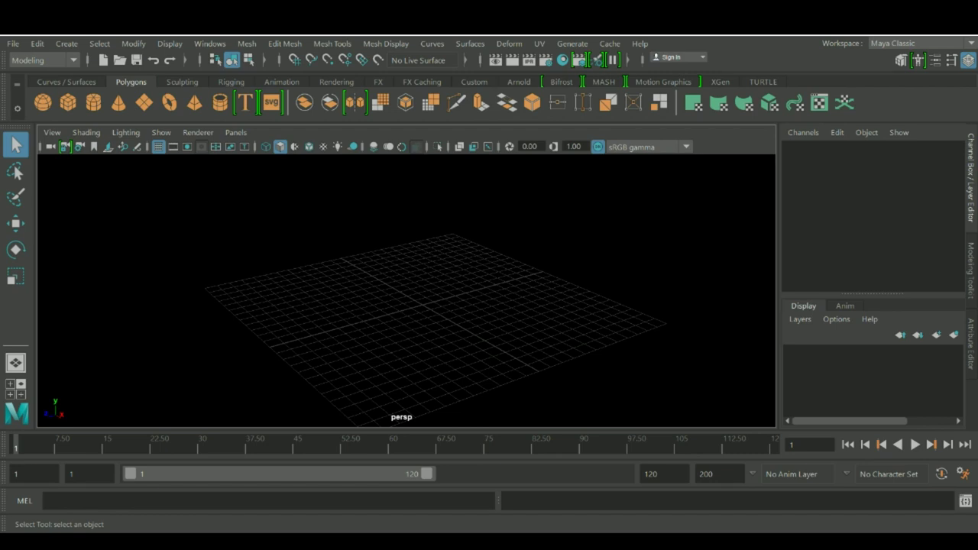
Look through the tool sets on the Curves / Surfaces, Polygons, Sculpting, Rigging and Animation shelves.
alt+drag(421, 298, 451, 306)
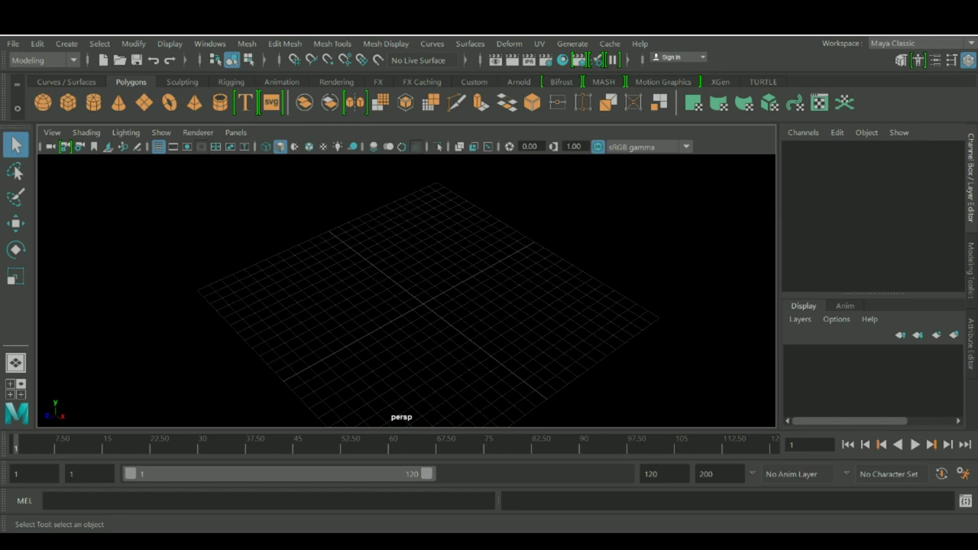
alt+drag(420, 298, 426, 282)
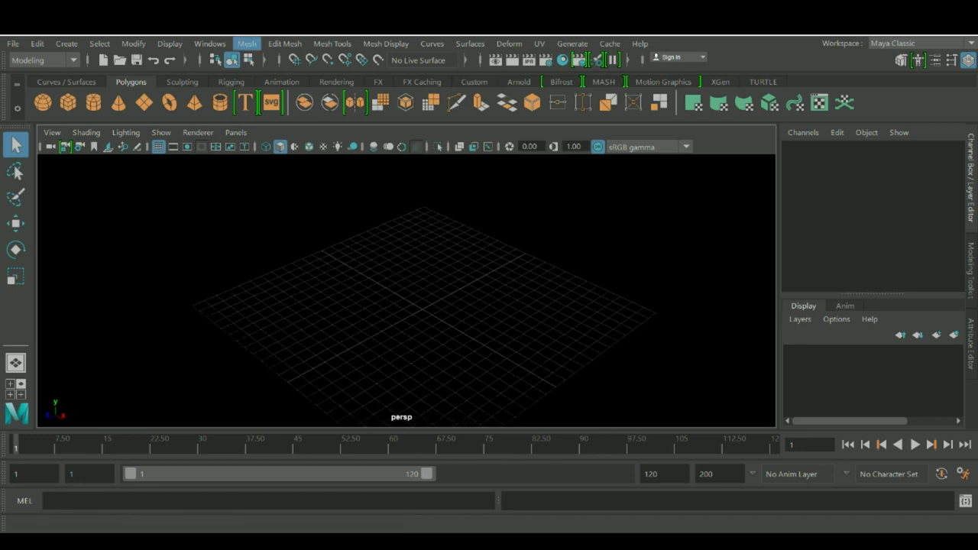
click(66, 82)
click(131, 82)
click(182, 82)
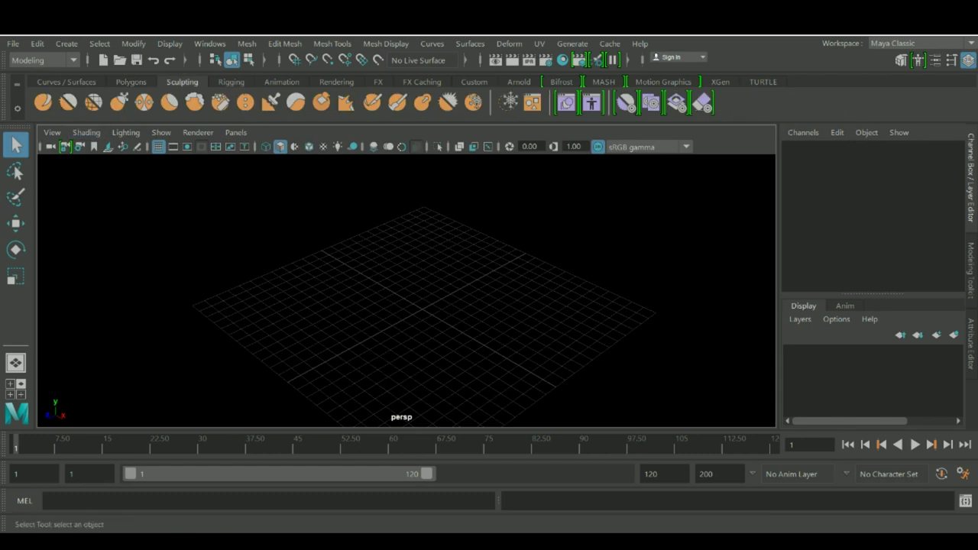
alt+middle_drag(413, 305, 409, 312)
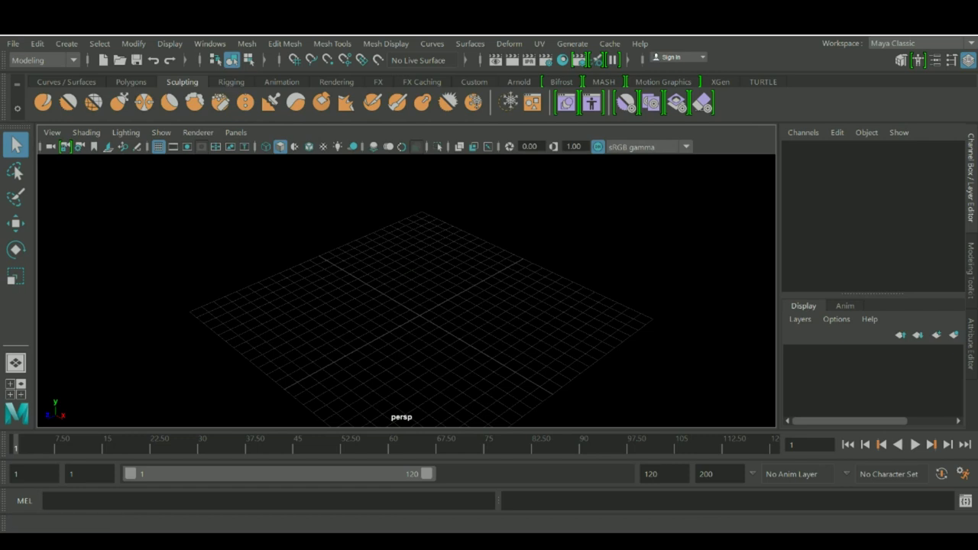
click(67, 82)
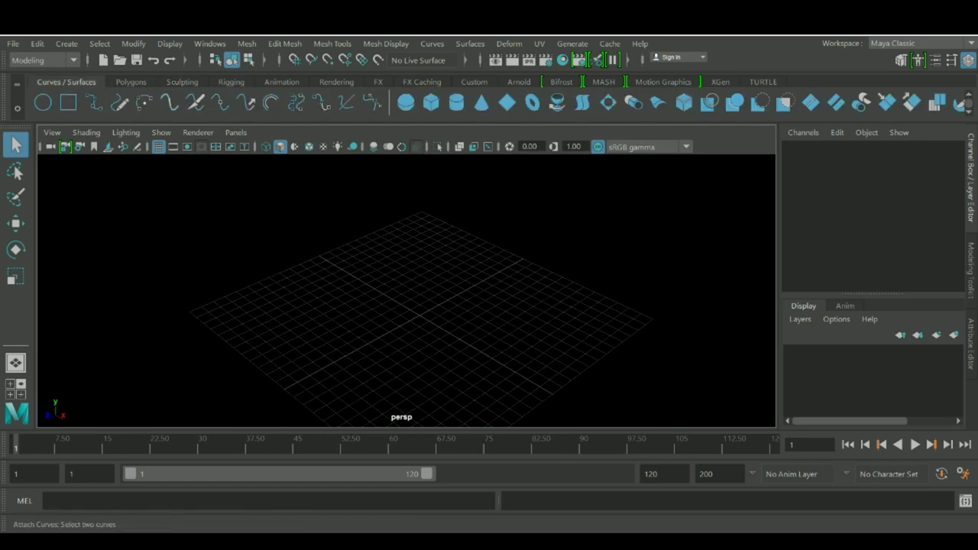
click(131, 81)
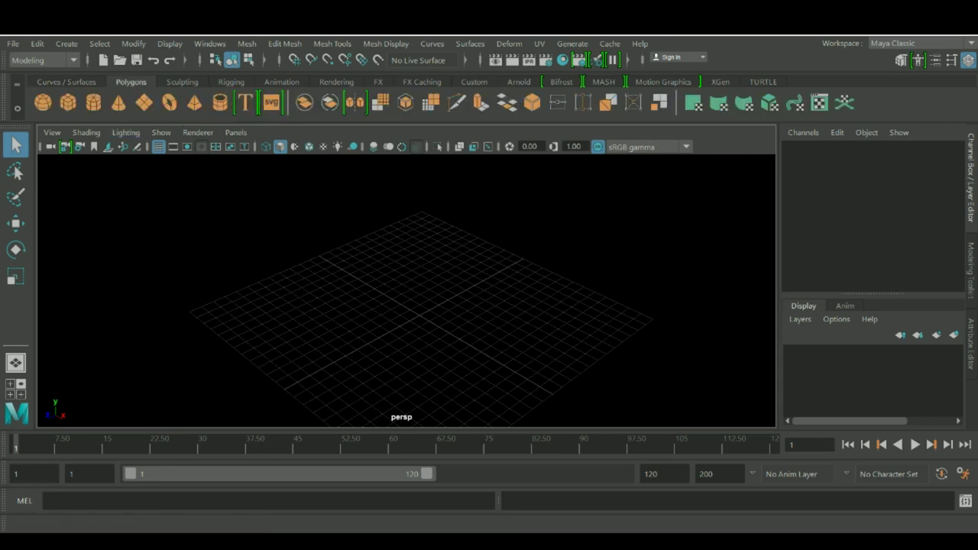
click(67, 82)
click(131, 82)
alt+drag(428, 306, 393, 282)
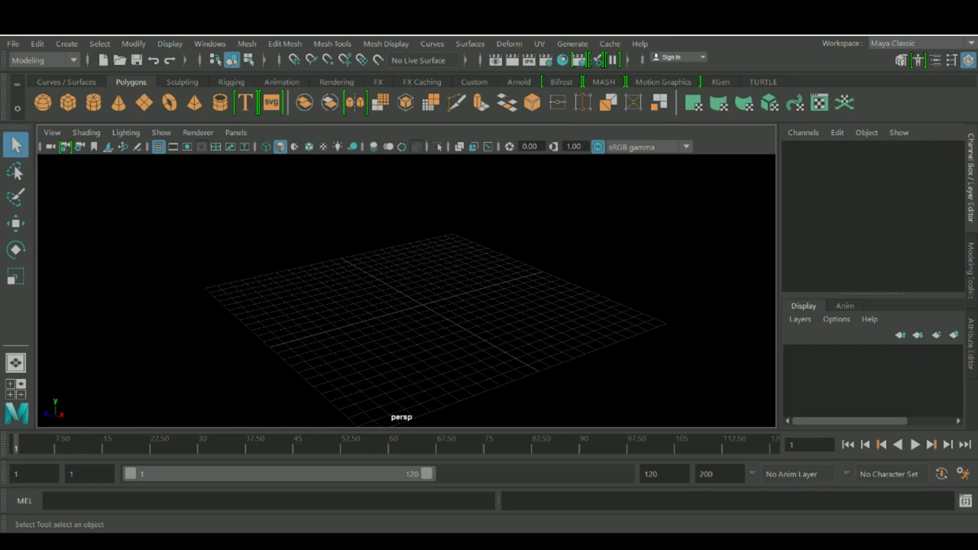
alt+drag(420, 283, 392, 301)
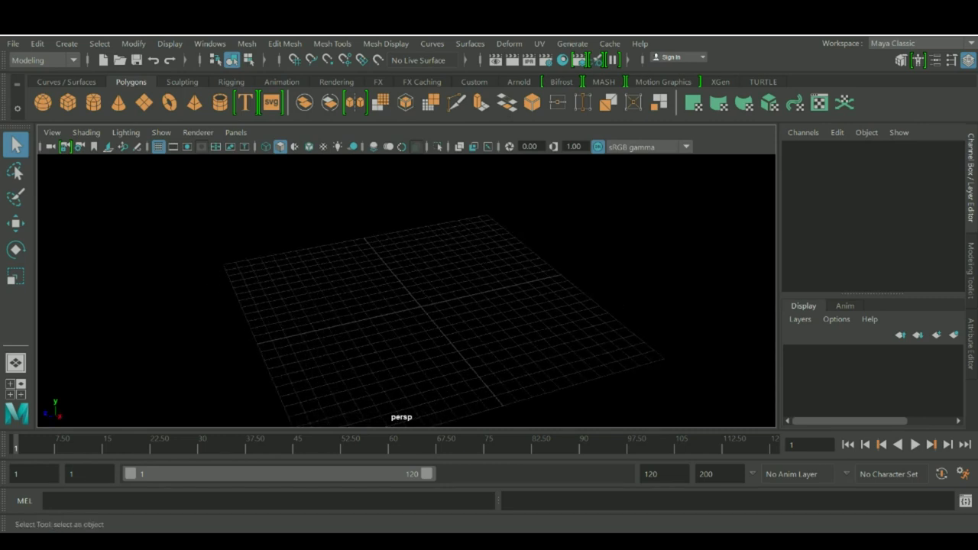
alt+drag(382, 269, 425, 274)
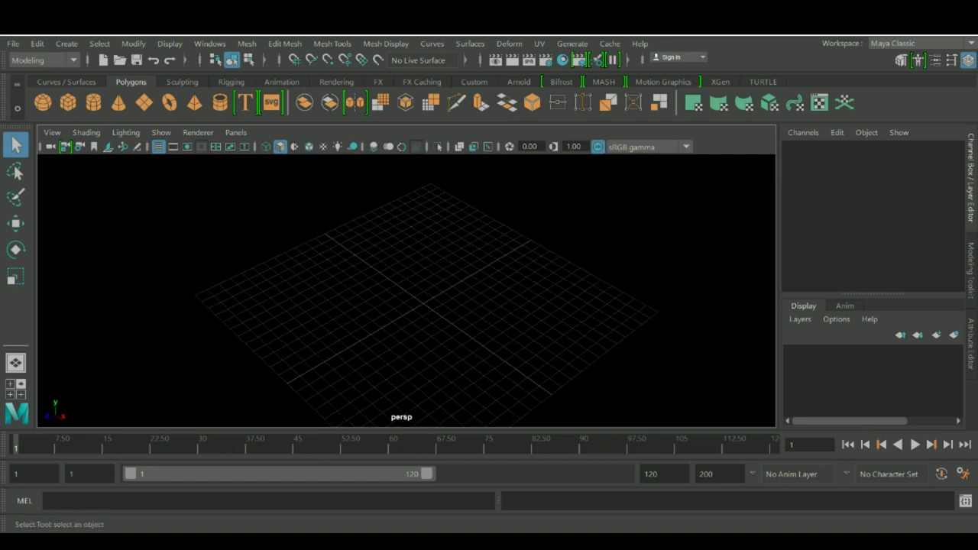
alt+drag(416, 301, 426, 285)
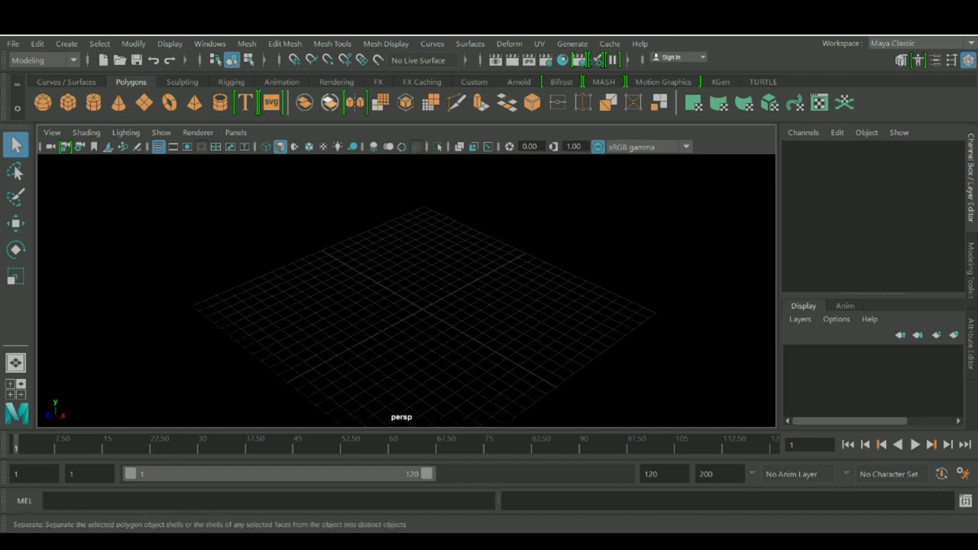
click(67, 82)
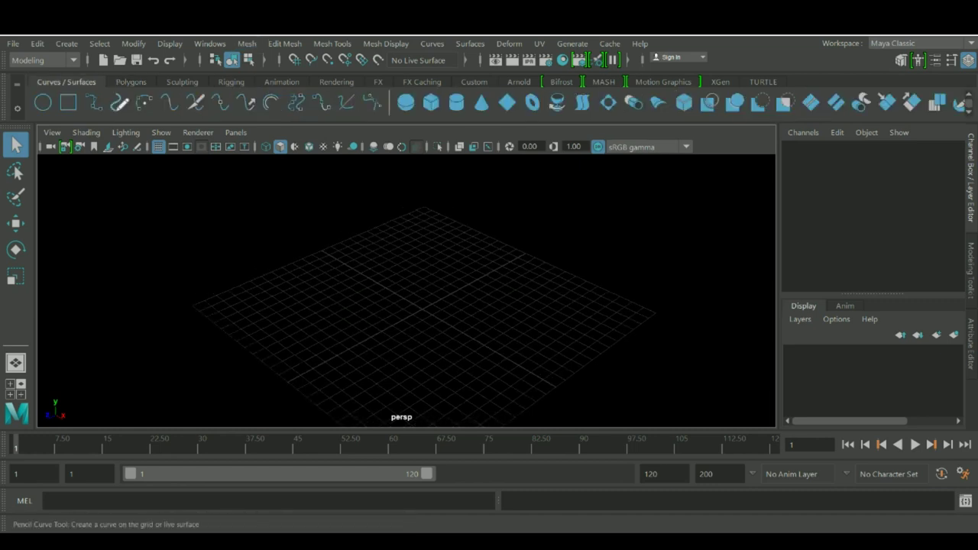
click(131, 82)
click(182, 82)
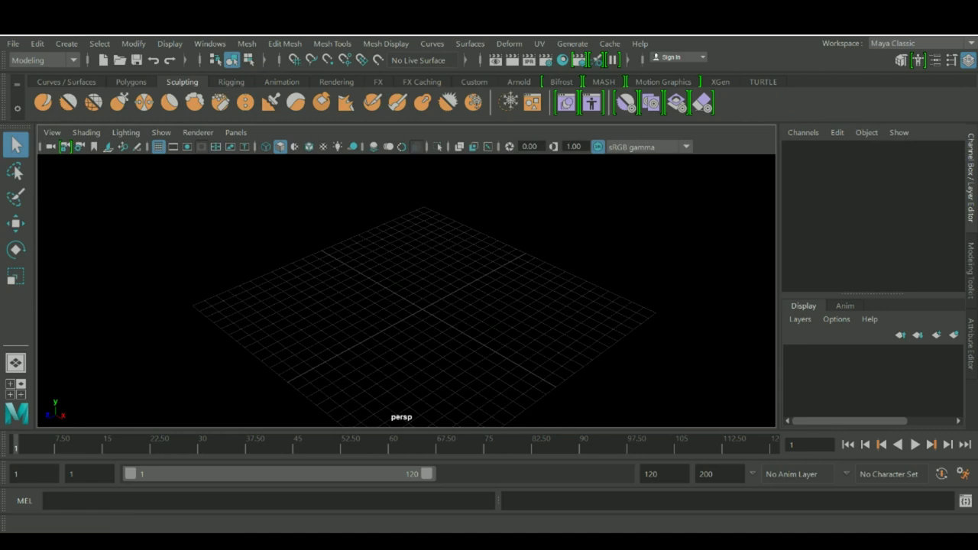
alt+middle_drag(420, 305, 417, 312)
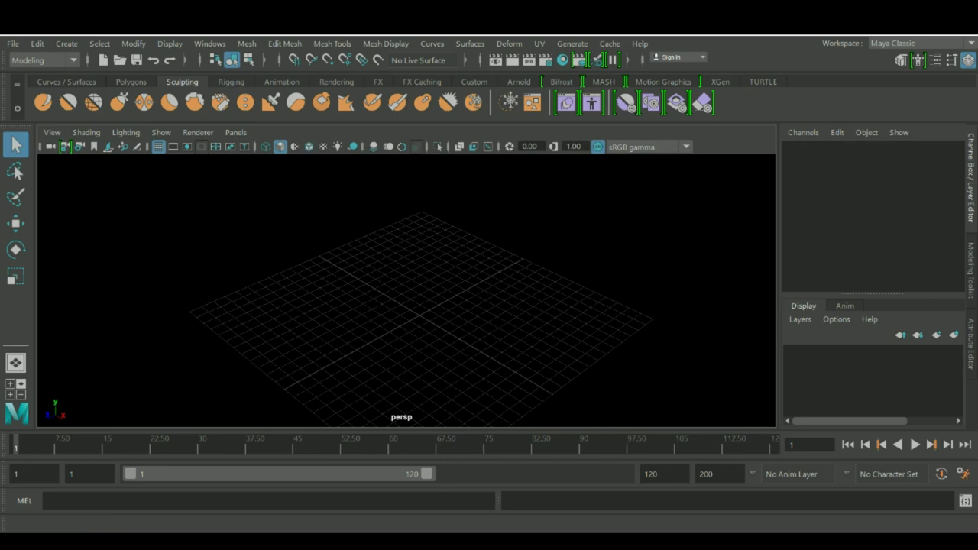
click(66, 82)
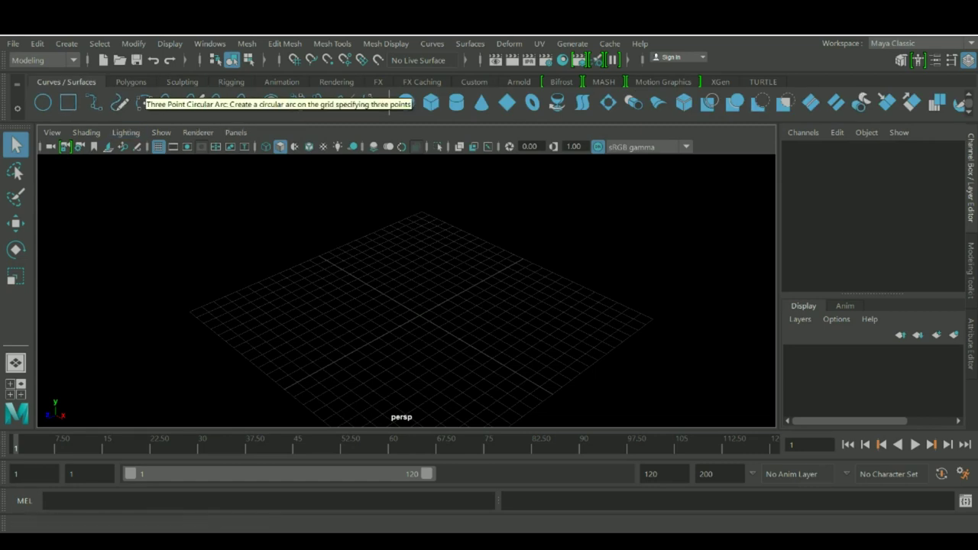
click(130, 81)
click(67, 82)
click(130, 82)
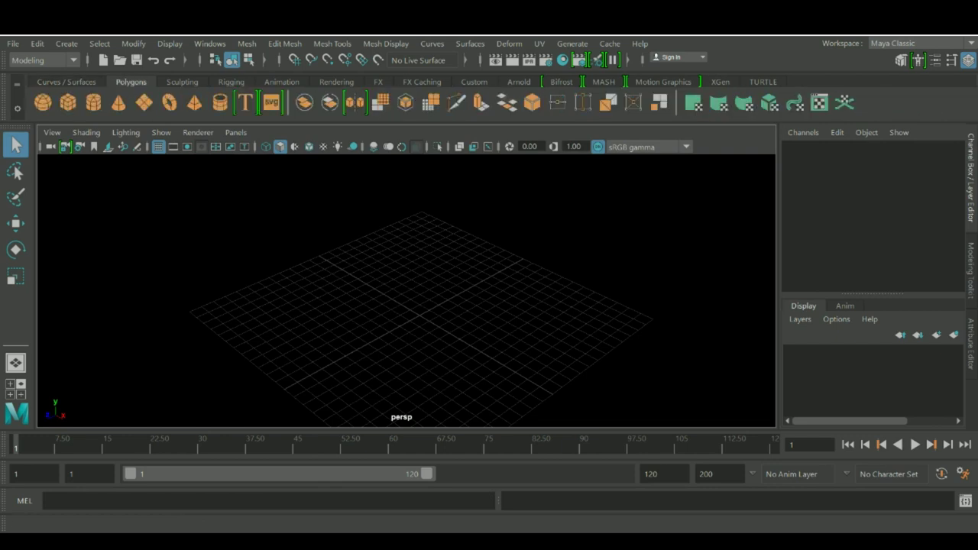
click(67, 81)
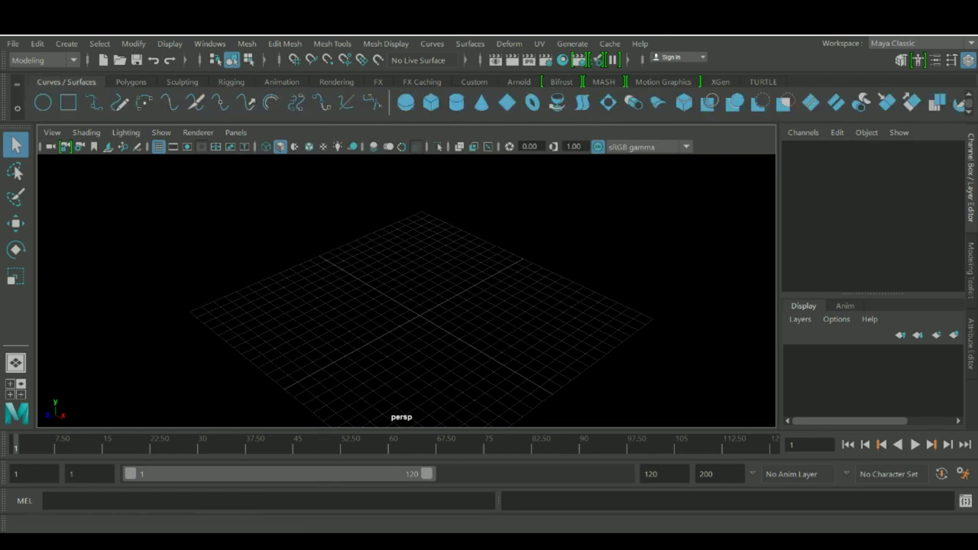
click(763, 81)
scroll(397, 81, up, 14)
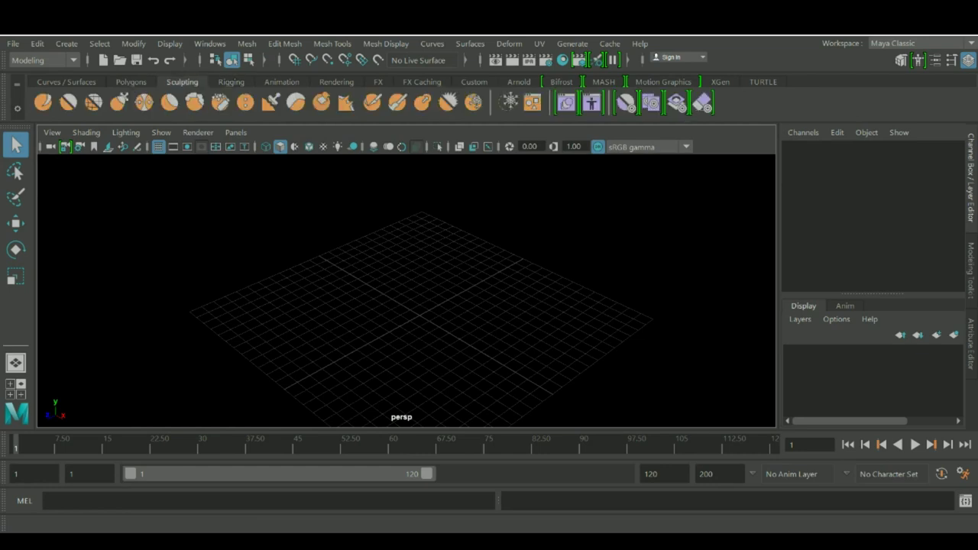
click(131, 82)
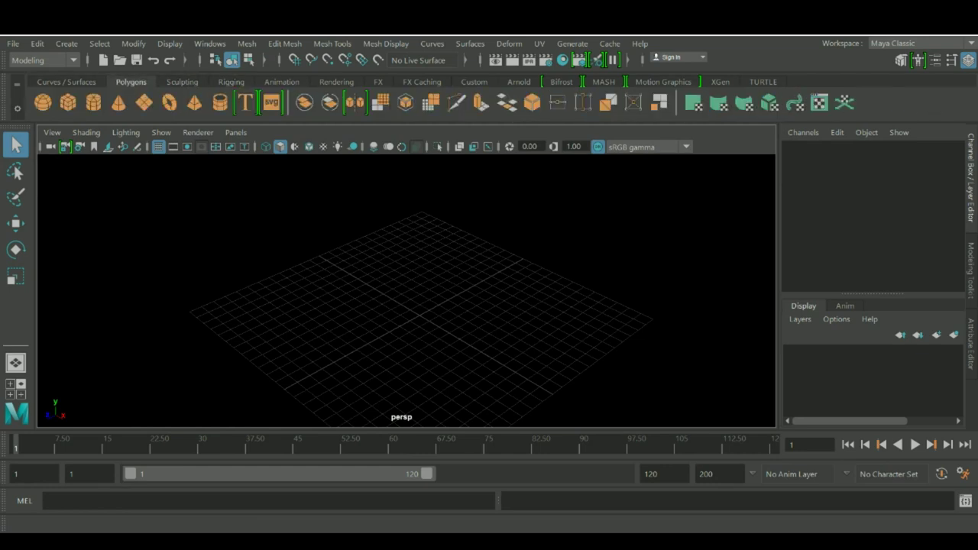
click(182, 82)
click(130, 82)
click(67, 81)
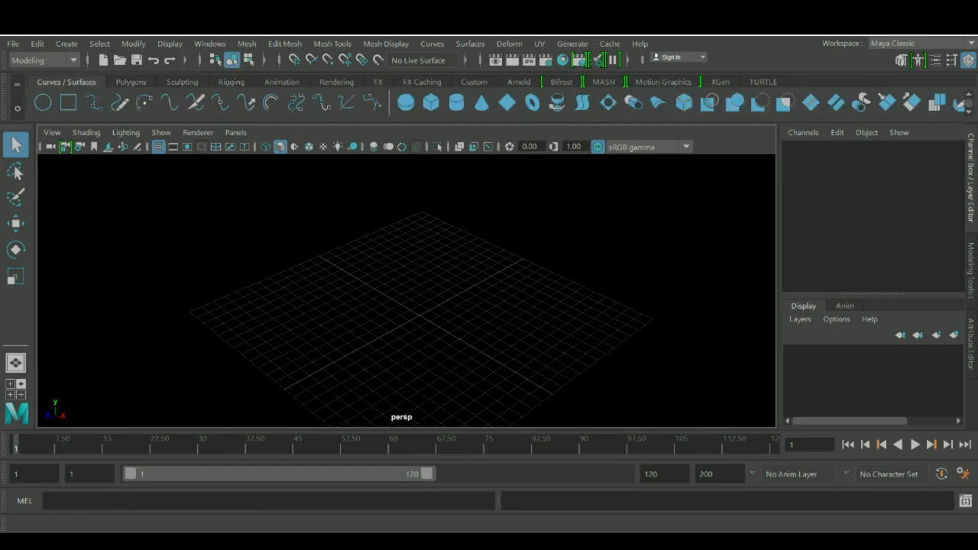
scroll(397, 82, down, 2)
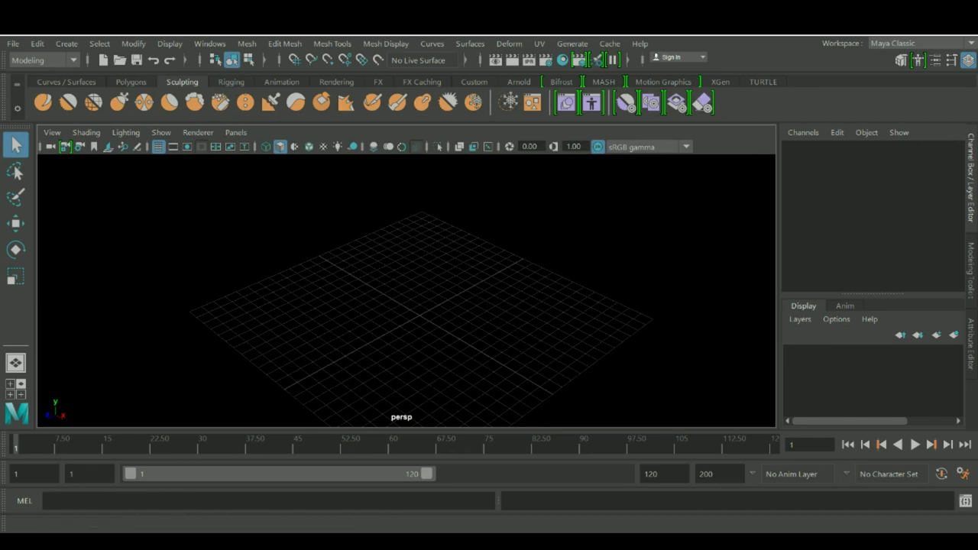
click(131, 82)
click(67, 82)
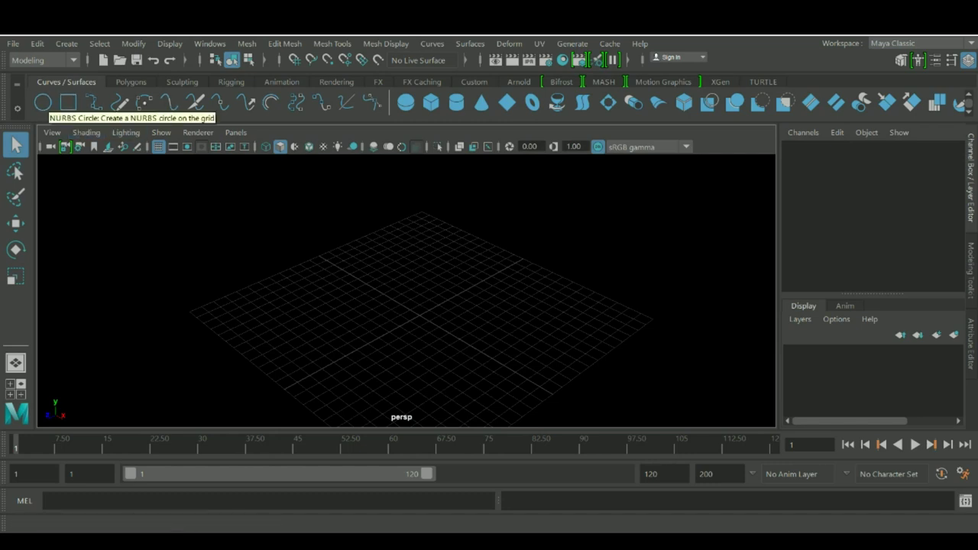
click(130, 82)
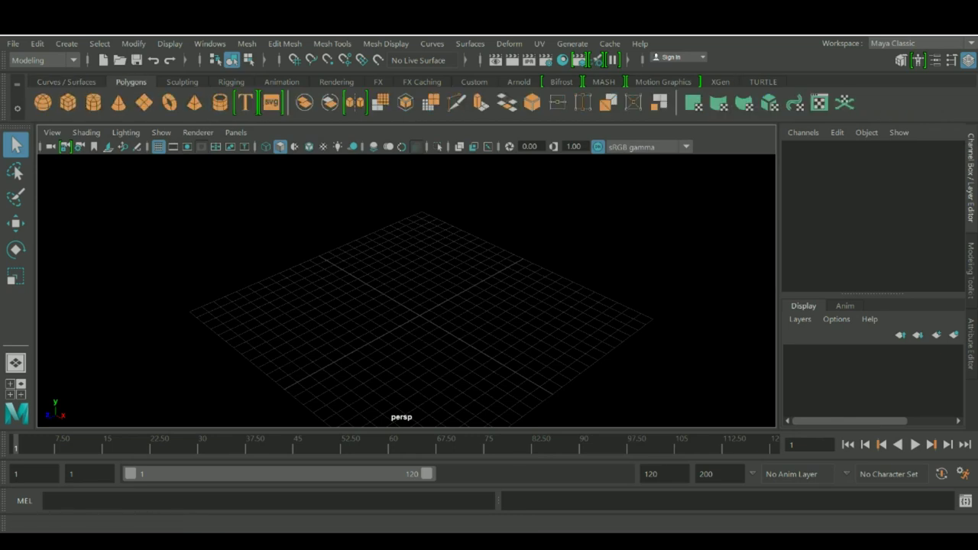
click(182, 81)
click(231, 82)
click(281, 82)
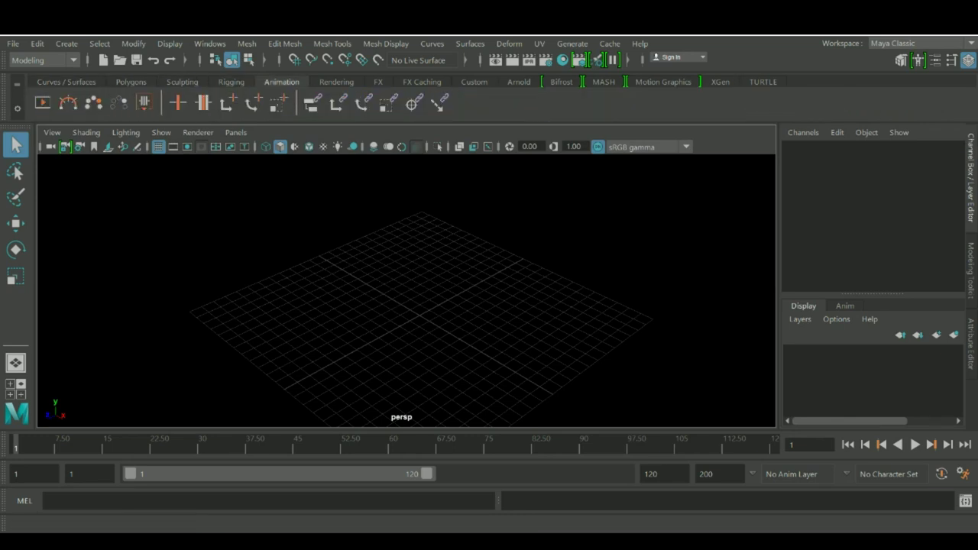
Create a NURBS circle with a radius of 1 at the grid's origin.
click(67, 82)
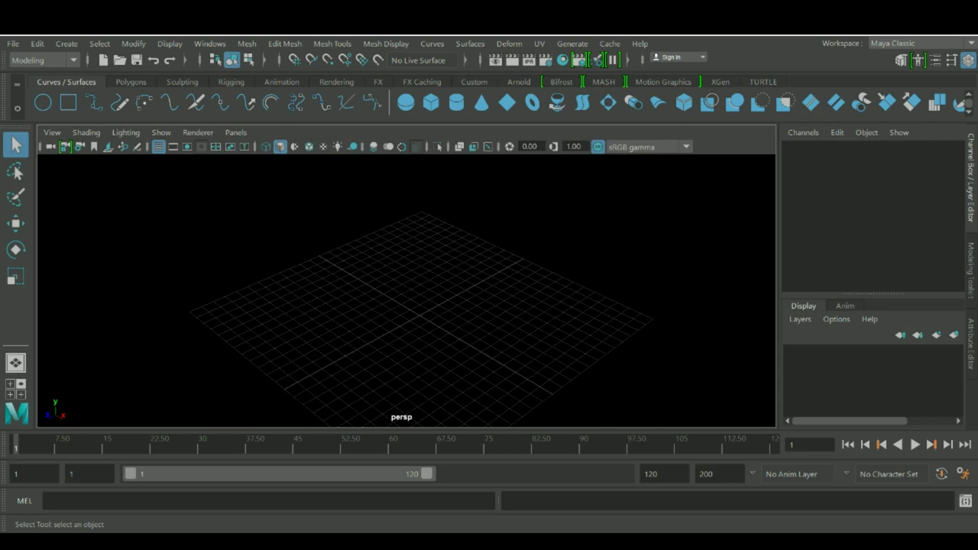
alt+drag(428, 298, 363, 303)
alt+middle_drag(363, 303, 357, 282)
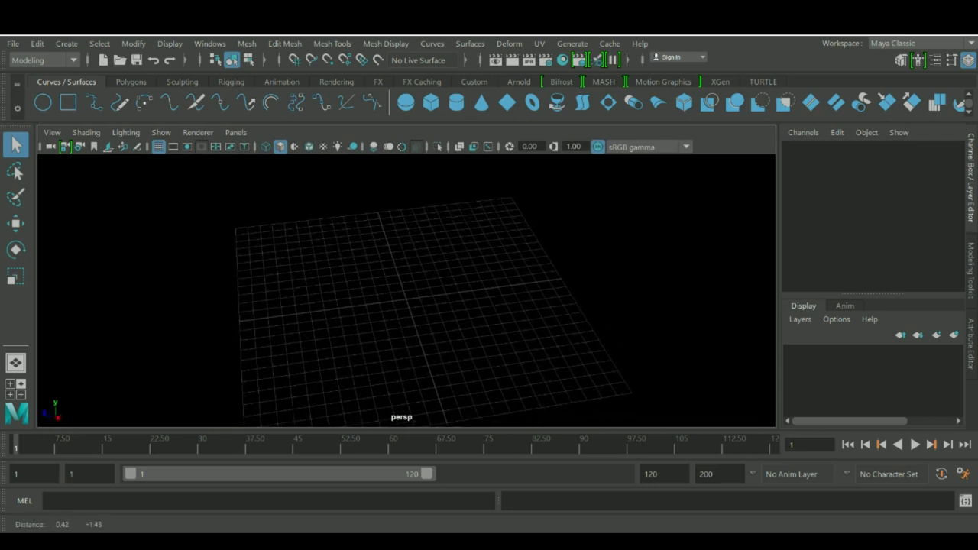
alt+drag(382, 298, 357, 287)
alt+right_drag(357, 286, 415, 291)
alt+middle_drag(415, 291, 411, 266)
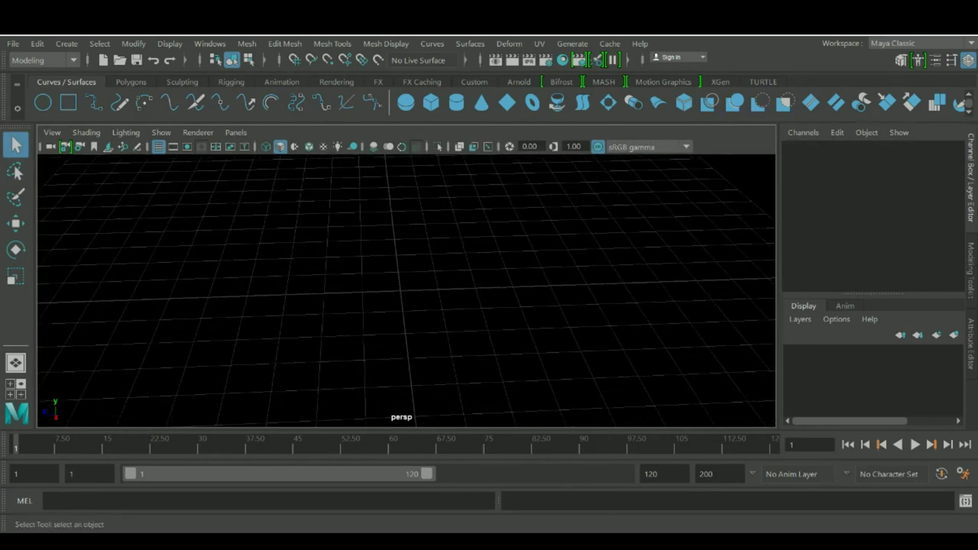
alt+drag(411, 268, 363, 269)
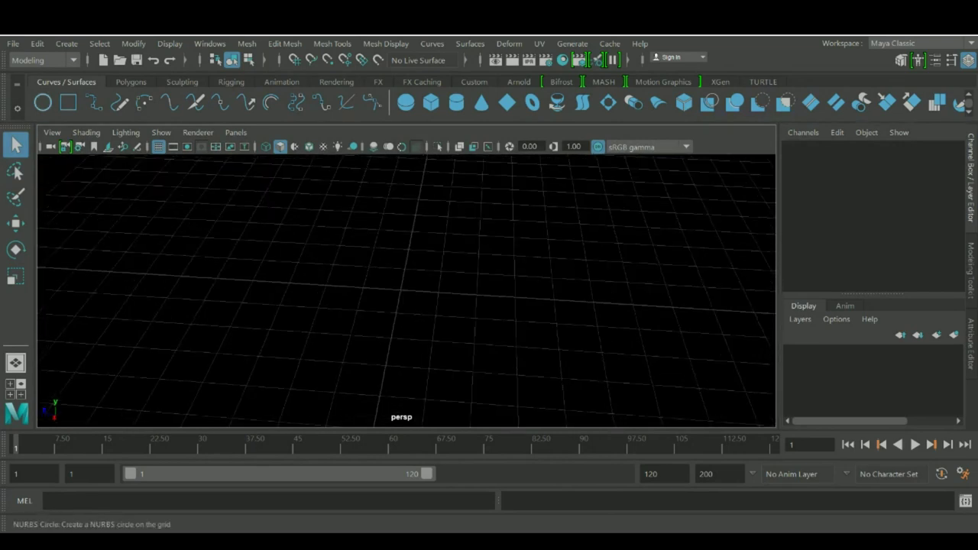
click(131, 82)
click(67, 82)
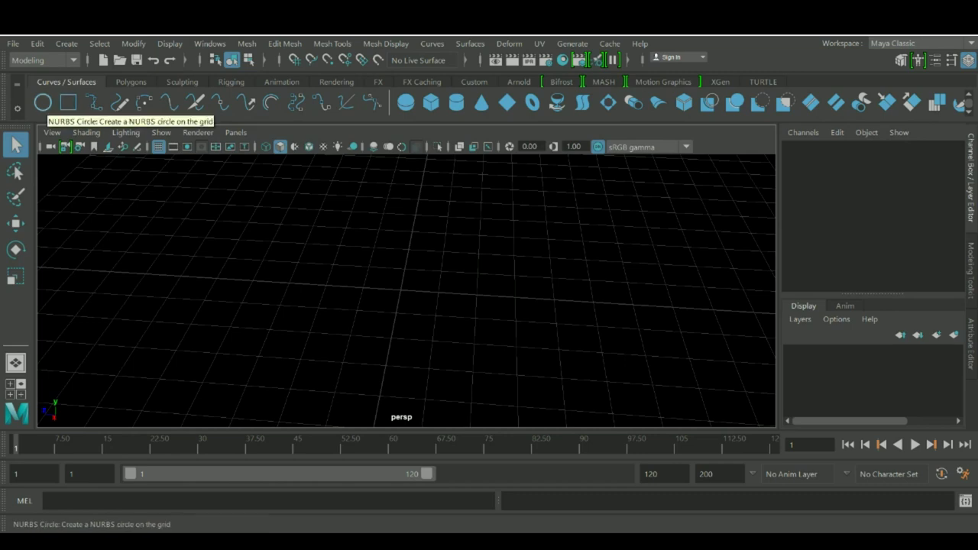
click(43, 103)
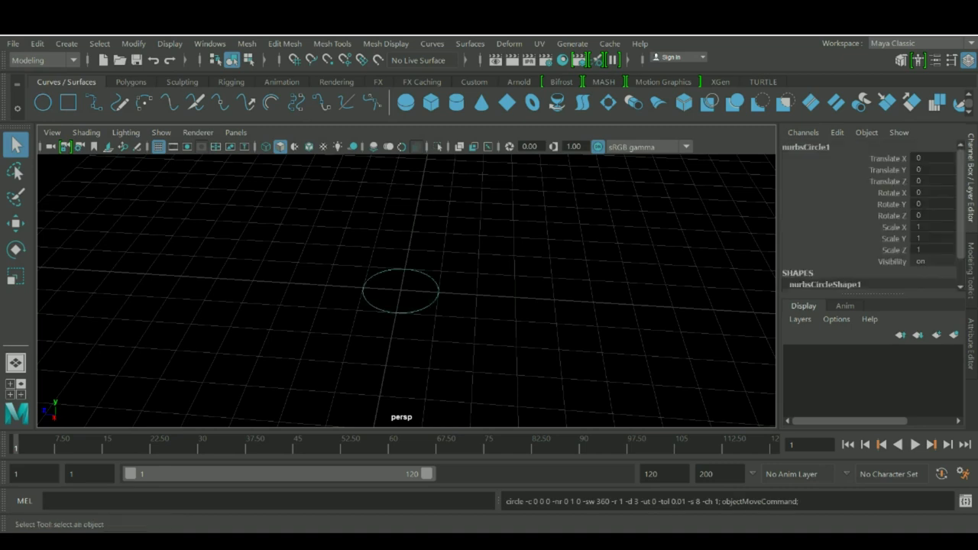
Review the Select Tool's settings, close them, and select the NURBS circle at the origin with a marquee.
alt+drag(405, 290, 404, 309)
alt+drag(405, 291, 410, 290)
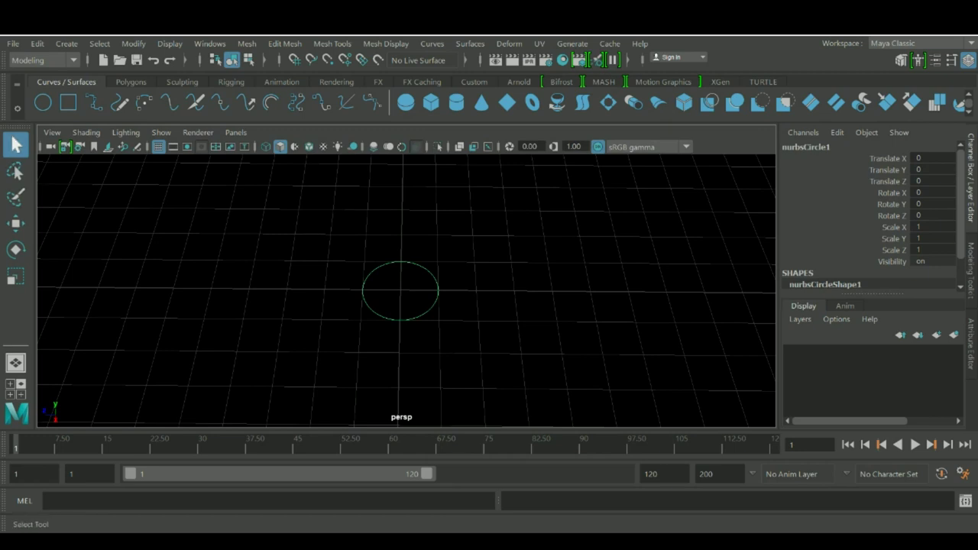
double_click(16, 145)
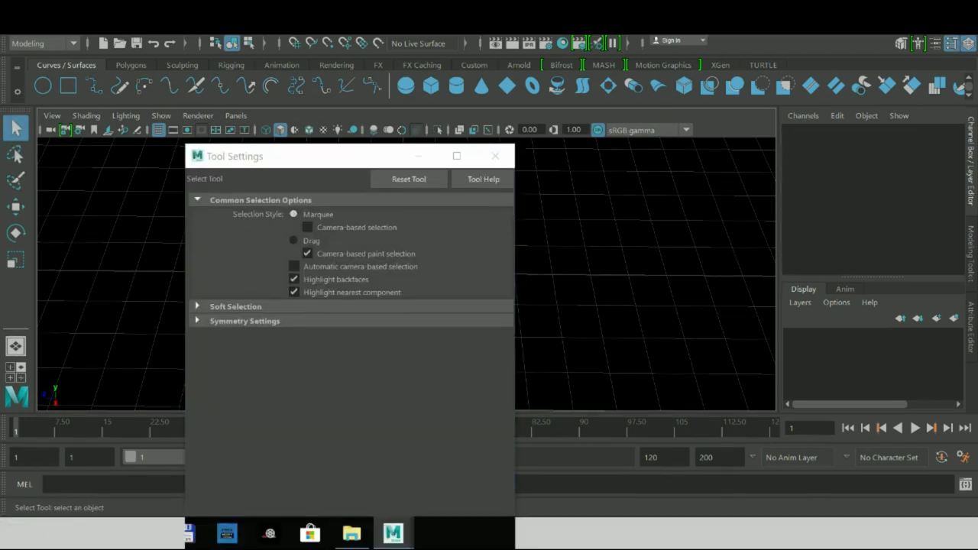
click(496, 156)
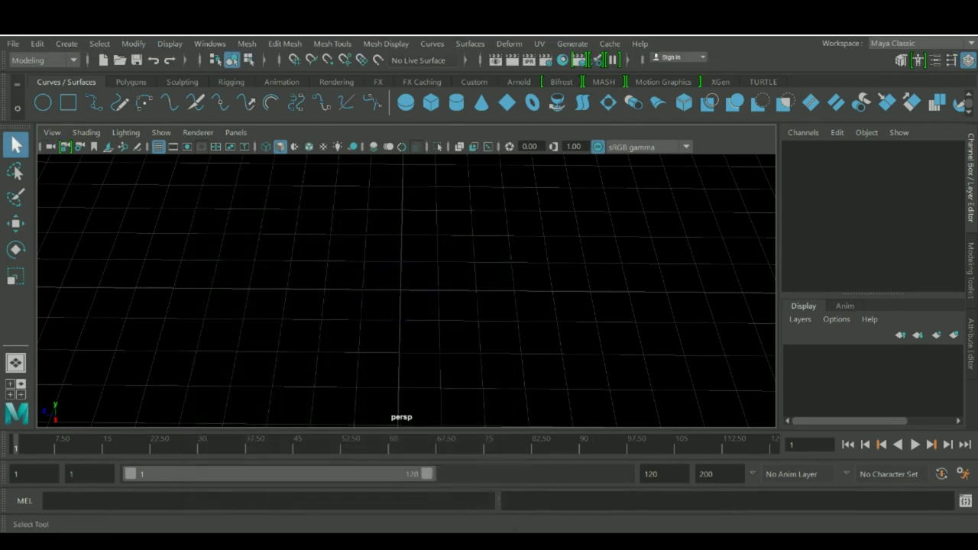
click(43, 103)
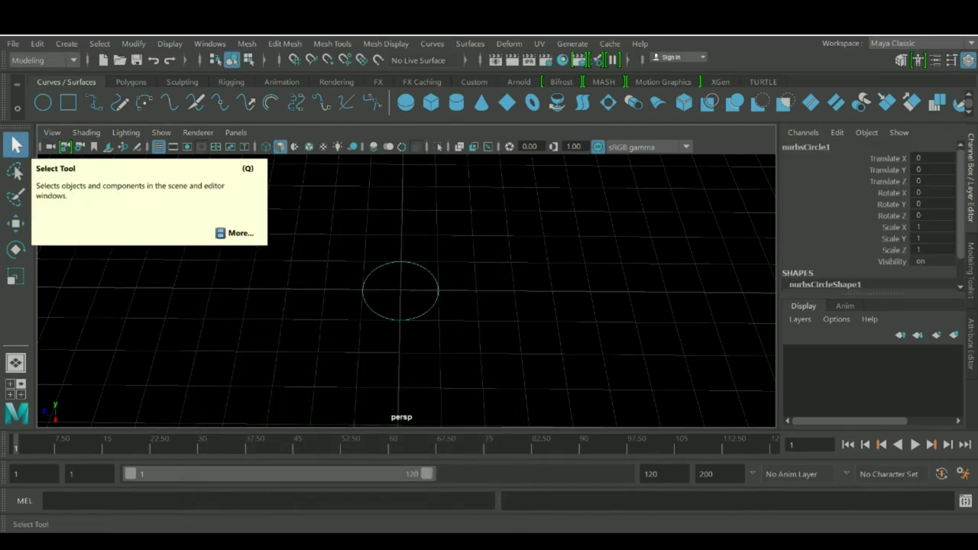
drag(360, 257, 489, 375)
key(Delete)
Place a NURBS square beside the circle at a Translate Z of about 3.81 and switch the viewport background to grey.
click(69, 102)
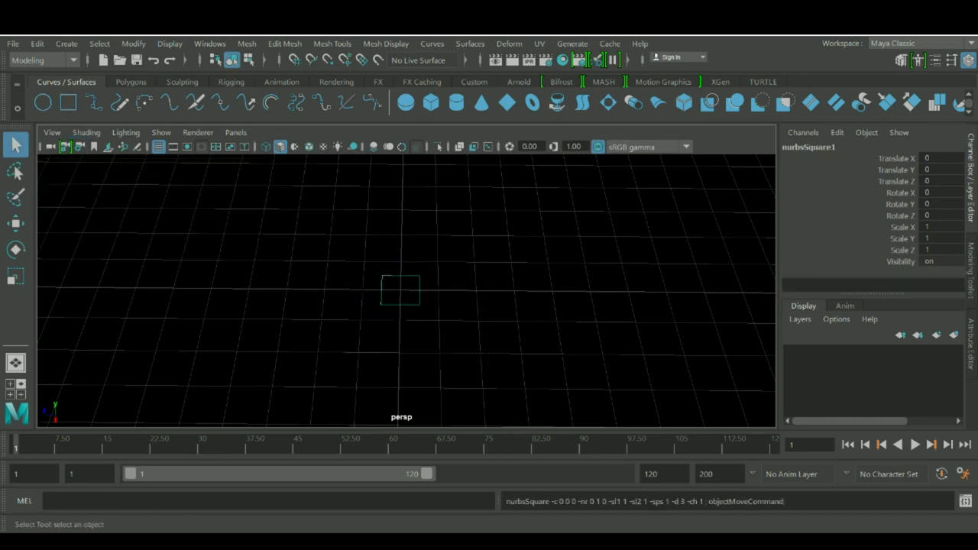
key(w)
drag(331, 290, 185, 288)
key(alt+b)
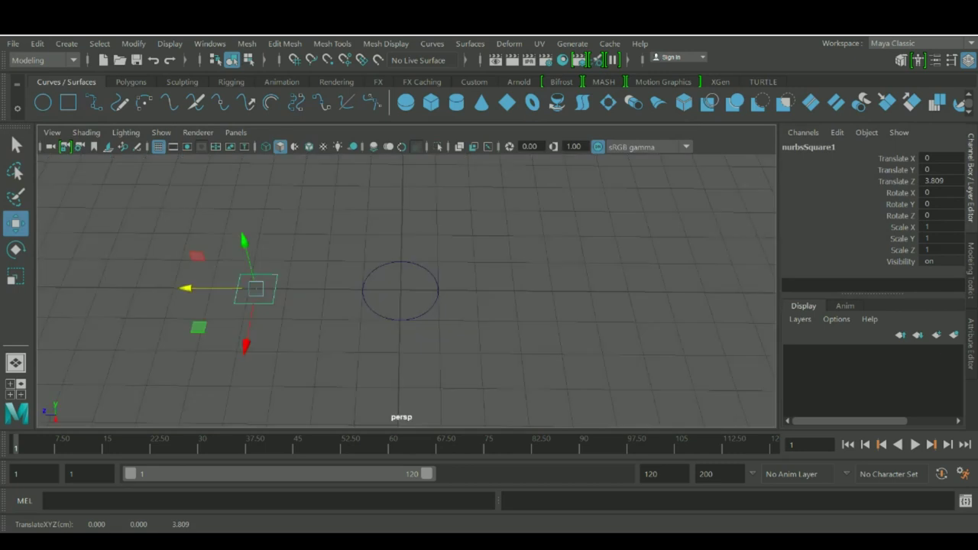
Practise single selection with the Select Tool on the NURBS circle and the individual edges of the square, finishing on the circle.
click(363, 292)
drag(531, 253, 539, 269)
key(q)
click(254, 304)
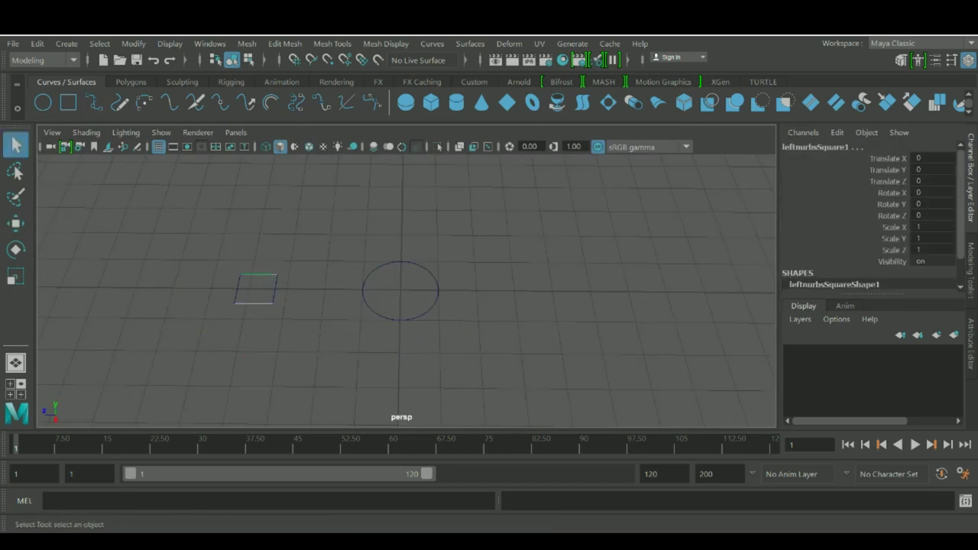
click(363, 291)
click(254, 304)
click(236, 291)
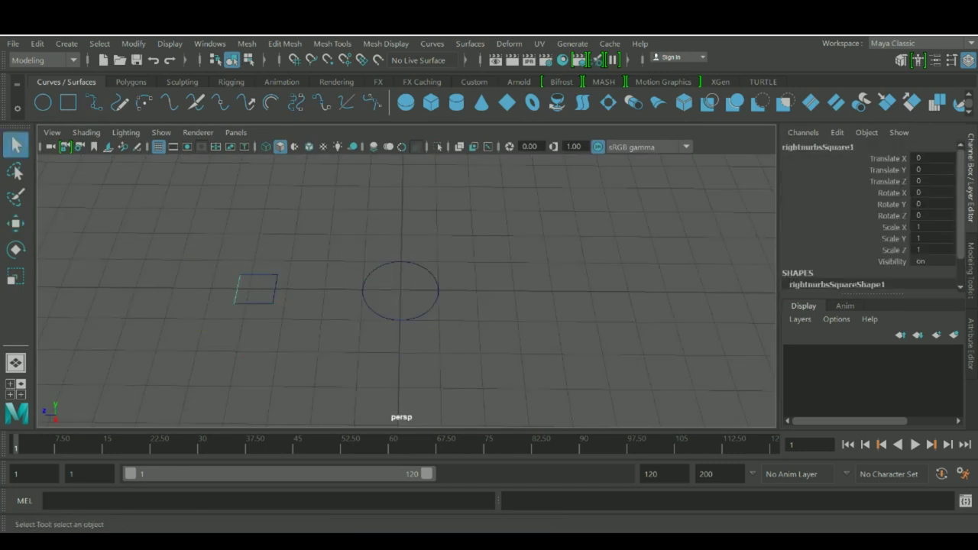
click(275, 290)
click(254, 303)
click(363, 292)
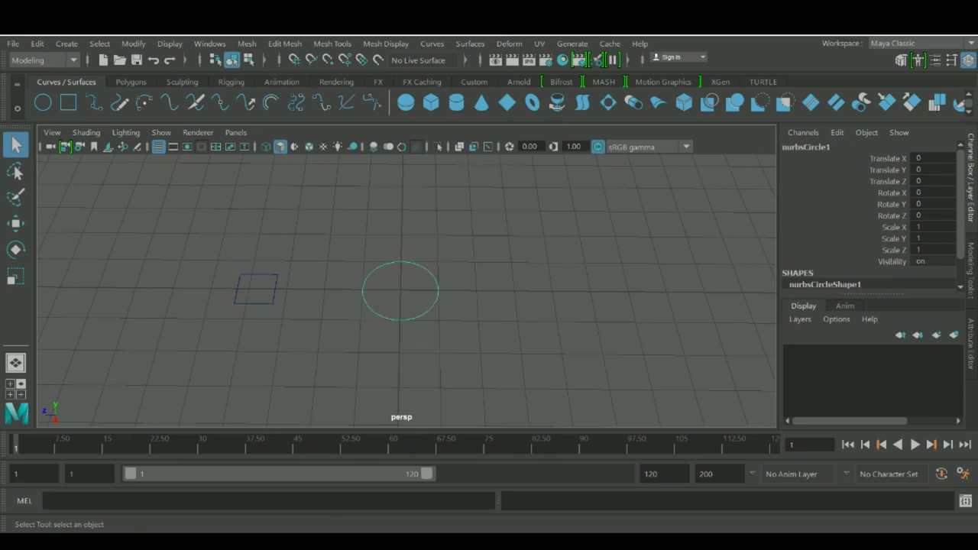
Marquee-select both curves together, the circle alone and the square alone, and clear the selection.
drag(216, 237, 479, 384)
drag(163, 231, 520, 376)
click(481, 336)
drag(411, 267, 451, 325)
drag(240, 257, 268, 302)
click(298, 336)
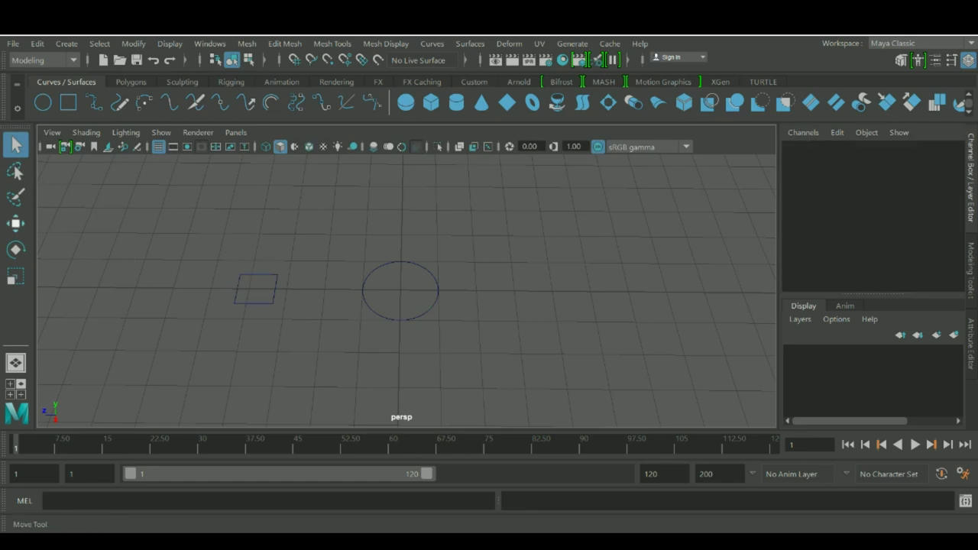
Select the NURBS circle and activate the Move Tool on it, comparing its manipulator with the Select Tool from several view angles.
click(384, 265)
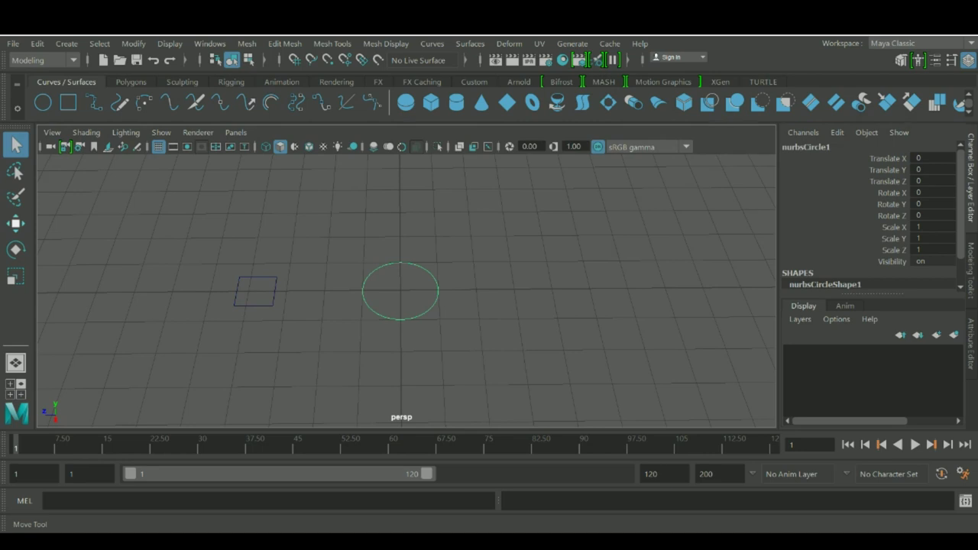
click(16, 223)
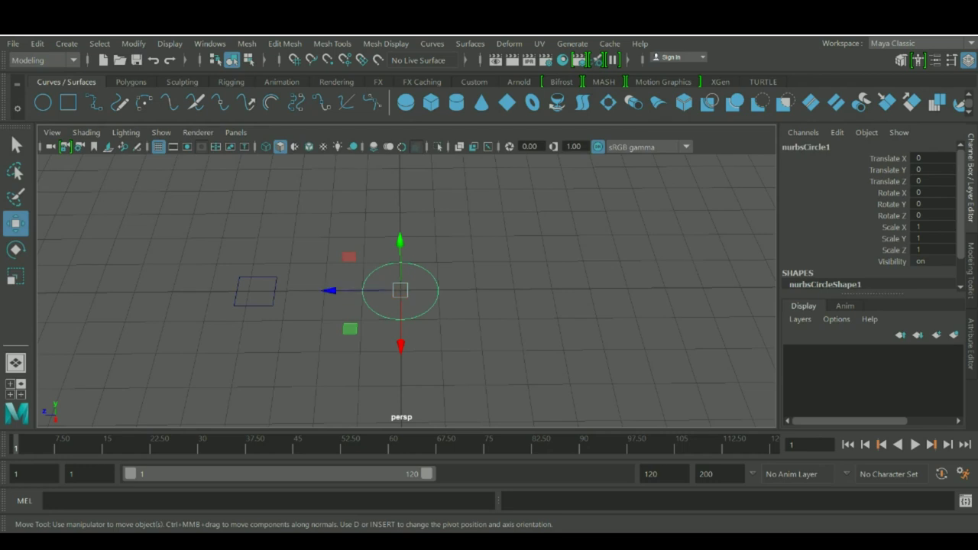
alt+drag(350, 329, 394, 306)
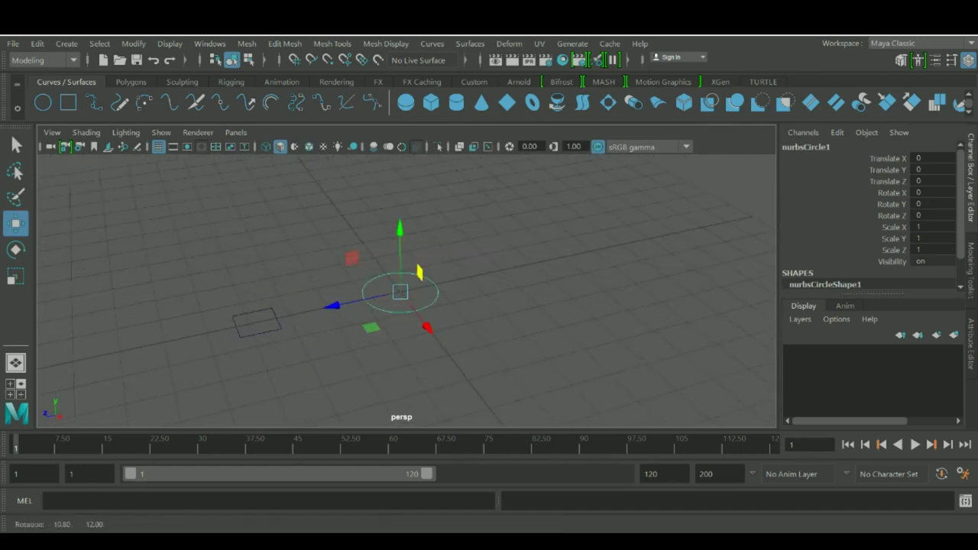
scroll(394, 305, up, 1)
alt+middle_drag(394, 306, 402, 301)
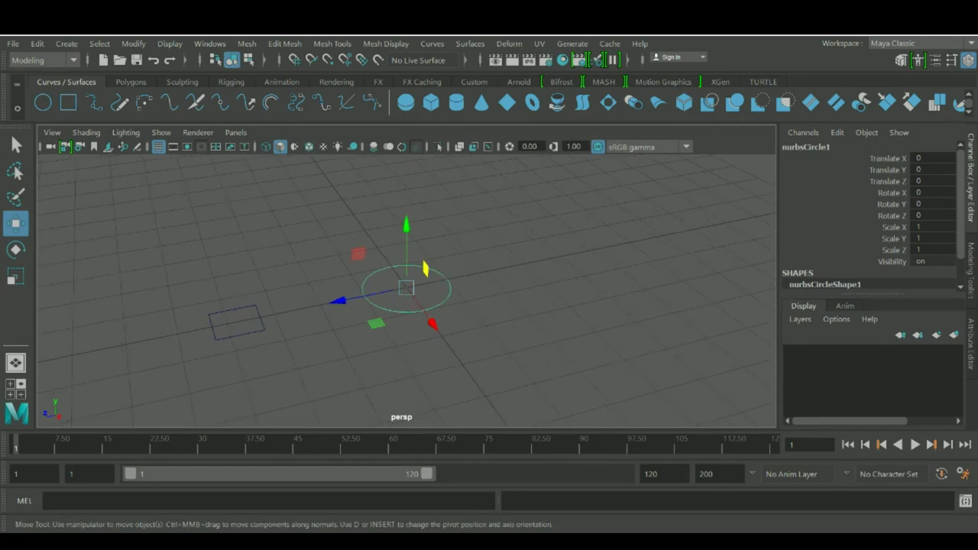
alt+drag(344, 304, 365, 301)
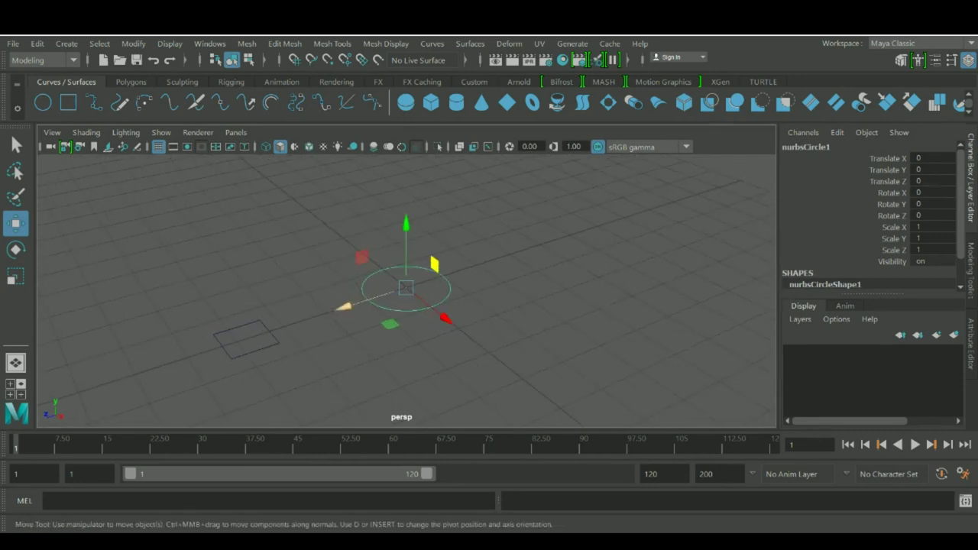
alt+drag(382, 264, 406, 256)
key(q)
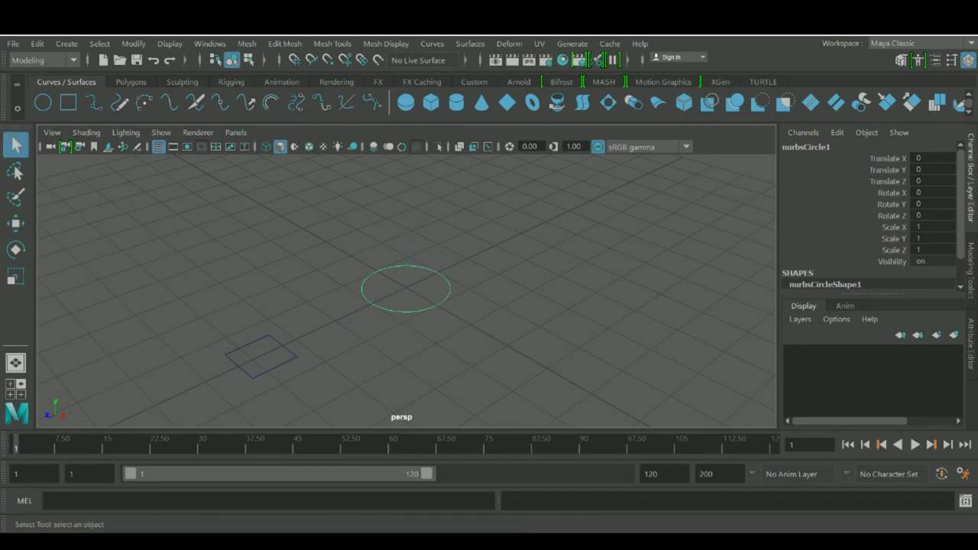
alt+drag(413, 298, 391, 298)
key(w)
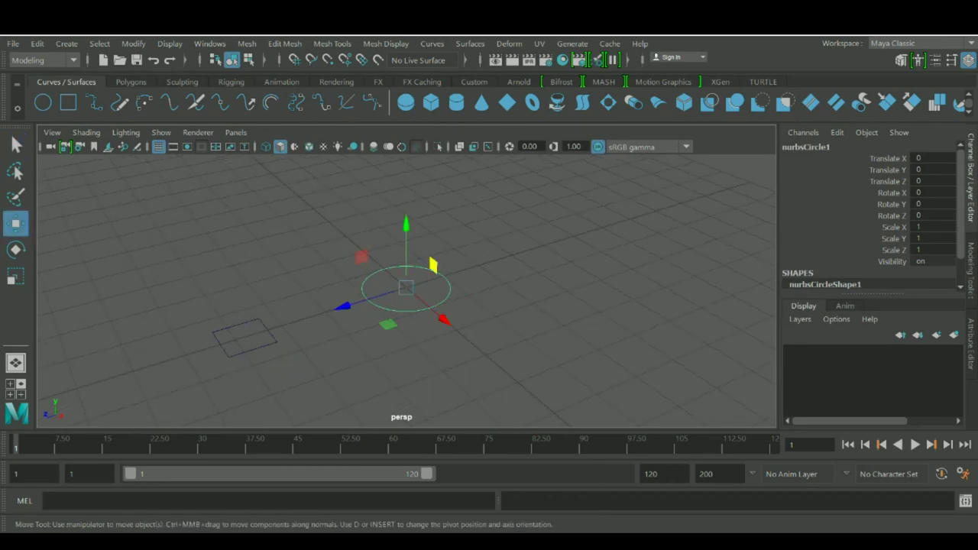
Try moving the circle up about 0.39 along Y, along Z and along X, undoing each move.
mouse_move(406, 225)
mouse_down()
mouse_move(405, 192)
mouse_move(406, 210)
mouse_up()
key(ctrl+z)
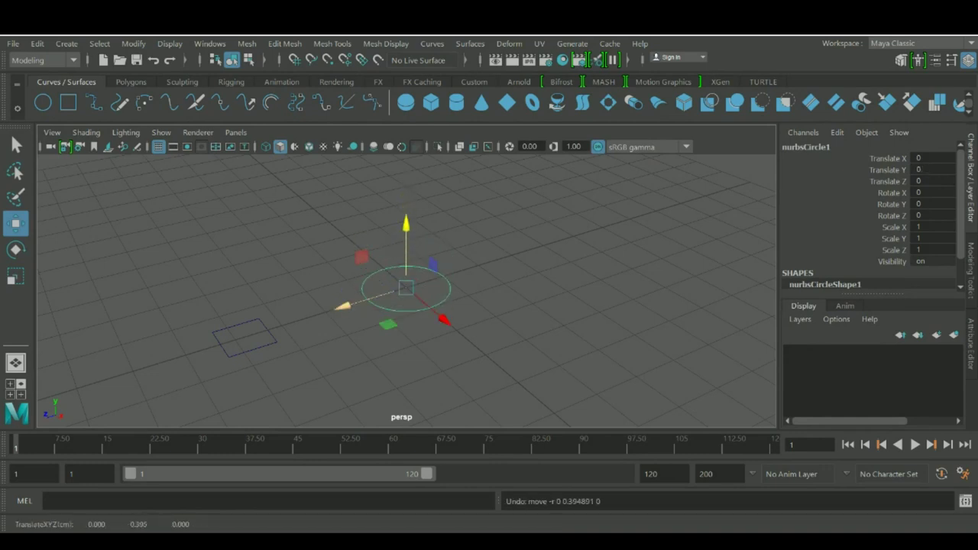
drag(344, 306, 322, 312)
key(ctrl+z)
drag(445, 320, 488, 369)
key(ctrl+z)
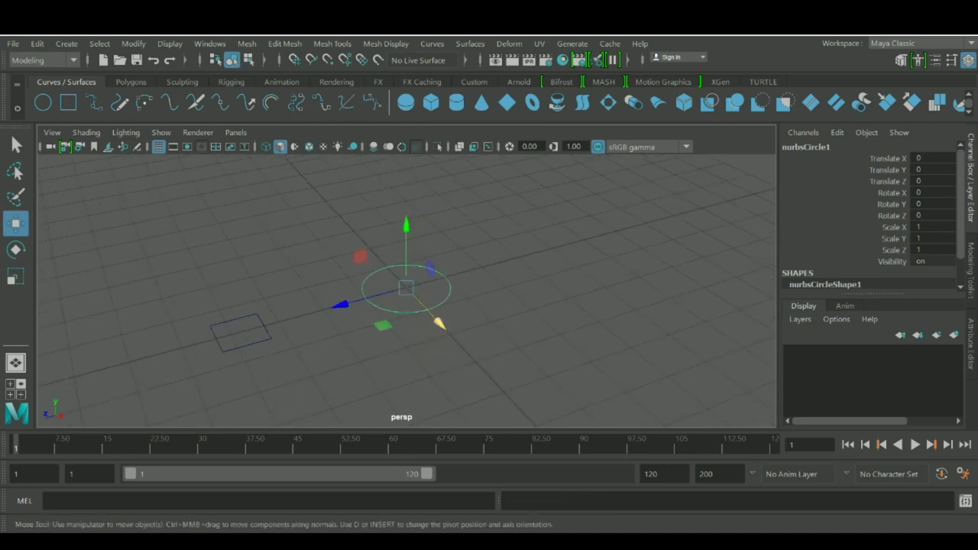
Try axis-constrained moves of the circle, about 2.14 along X, about 0.54 along Z and upward along Y, undoing each one.
drag(439, 323, 491, 379)
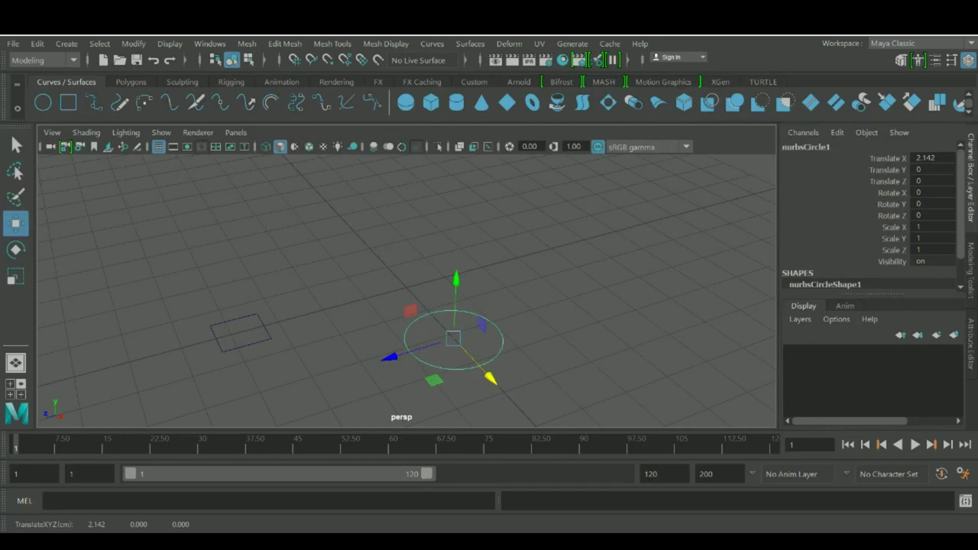
key(ctrl+z)
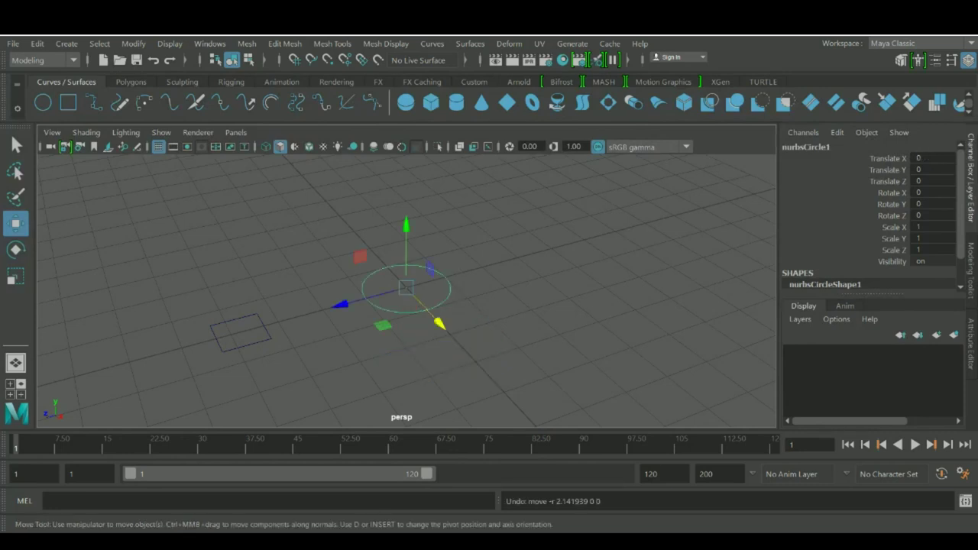
drag(340, 305, 318, 311)
key(ctrl+z)
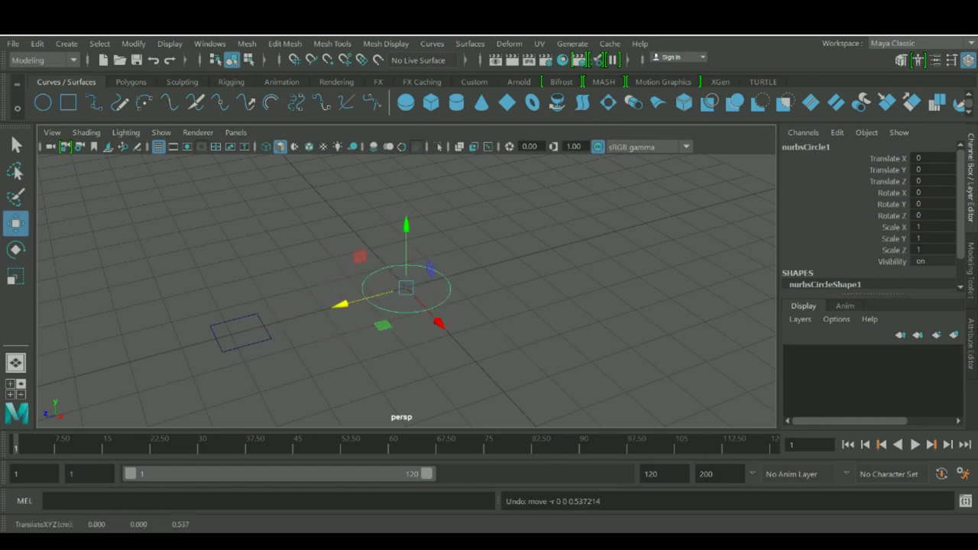
drag(406, 225, 398, 204)
key(ctrl+z)
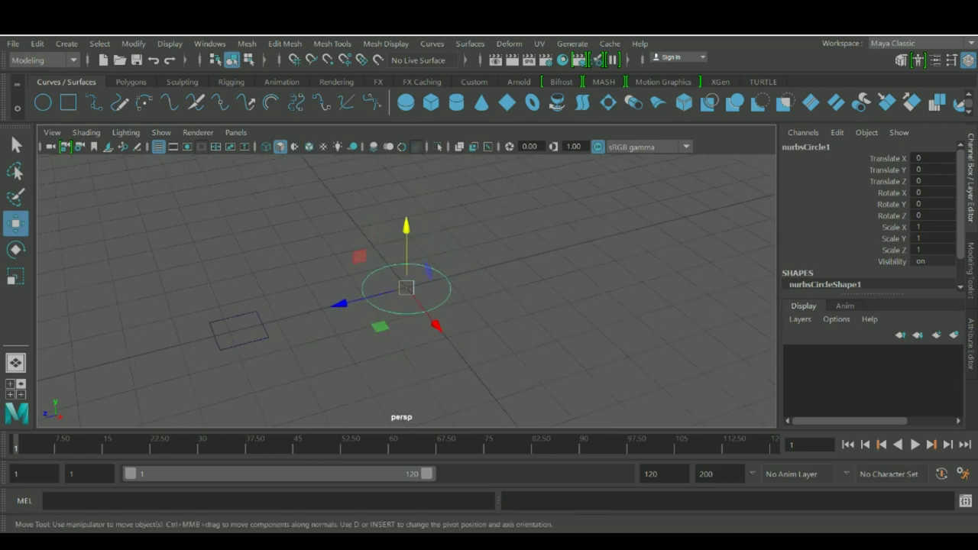
Try moving the circle freely by its centre handle to about X -1.37, Y 1.62, Z 0.32, repeat a shorter move, and undo both.
drag(406, 287, 369, 200)
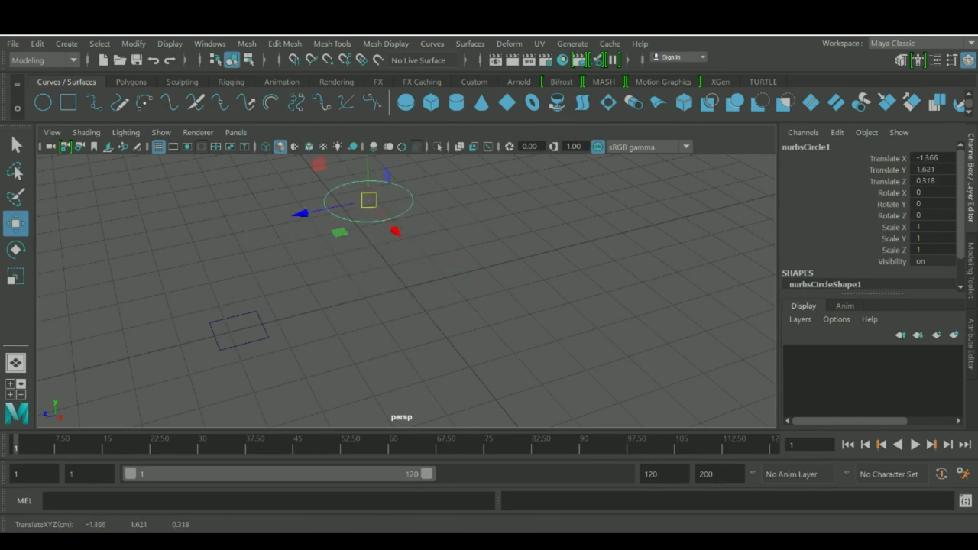
key(ctrl+z)
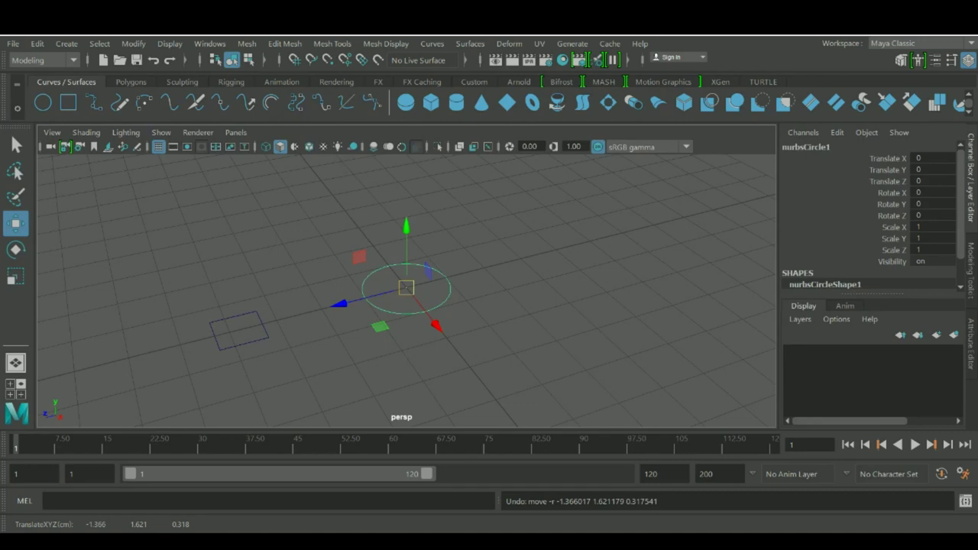
drag(407, 288, 373, 219)
key(ctrl+z)
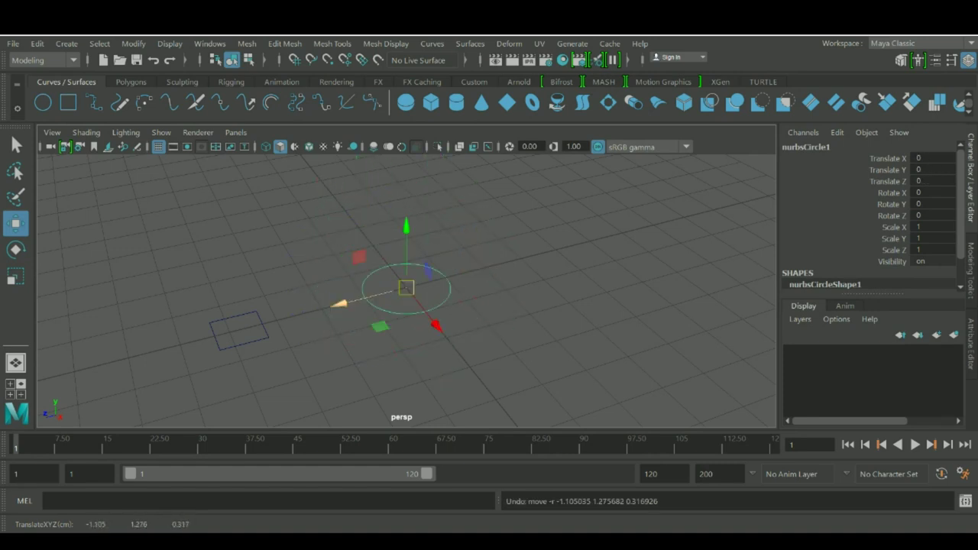
Try free moves of the circle to about X -1.71, Y 0.78, Z 1.52 and nearer the origin, undo them, and check the undo and redo commands.
alt+drag(334, 306, 353, 315)
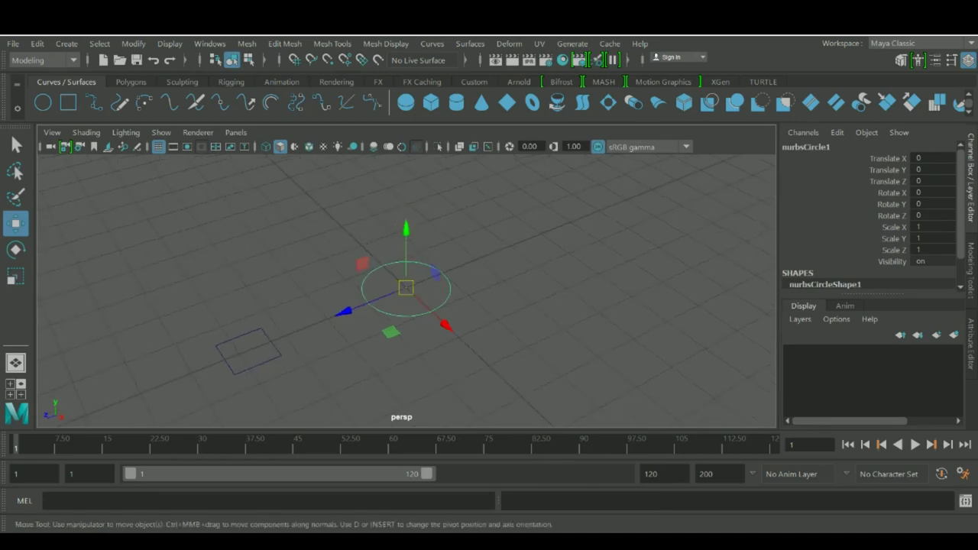
key(ctrl+z)
drag(406, 288, 308, 244)
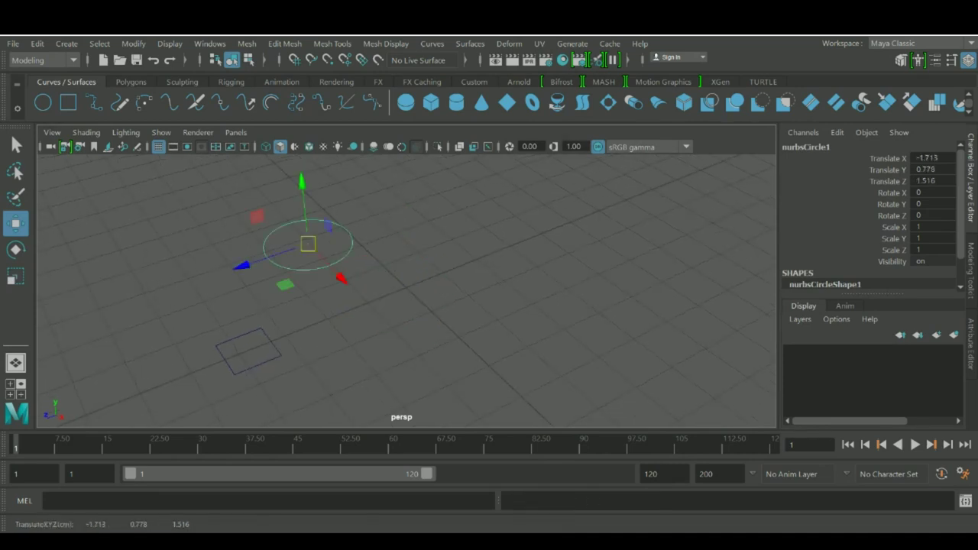
key(ctrl+z)
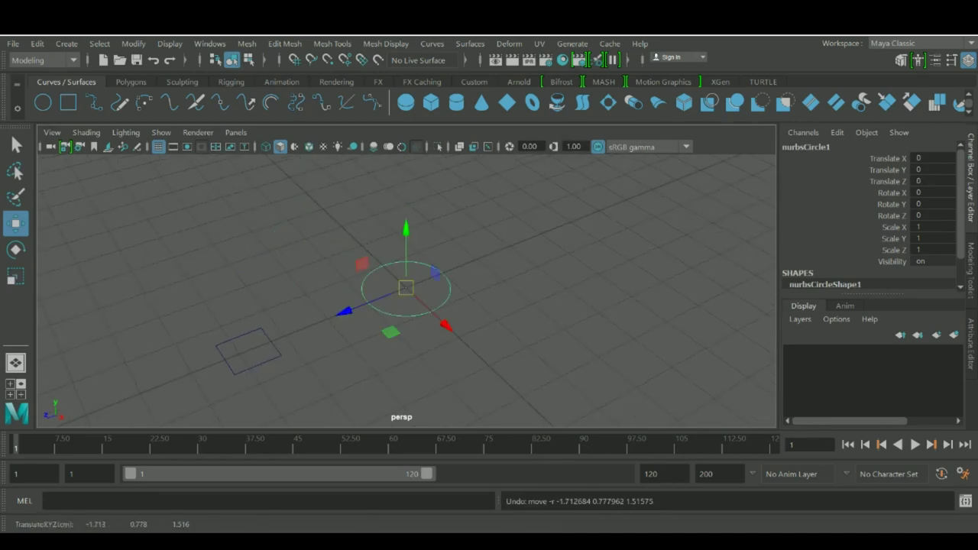
drag(406, 288, 345, 267)
key(ctrl+z)
click(38, 43)
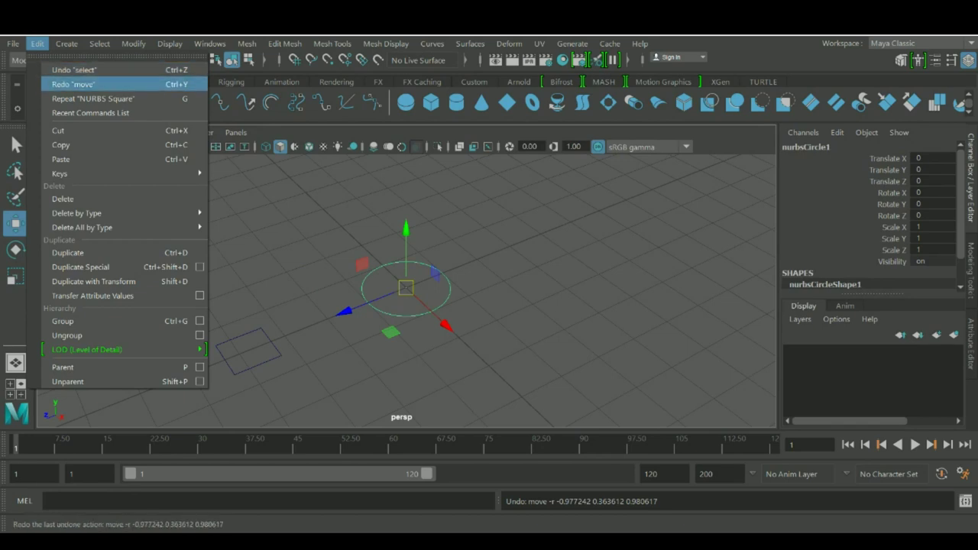
click(382, 290)
Try moving the circle freely to about -1.92, 1.35, 2.37 and on to about -2.39, 0.49, 4.86 in X, Y, Z, and undo both moves.
alt+drag(382, 290, 371, 264)
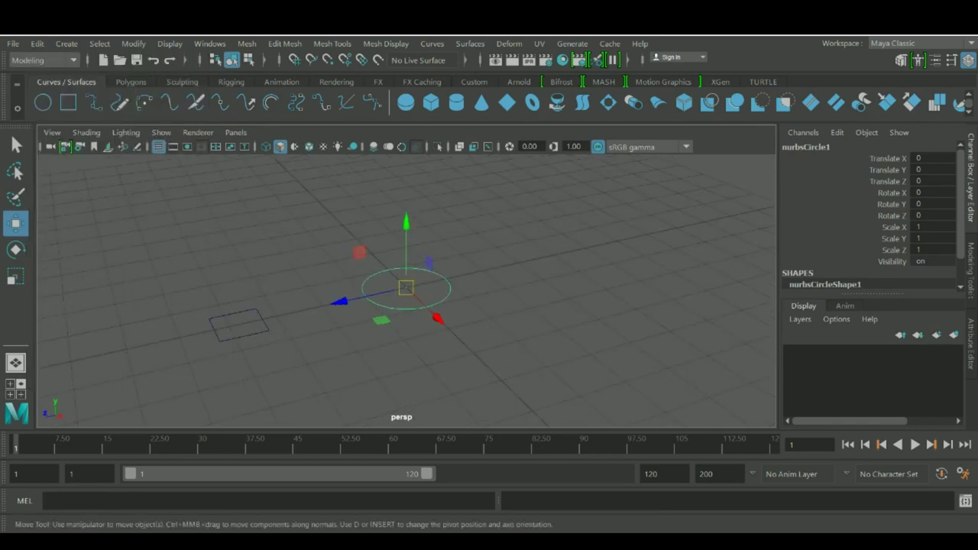
alt+middle_drag(371, 263, 377, 243)
drag(412, 267, 280, 200)
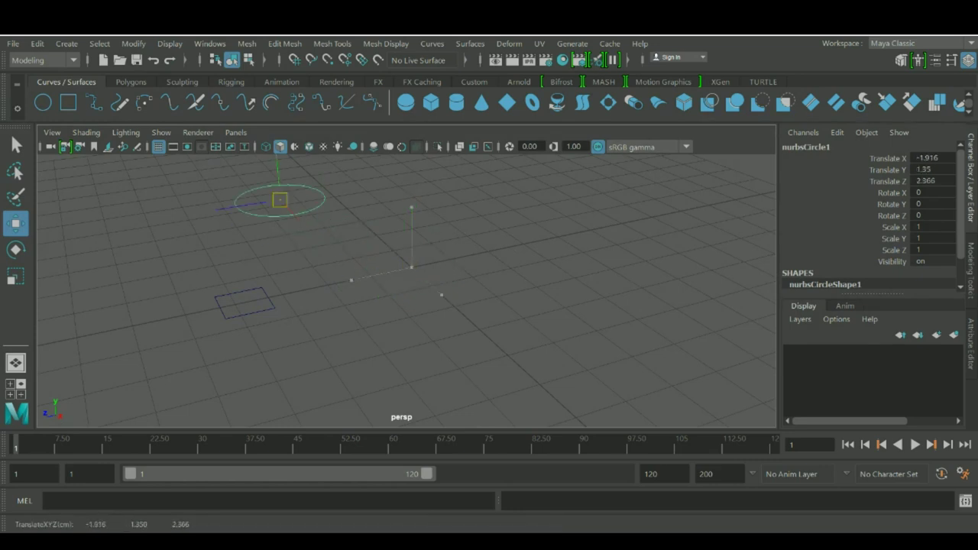
alt+middle_drag(279, 200, 324, 238)
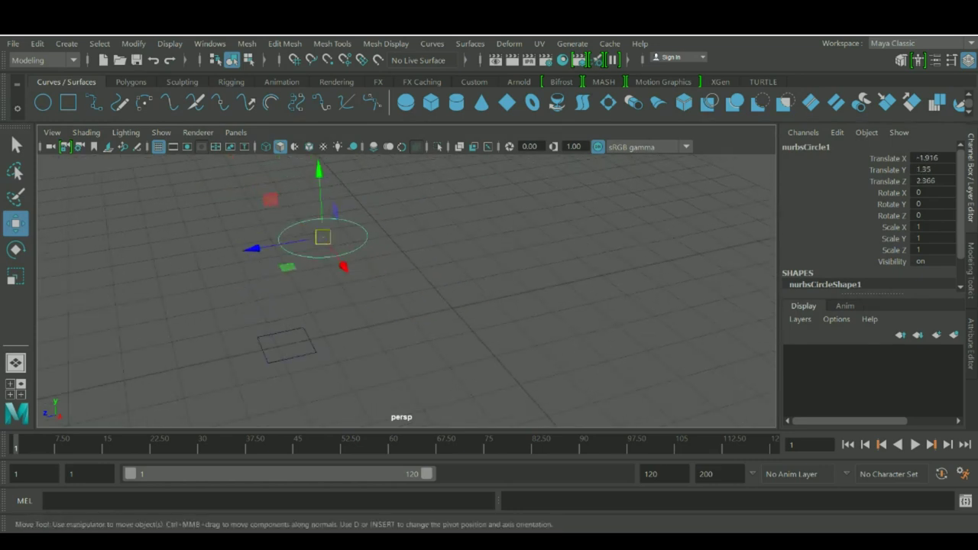
drag(323, 237, 215, 306)
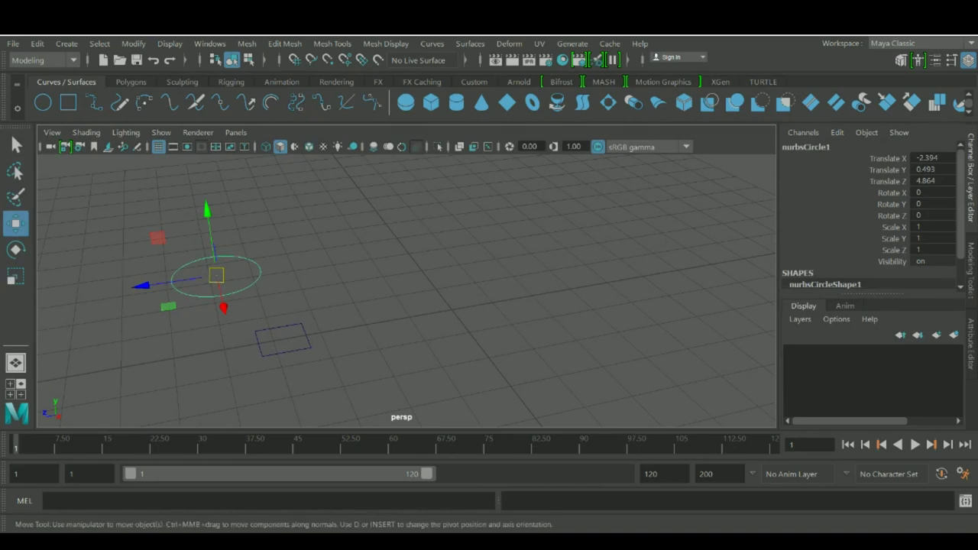
key(ctrl+z)
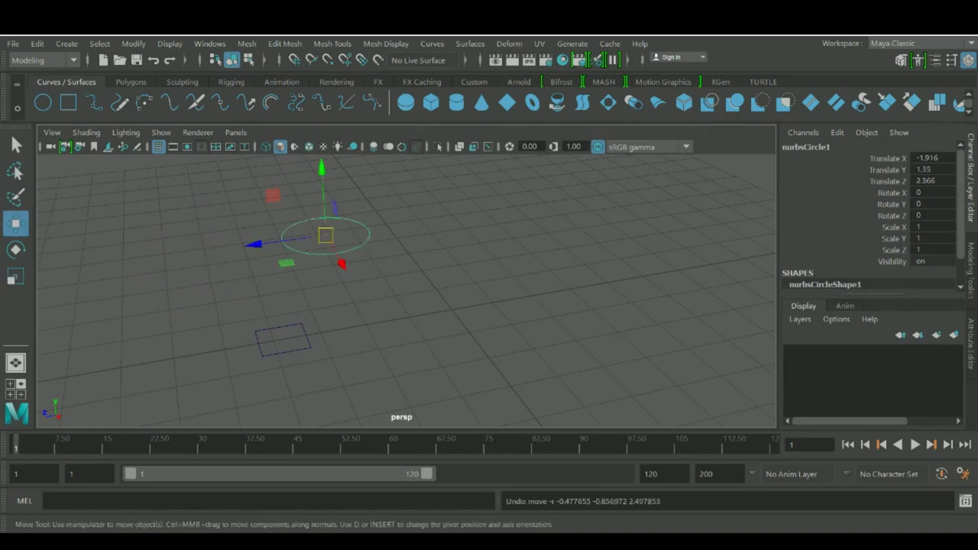
key(ctrl+z)
Move the circle freely from the origin past the square to about Translate X -2.04, Y -0.73, Z 6.22.
alt+drag(466, 355, 500, 327)
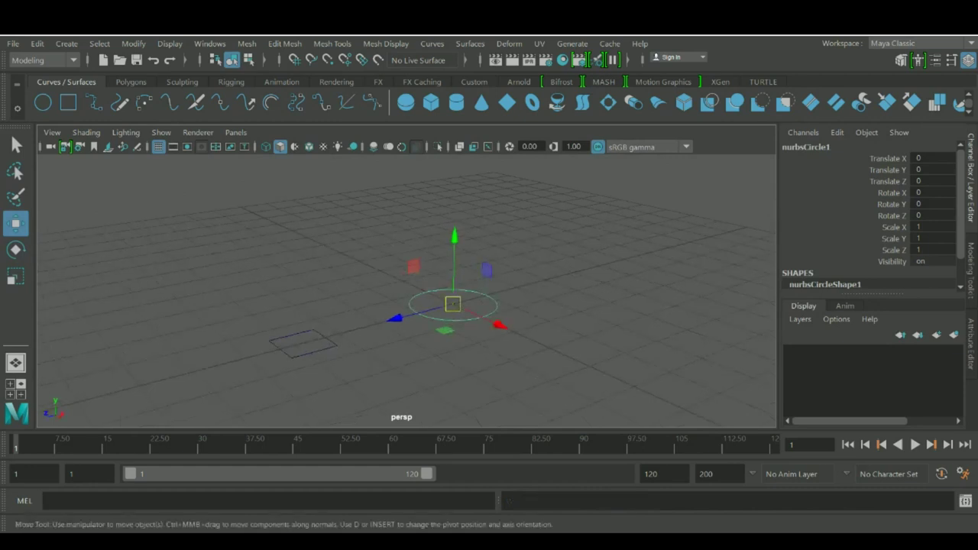
alt+middle_drag(500, 327, 437, 295)
alt+drag(432, 290, 434, 295)
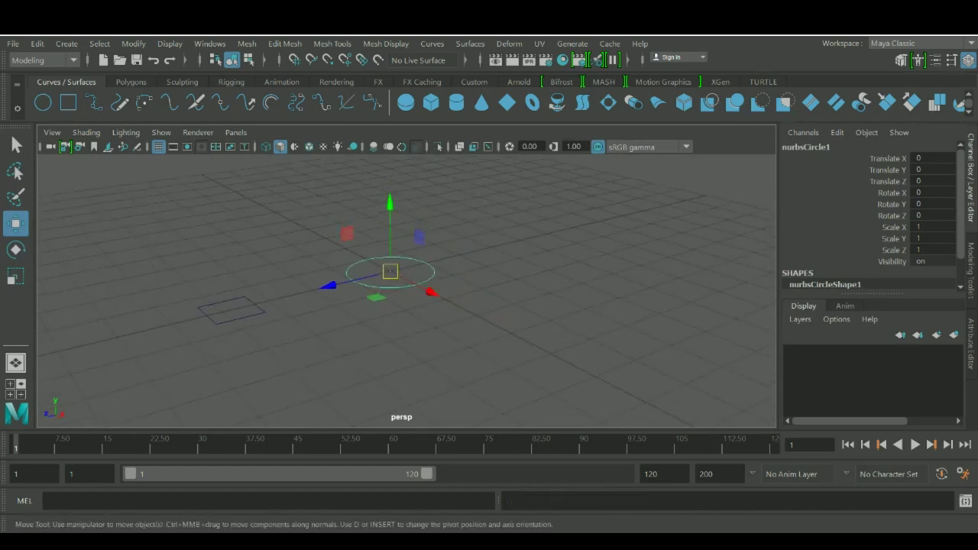
alt+drag(424, 240, 416, 283)
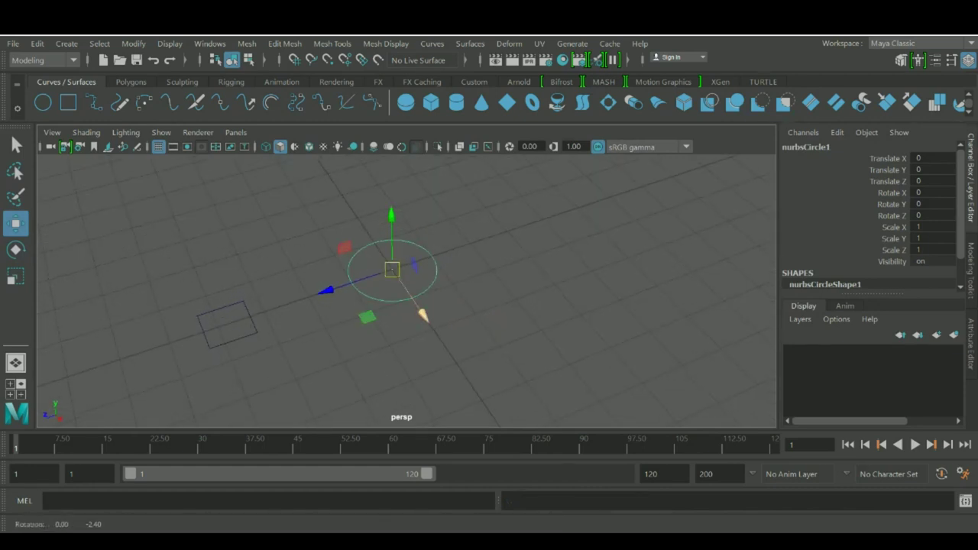
alt+middle_drag(413, 265, 457, 294)
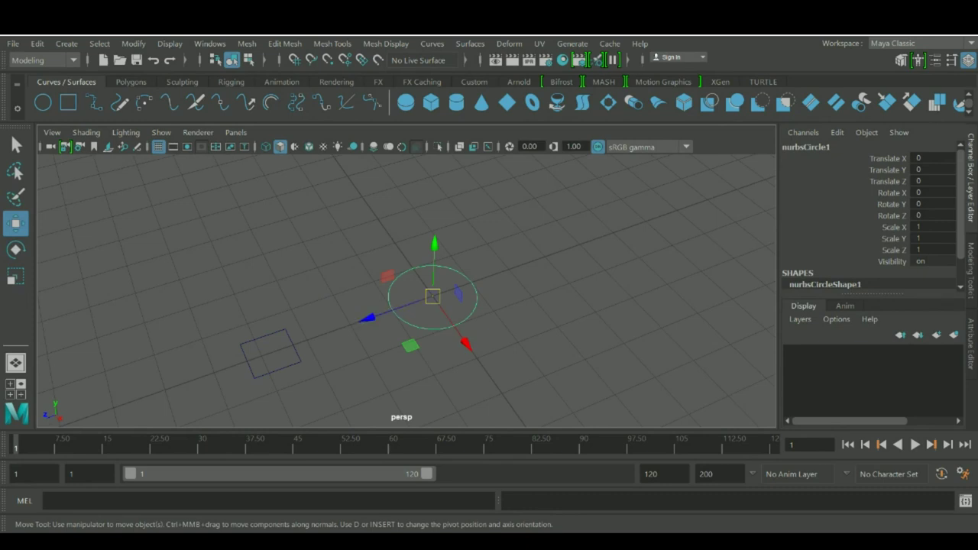
drag(433, 296, 317, 227)
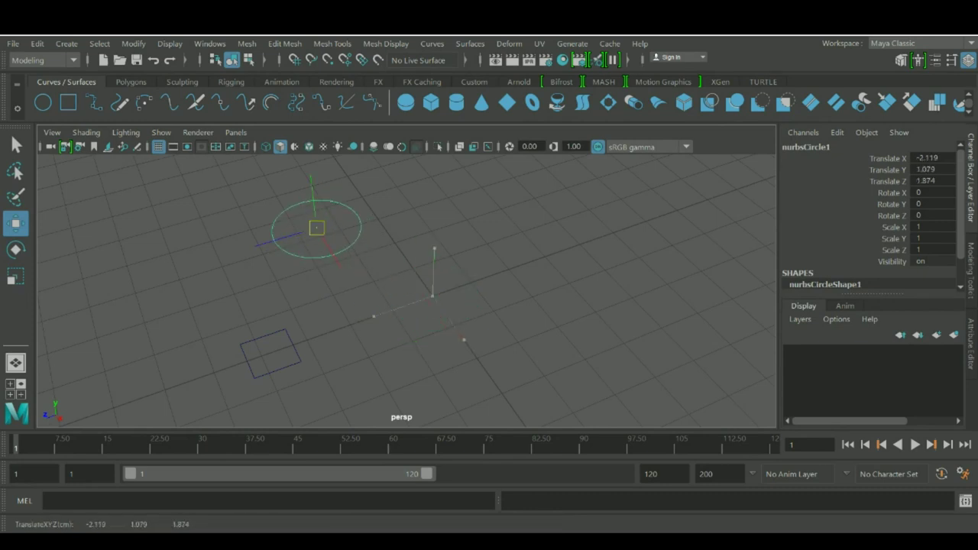
alt+drag(336, 236, 145, 325)
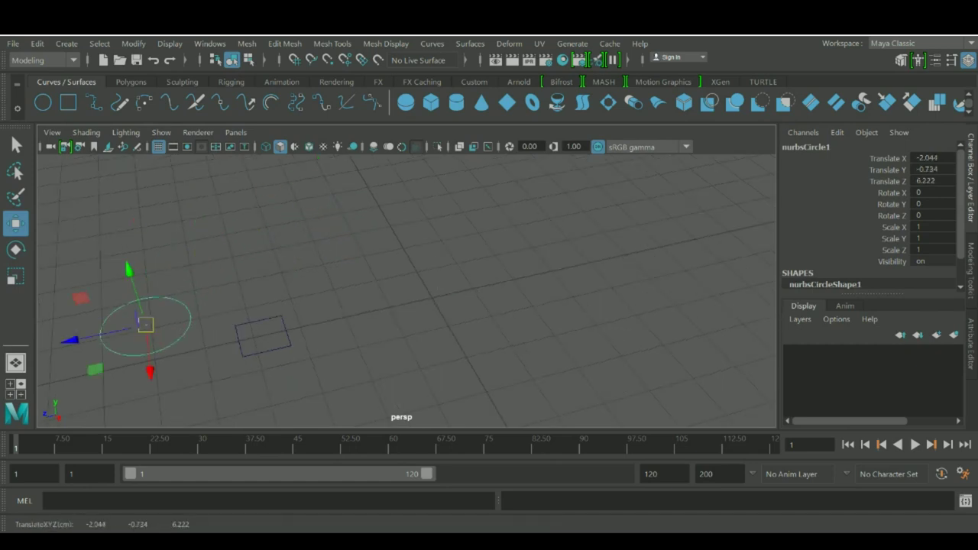
Undo the circle's free moves back to the origin.
key(ctrl+z)
key(ctrl+z)
key(ctrl+z)
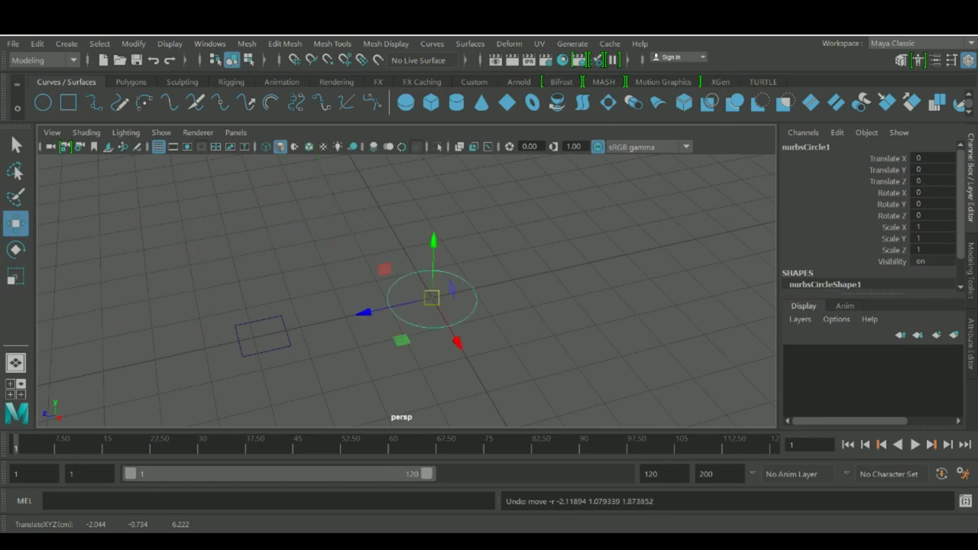
alt+drag(146, 325, 148, 318)
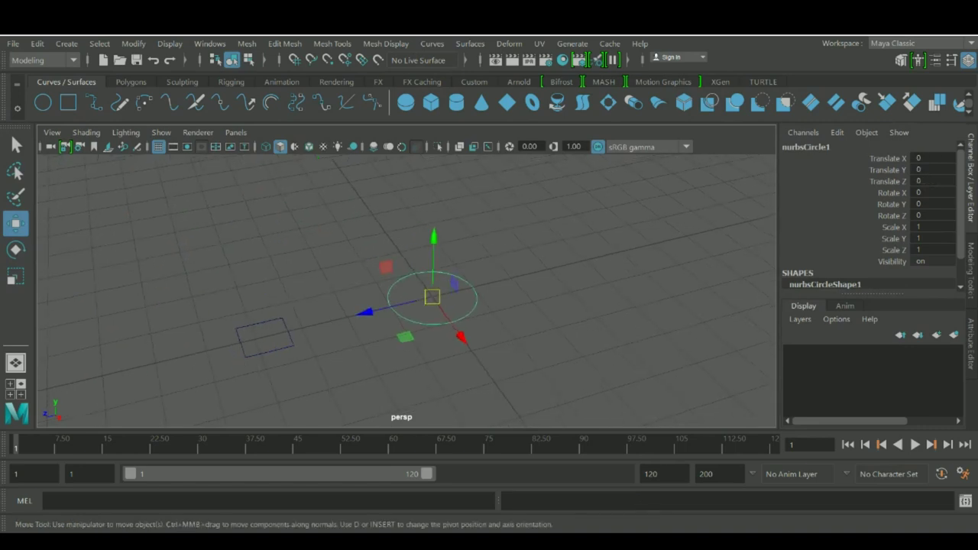
alt+middle_drag(382, 260, 370, 219)
Delete the square curve and reselect the circle at the origin.
drag(305, 333, 205, 264)
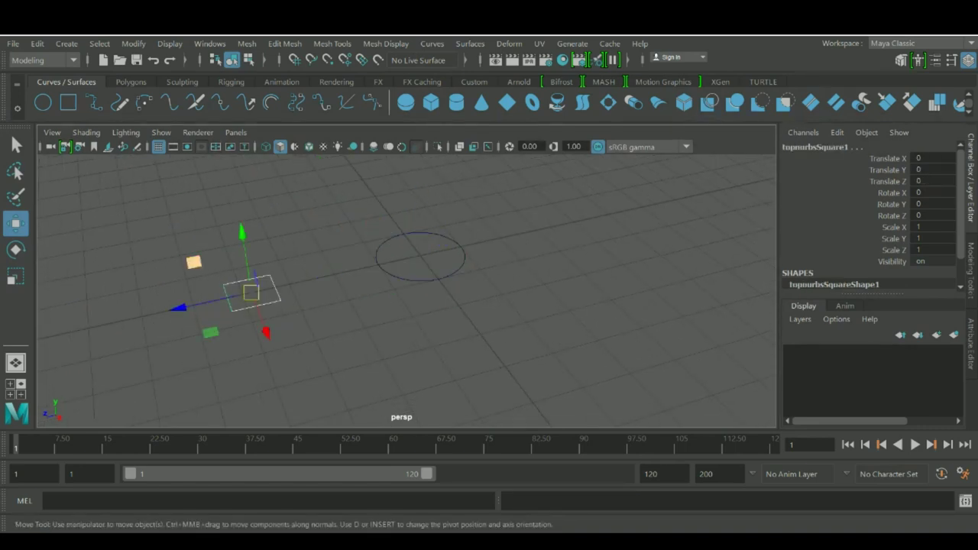
drag(354, 350, 273, 288)
key(ctrl+z)
key(Delete)
drag(418, 332, 402, 253)
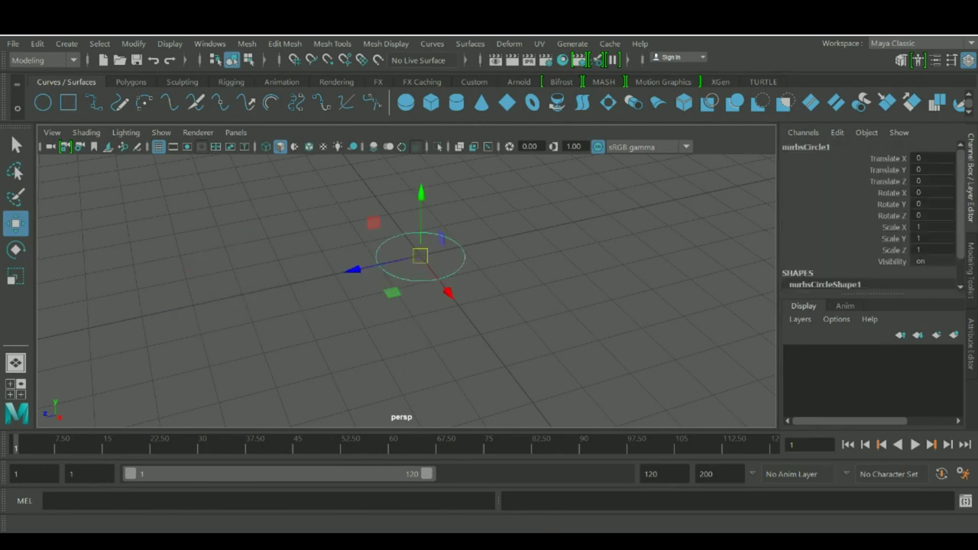
Try moving the circle along the X axis and along the Z axis, undoing each move.
scroll(402, 254, up, 3)
alt+middle_drag(403, 254, 407, 318)
mouse_move(460, 350)
mouse_down()
mouse_move(506, 415)
mouse_move(452, 340)
mouse_move(471, 334)
mouse_up()
key(ctrl+z)
drag(367, 324, 523, 279)
key(ctrl+z)
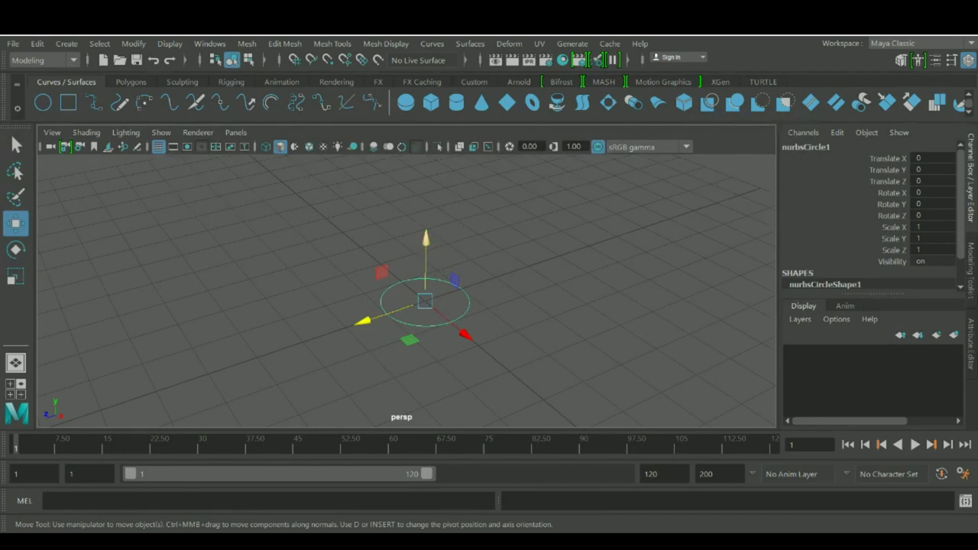
Try moving the circle about 0.95 up in Y and a short way along Z, undoing both moves.
drag(426, 240, 427, 200)
key(ctrl+z)
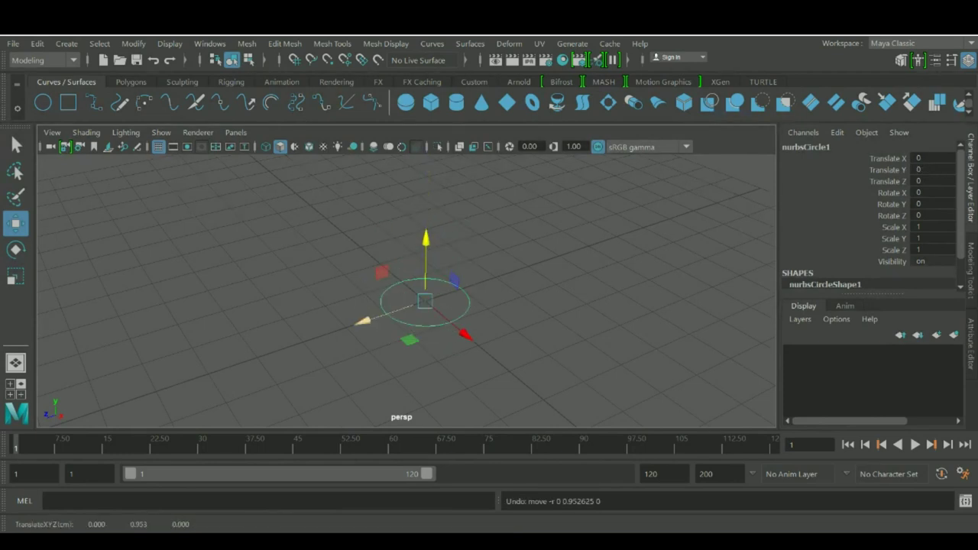
drag(364, 322, 340, 329)
key(ctrl+z)
mouse_move(451, 313)
alt+mouse_down()
mouse_move(425, 374)
mouse_move(452, 302)
alt+mouse_up()
scroll(425, 374, up, 1)
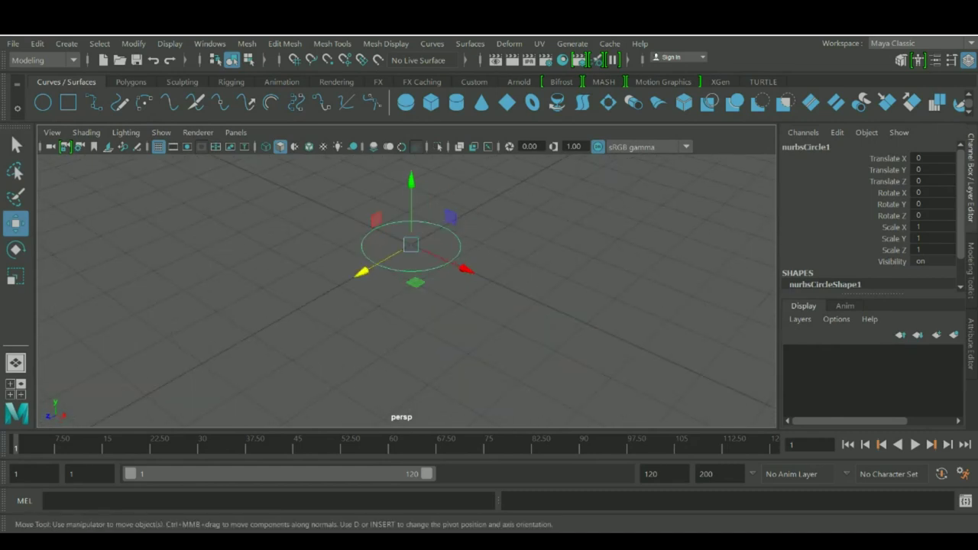
Try moving the circle within the XY plane with its plane handle and undo the move.
alt+drag(425, 305, 428, 264)
drag(444, 213, 391, 284)
key(ctrl+z)
key(ctrl+z)
key(ctrl+z)
key(ctrl+z)
Try moving the circle in the YZ plane and freely by its centre to about X -0.30, Y 0.33, Z -0.03, undoing each move.
drag(370, 248, 327, 253)
key(ctrl+z)
drag(410, 272, 459, 299)
key(ctrl+z)
drag(411, 272, 403, 250)
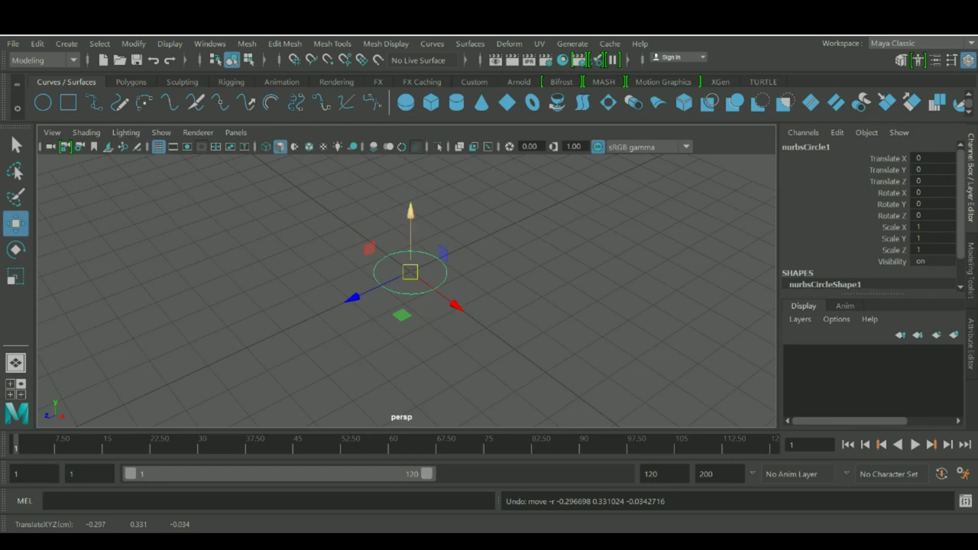
Switch to the Rotate tool, try rotating the circle by the manipulator's outer ring, and undo the rotation.
alt+drag(417, 245, 393, 216)
scroll(406, 260, up, 3)
alt+middle_drag(416, 237, 400, 271)
alt+drag(401, 270, 437, 246)
click(16, 250)
alt+drag(439, 313, 428, 333)
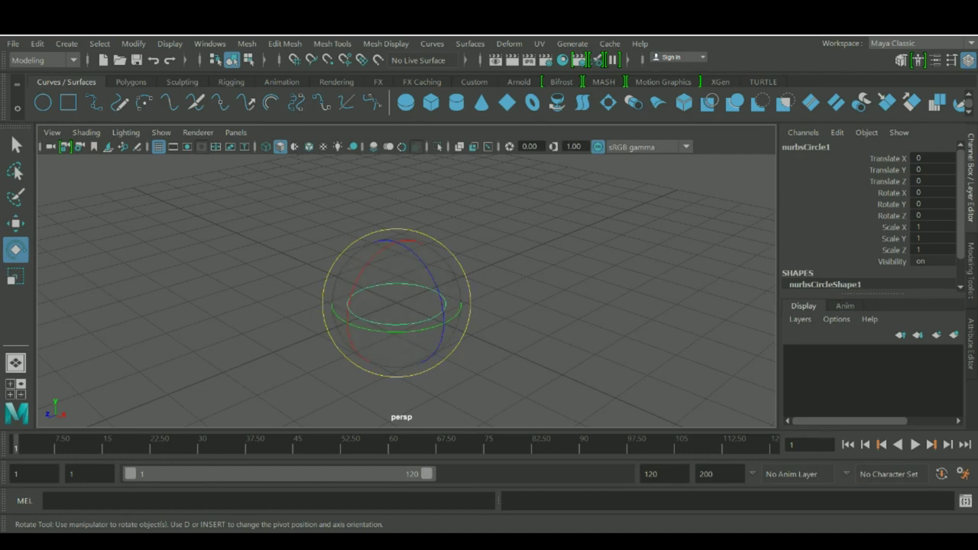
drag(468, 282, 405, 336)
key(ctrl+z)
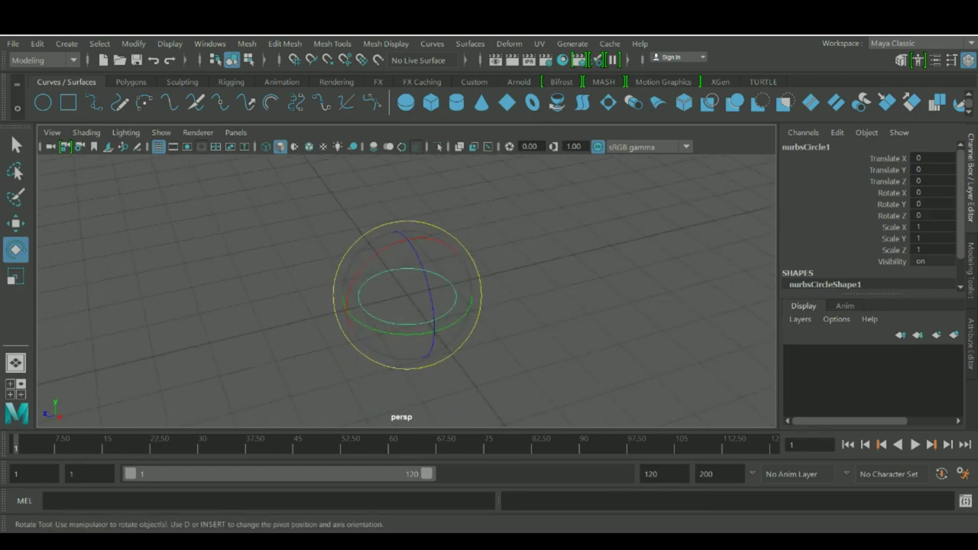
Try another outer-ring rotation and a free rotation of about 0.6, 15.3, 4.1 degrees on the circle, undoing both.
drag(458, 238, 367, 337)
key(ctrl+z)
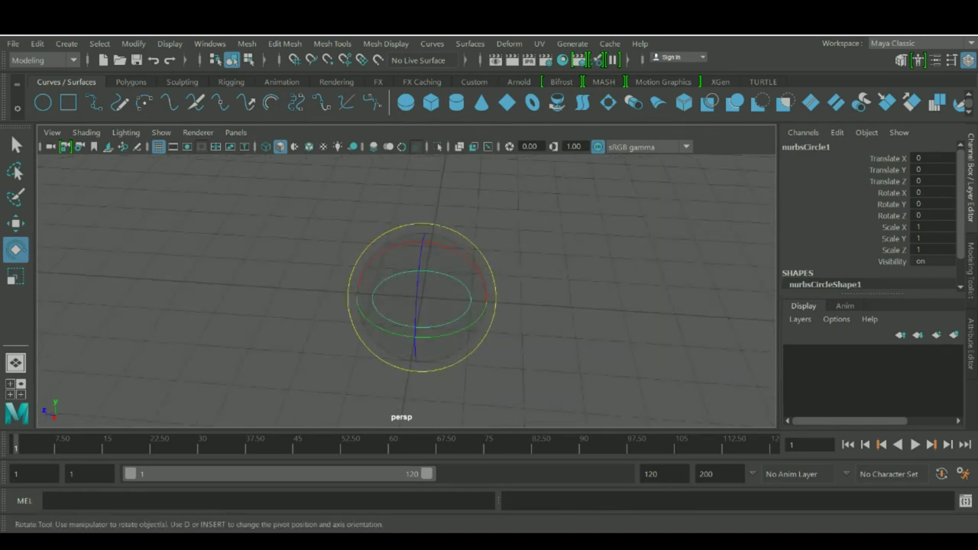
drag(436, 313, 456, 315)
key(ctrl+z)
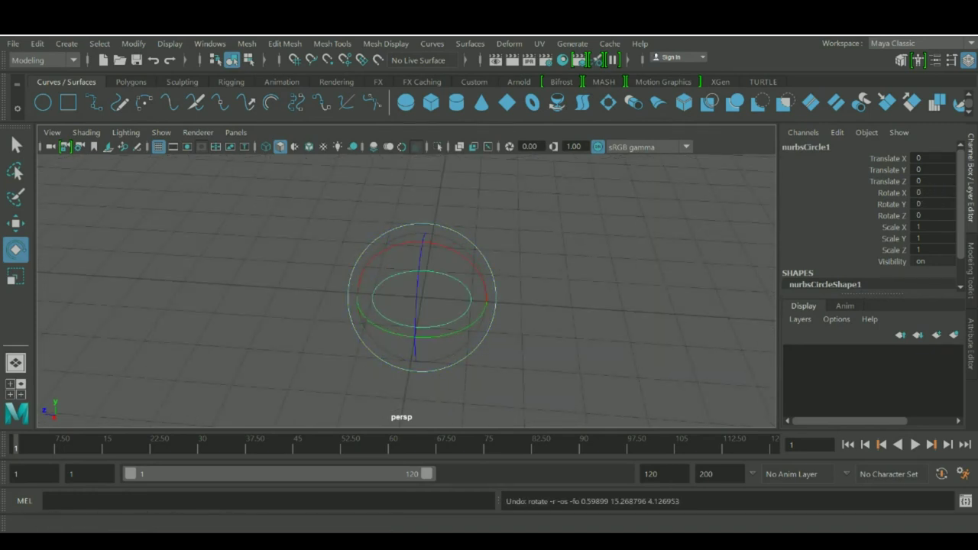
Reselect the circle and try free rotations, reaching about Rotate X 182.23, Y -50.75, Z -147.99, undoing each one.
click(527, 328)
alt+drag(428, 321, 482, 321)
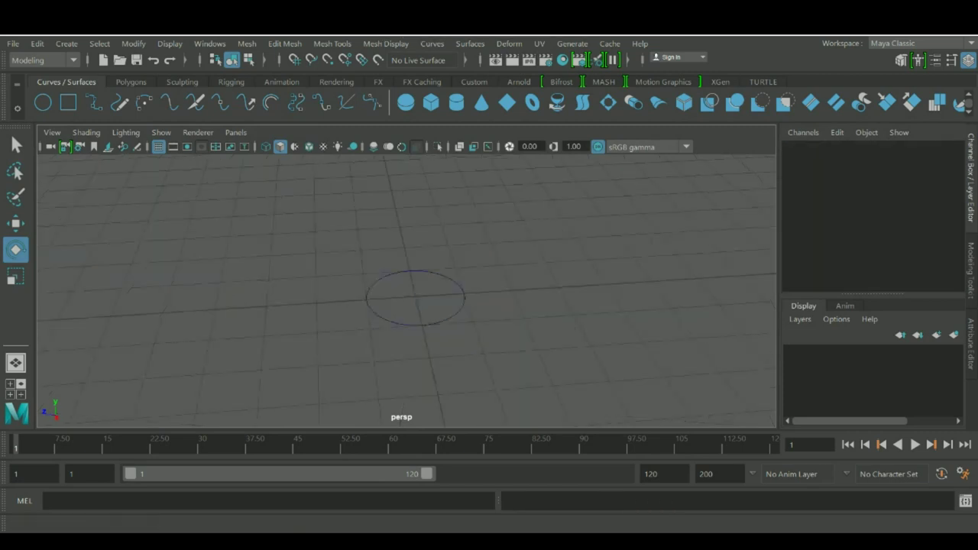
alt+drag(466, 267, 423, 279)
click(420, 262)
alt+middle_drag(425, 306, 445, 257)
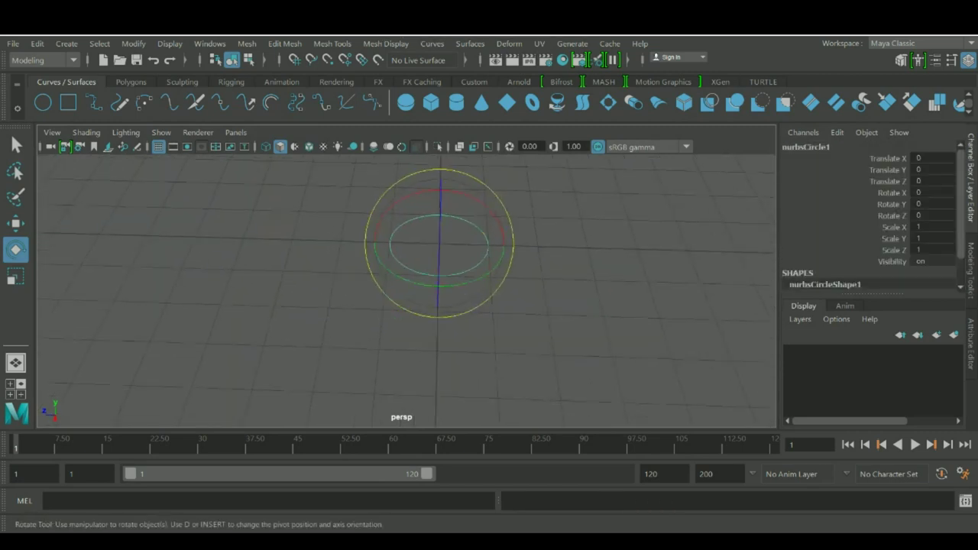
drag(442, 256, 452, 275)
key(ctrl+z)
drag(439, 256, 466, 306)
key(ctrl+z)
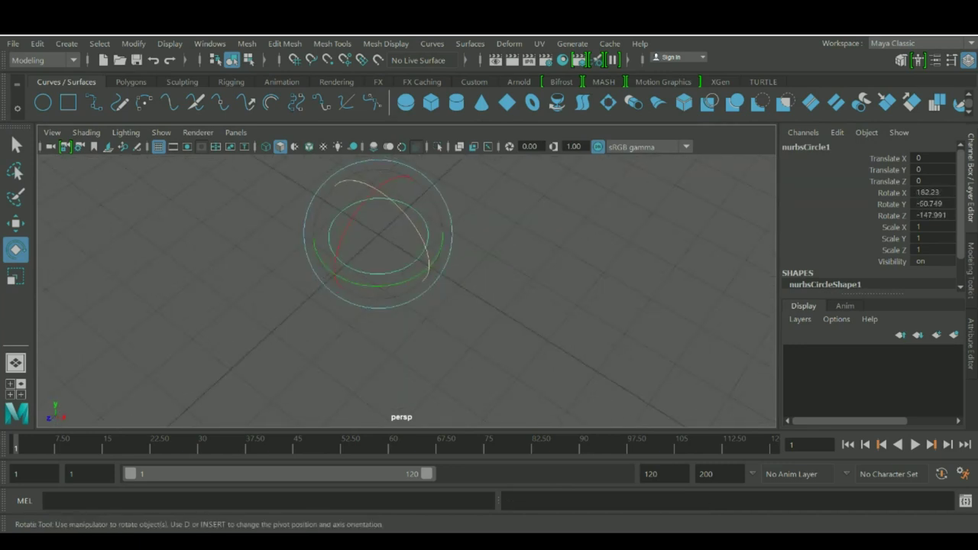
Try one more free rotation of the circle from inside the rotate manipulator and undo it.
drag(390, 248, 391, 220)
key(ctrl+z)
alt+drag(391, 245, 399, 267)
key(ctrl+z)
Switch to the Scale tool, try scaling the circle uniformly to about 4.71, and undo it.
key(r)
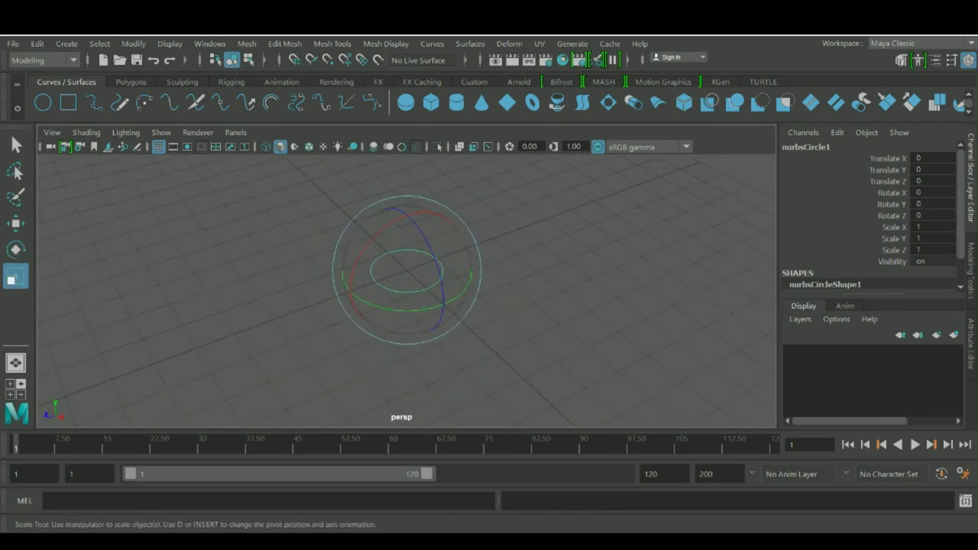
drag(406, 271, 619, 270)
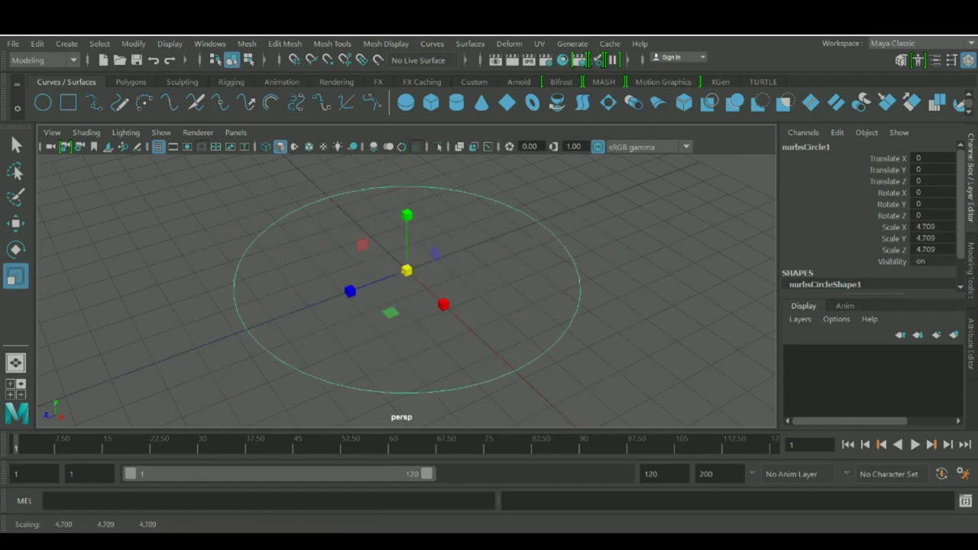
key(ctrl+z)
Try scaling the circle along the X axis only and along the Z axis only, undoing each change.
drag(443, 304, 508, 363)
key(ctrl+z)
drag(329, 293, 307, 296)
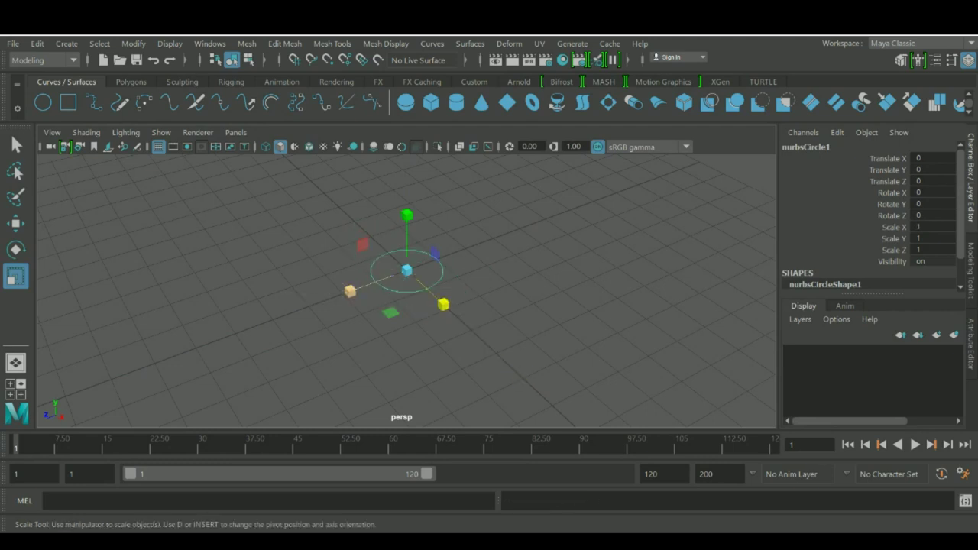
key(ctrl+z)
Try scaling the circle in the XZ plane and in the XY plane with the plane handles, undoing both.
drag(390, 312, 371, 364)
key(ctrl+z)
mouse_move(436, 254)
mouse_down()
mouse_move(481, 227)
mouse_move(445, 248)
mouse_up()
key(ctrl+z)
Try scaling the circle along Y, to about 0.79 and about 0.87, and undo each change.
drag(407, 214, 406, 152)
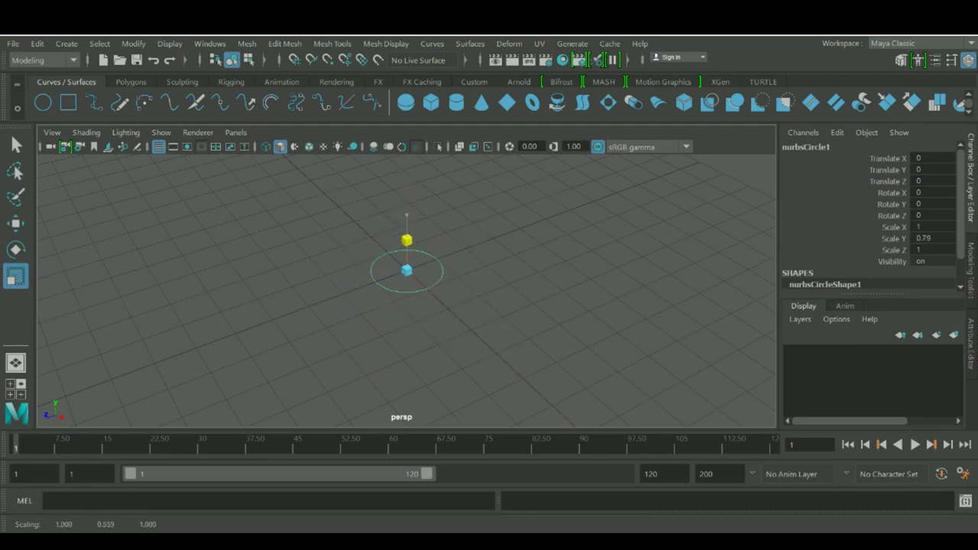
drag(406, 273, 407, 218)
key(ctrl+z)
alt+drag(451, 283, 452, 246)
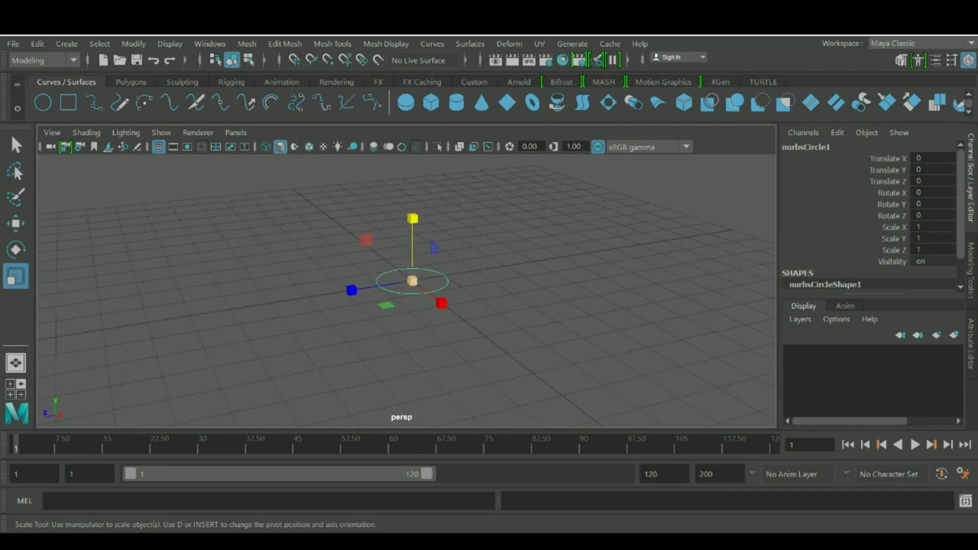
alt+drag(412, 280, 417, 258)
mouse_move(407, 220)
mouse_down()
mouse_move(407, 212)
mouse_move(408, 240)
mouse_move(407, 194)
mouse_move(408, 235)
mouse_move(407, 227)
mouse_up()
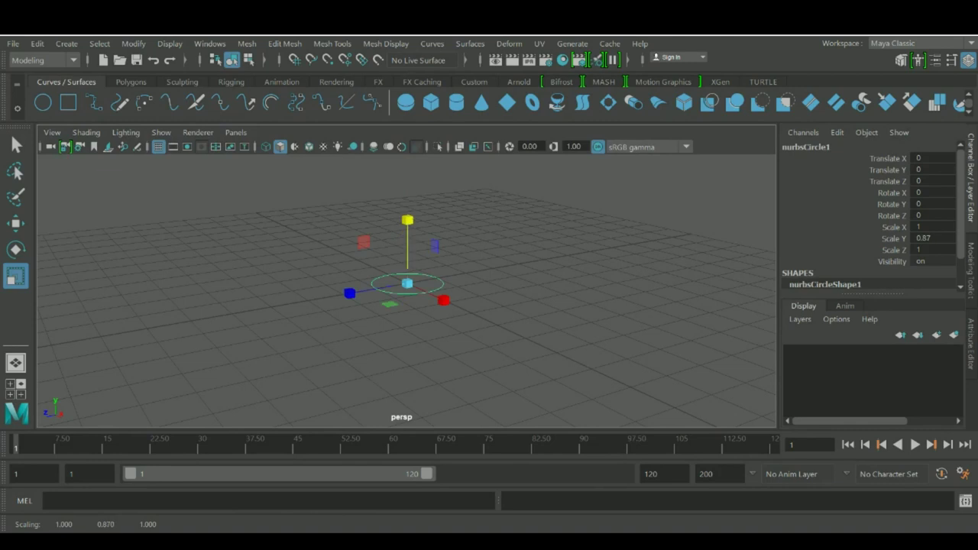
key(ctrl+z)
alt+drag(407, 282, 405, 370)
key(ctrl+z)
Try scaling the circle to about 2.46 in X and enlarging it along Z, undoing both changes.
drag(447, 298, 528, 328)
key(ctrl+z)
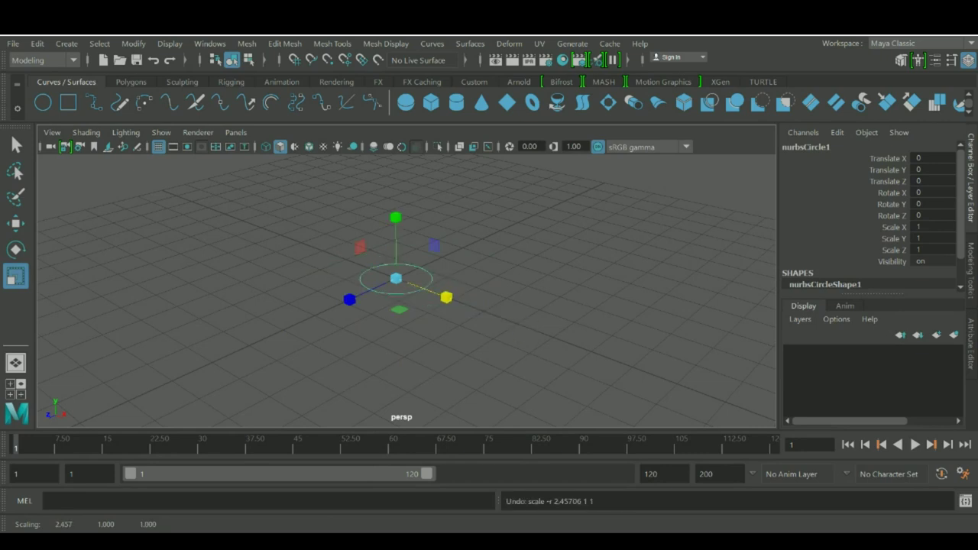
drag(349, 299, 277, 349)
key(ctrl+z)
Switch to the Select tool, try a marquee selection in empty space beside the circle, and undo it.
scroll(272, 355, down, 3)
key(q)
drag(577, 235, 552, 281)
key(ctrl+z)
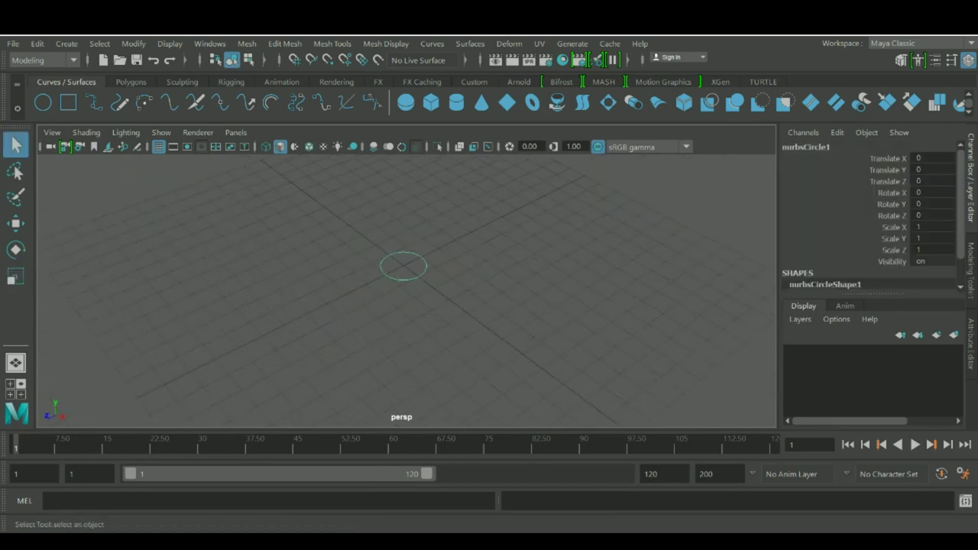
Move the circle along the X axis to about Translate X 3.14.
scroll(552, 281, up, 3)
alt+middle_drag(534, 252, 570, 344)
alt+drag(552, 321, 563, 289)
key(w)
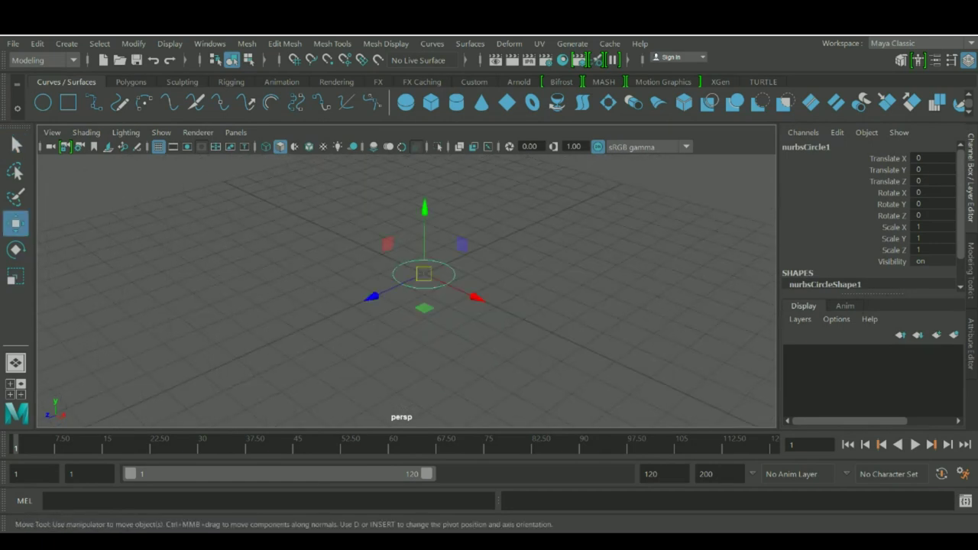
drag(477, 298, 558, 335)
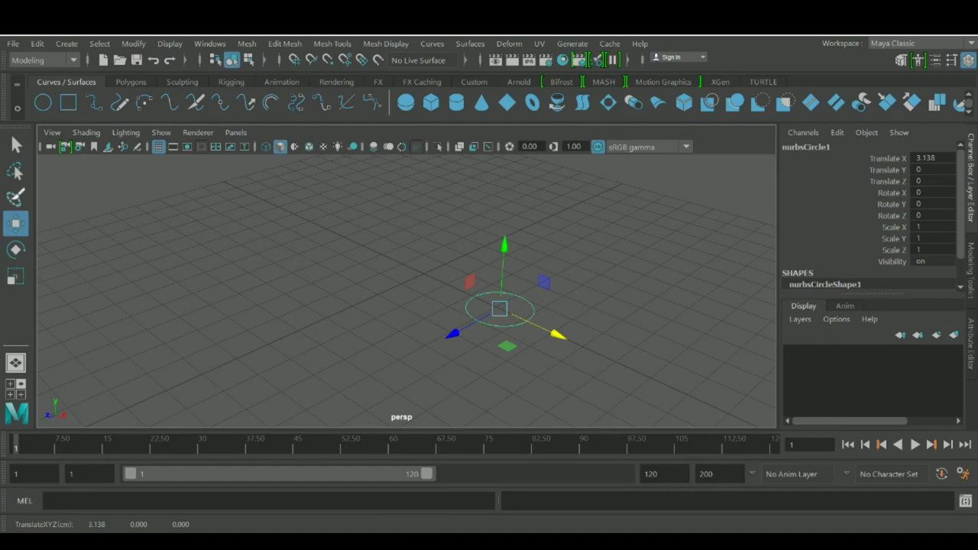
Create a second NURBS circle at the origin and scale it uniformly to about 2.21.
click(43, 103)
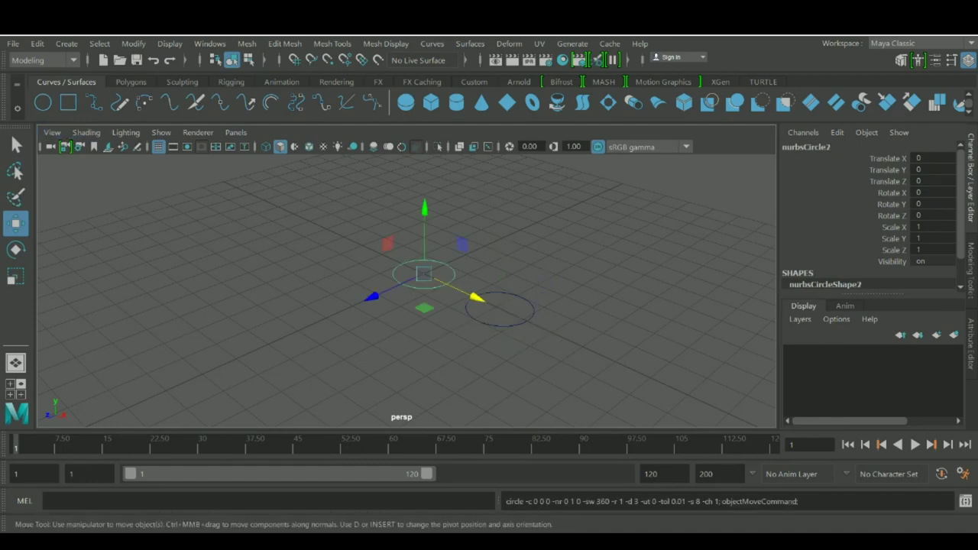
key(r)
drag(425, 273, 212, 290)
Move the enlarged second circle freely to about Translate X -4.06, Y 1.59, Z 1.27.
key(w)
drag(230, 258, 312, 204)
alt+middle_drag(312, 204, 324, 224)
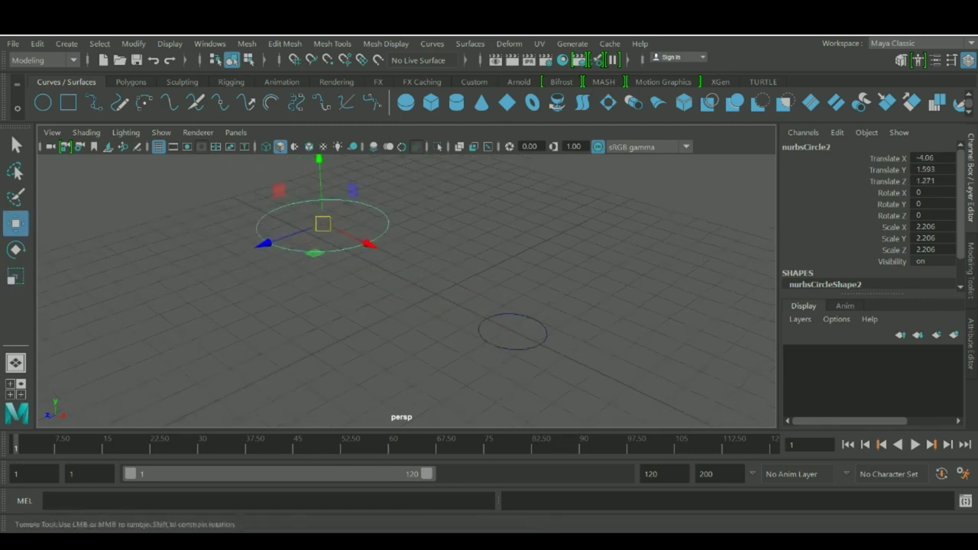
alt+drag(324, 225, 356, 194)
click(390, 203)
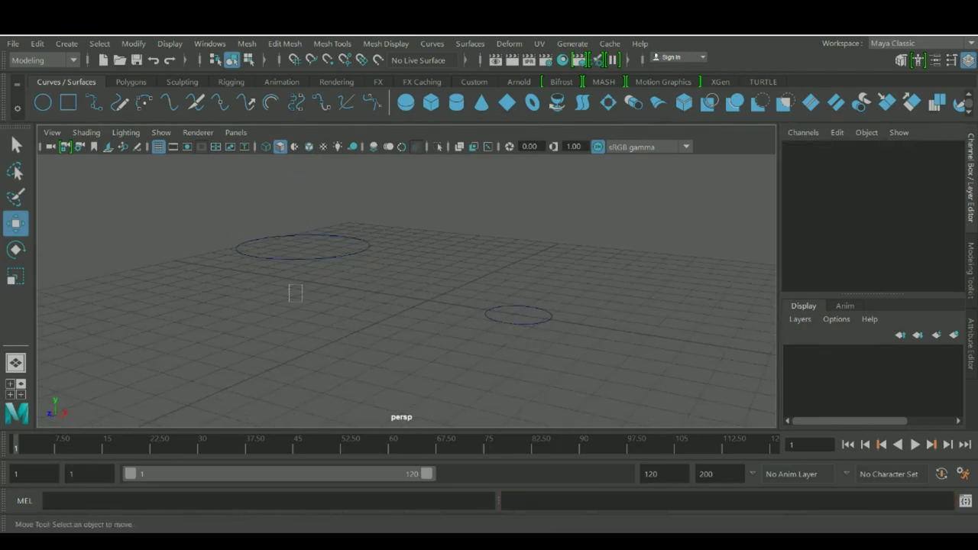
click(295, 257)
Create a third NURBS circle and rotate it to about Rotate X 93.6, Y -6.9, Z -47.3.
click(43, 102)
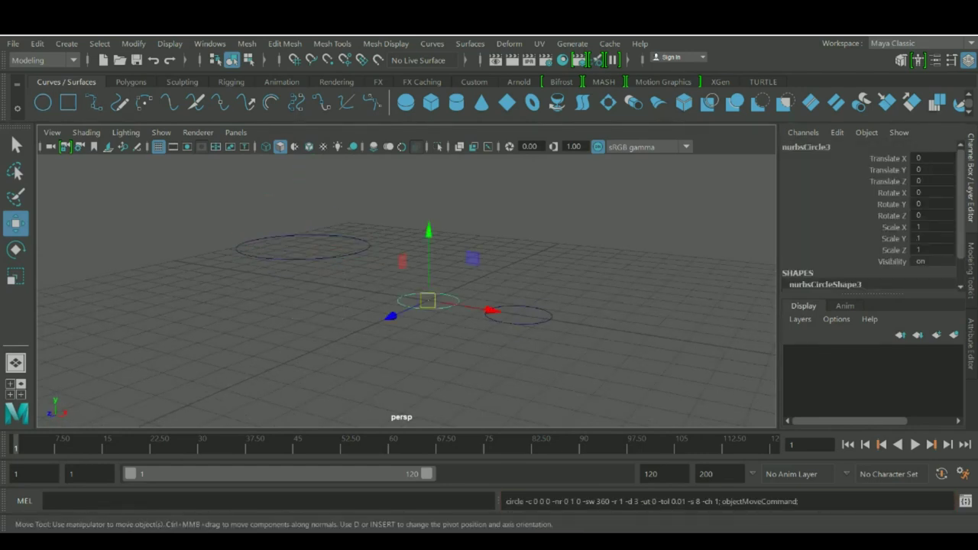
alt+drag(428, 252, 386, 294)
key(e)
drag(483, 258, 406, 333)
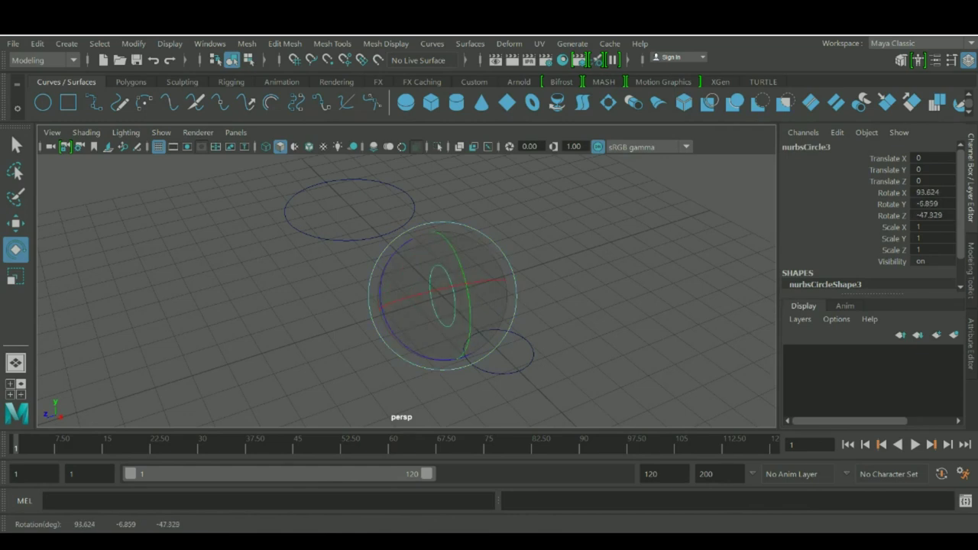
Move the third circle to about X -0.85, Y 0.67, Z 8.94 and rotate it to about 130.8, -23.2, -42.6 degrees.
key(w)
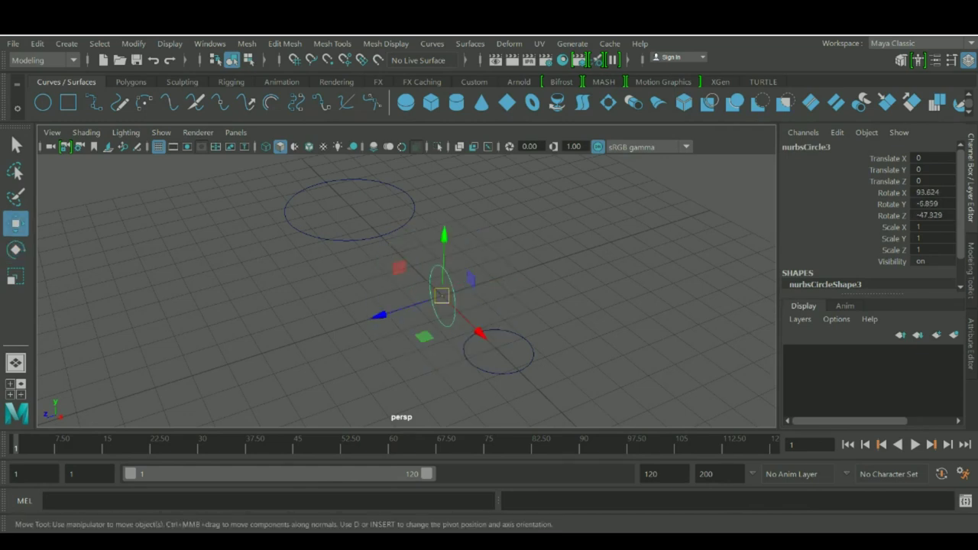
drag(380, 314, 111, 359)
scroll(131, 365, down, 2)
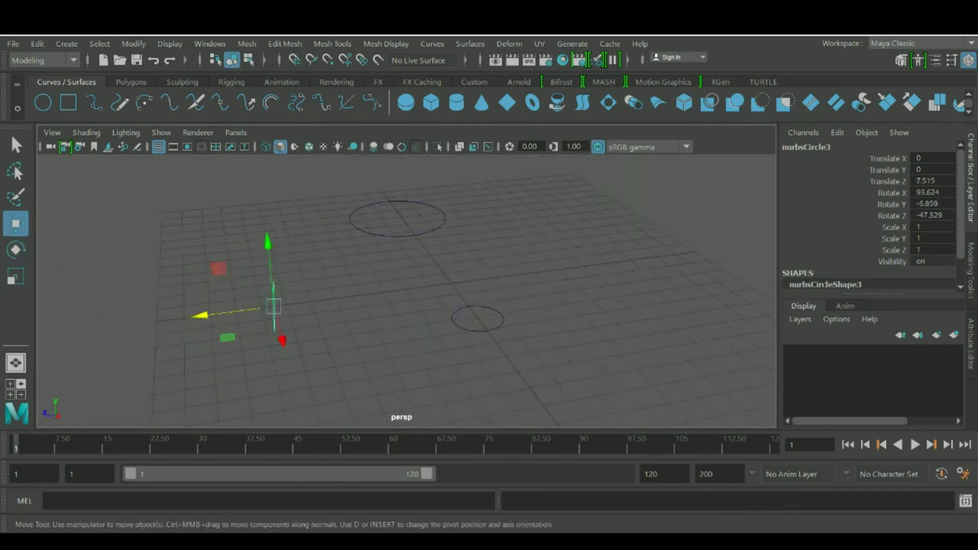
drag(275, 310, 197, 301)
key(e)
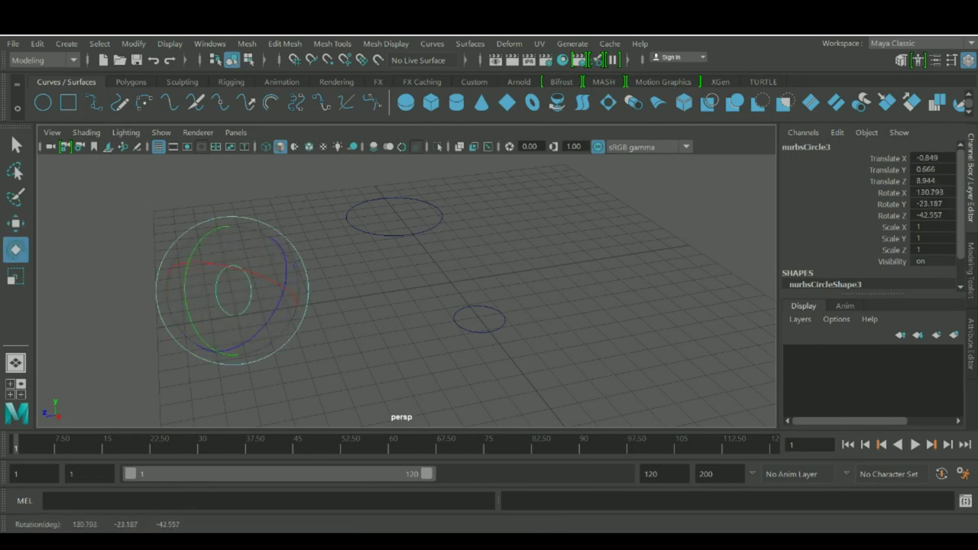
Create a fourth circle, rotate it to about 35.4, 15.5, -40.1 degrees, and move it to about X -0.15, Z -6.31.
click(43, 102)
alt+drag(428, 302, 510, 313)
key(w)
scroll(563, 286, down, 2)
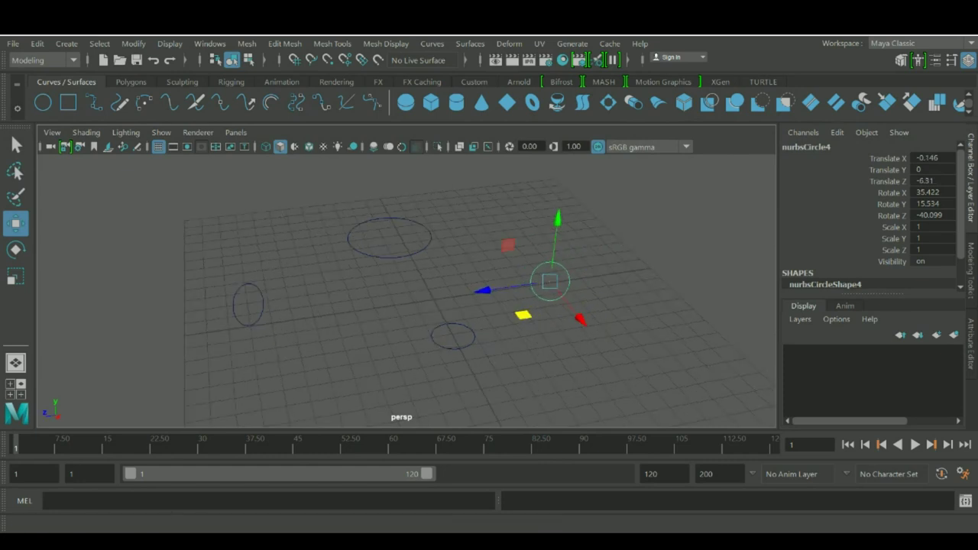
Create a fifth NURBS circle and rotate it to about Rotate X 110.0, Y 34.2, Z -104.3.
click(43, 102)
alt+drag(405, 310, 303, 401)
key(e)
drag(324, 329, 333, 422)
alt+drag(374, 344, 363, 289)
alt+middle_drag(363, 289, 379, 275)
scroll(493, 299, up, 3)
drag(386, 321, 350, 327)
Move the fifth circle to about Translate X 1.51, Y -0.04, Z 4.70 and activate the Rotate tool.
key(w)
drag(374, 295, 415, 295)
alt+drag(415, 298, 499, 335)
key(e)
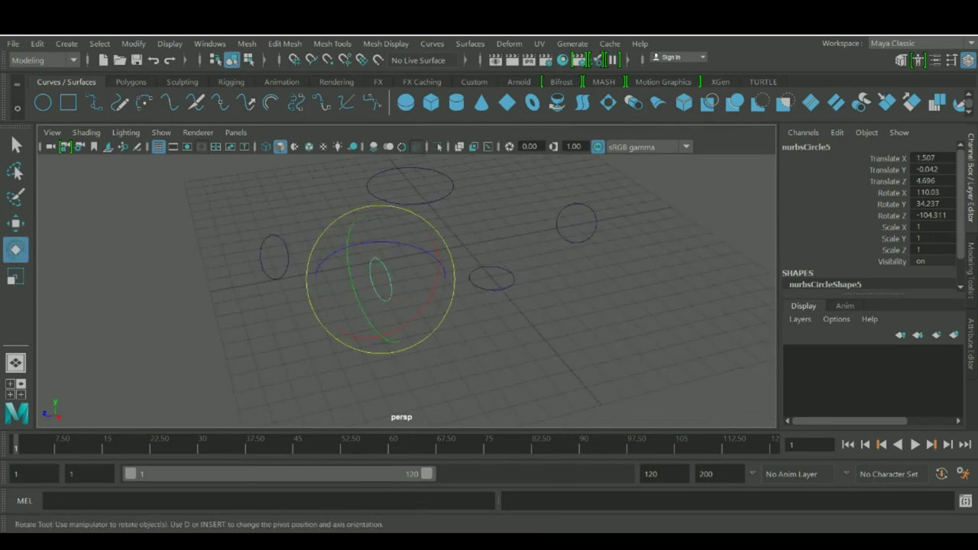
Rotate the fifth circle to about 141.1, 50.2, -74.5 degrees and create a sixth NURBS circle.
drag(403, 297, 365, 296)
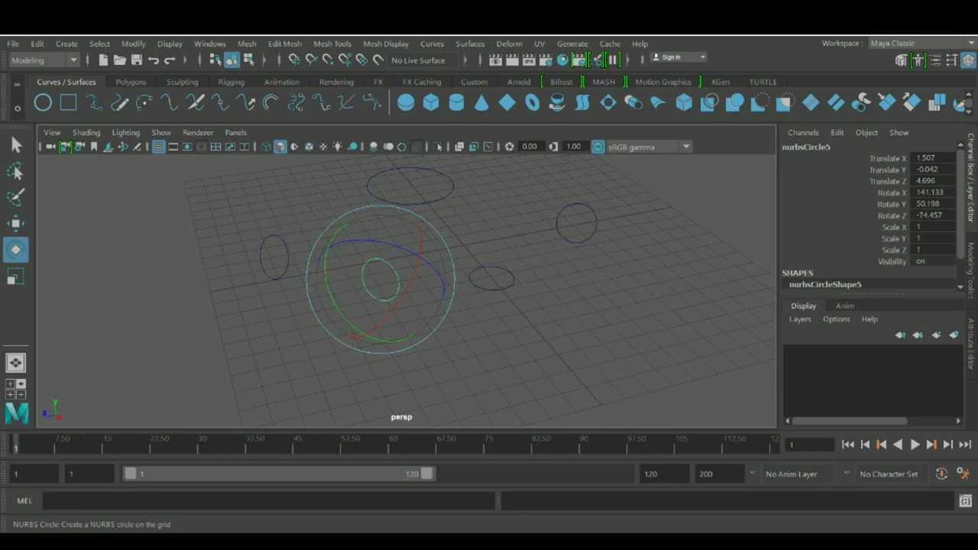
click(43, 102)
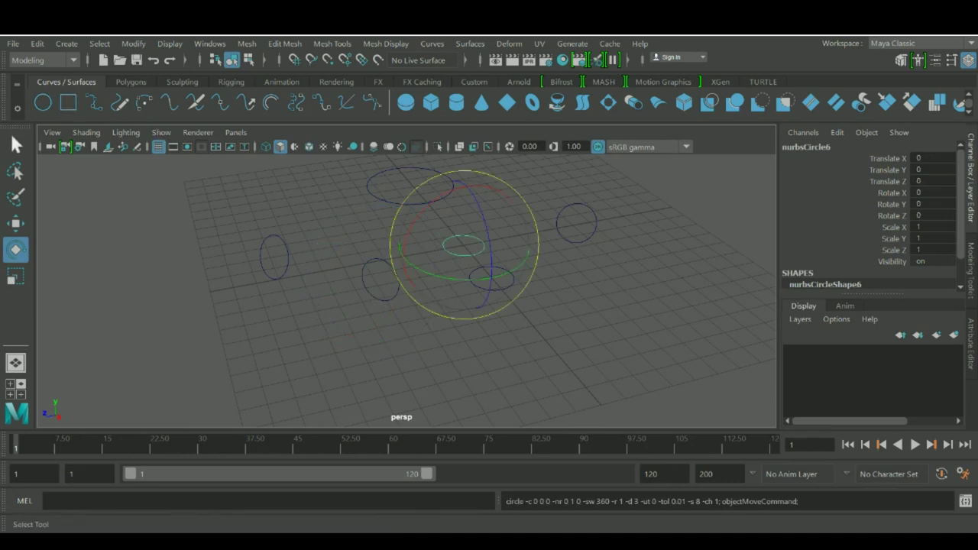
Scale the sixth circle uniformly to about 3.2 on all axes.
click(16, 145)
alt+drag(382, 290, 414, 301)
key(w)
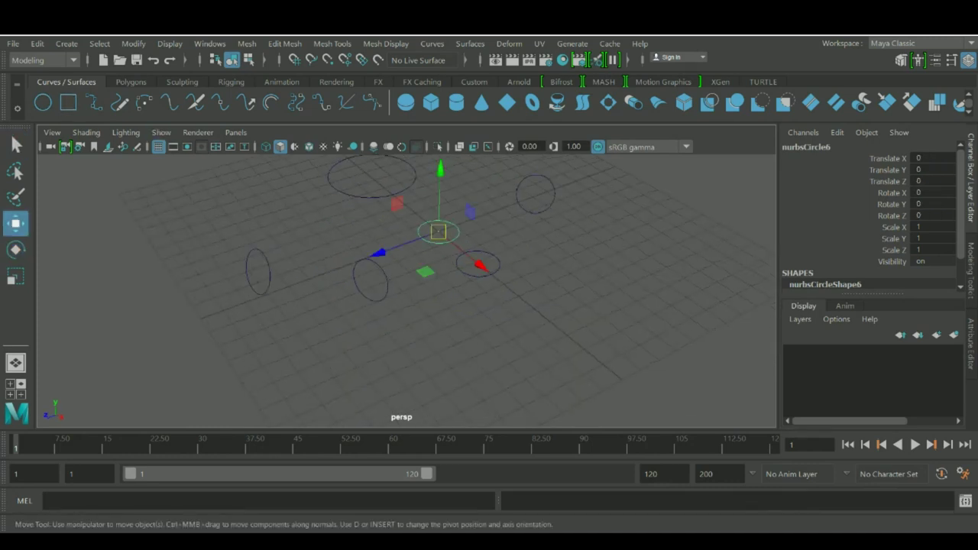
key(e)
key(r)
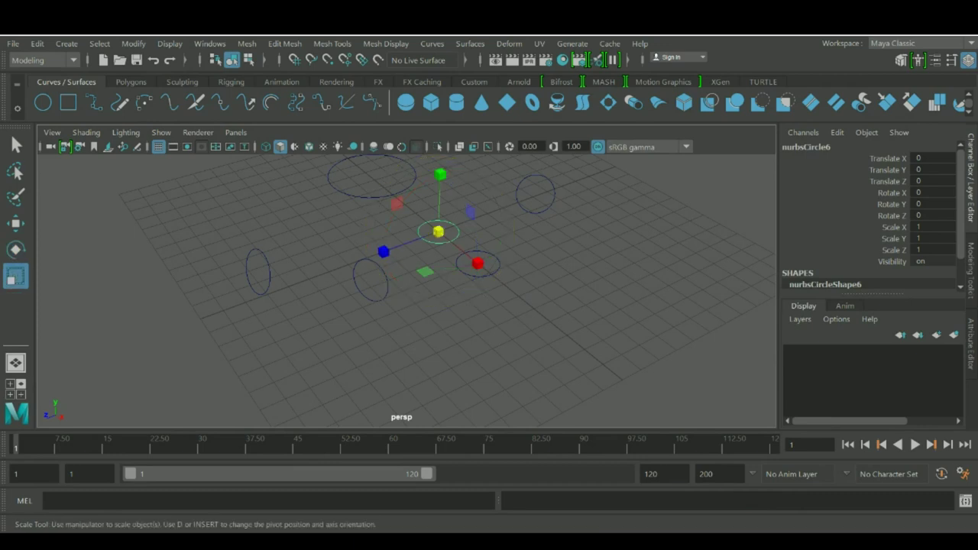
drag(438, 232, 549, 231)
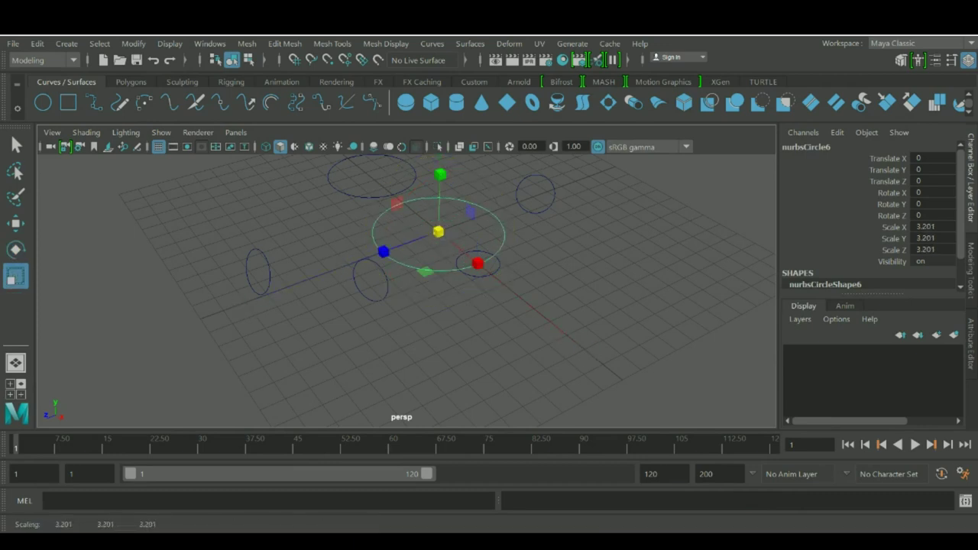
Move the sixth circle across the grid and upward to about X 8.62, Y 5.28, Z -7.02.
key(w)
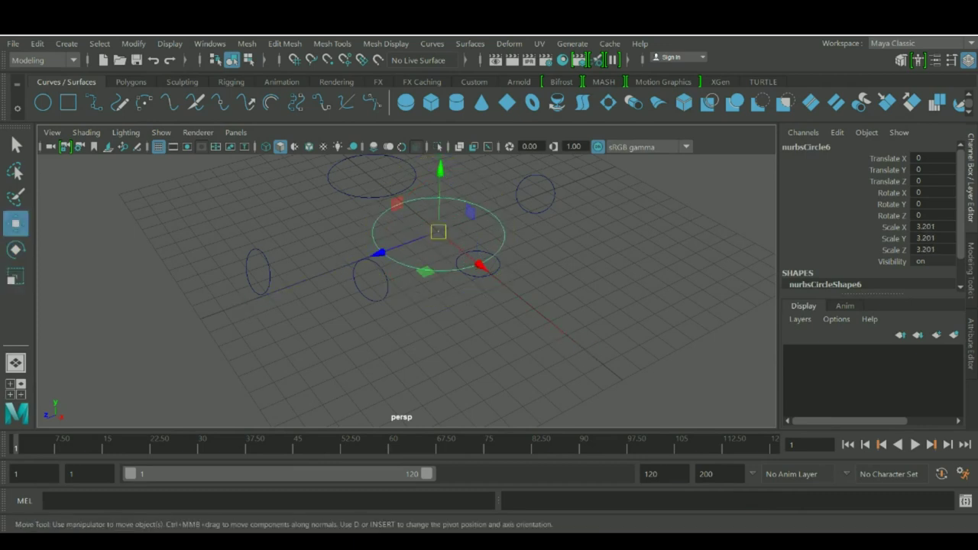
drag(426, 271, 692, 323)
alt+middle_drag(692, 324, 615, 392)
alt+drag(614, 392, 611, 321)
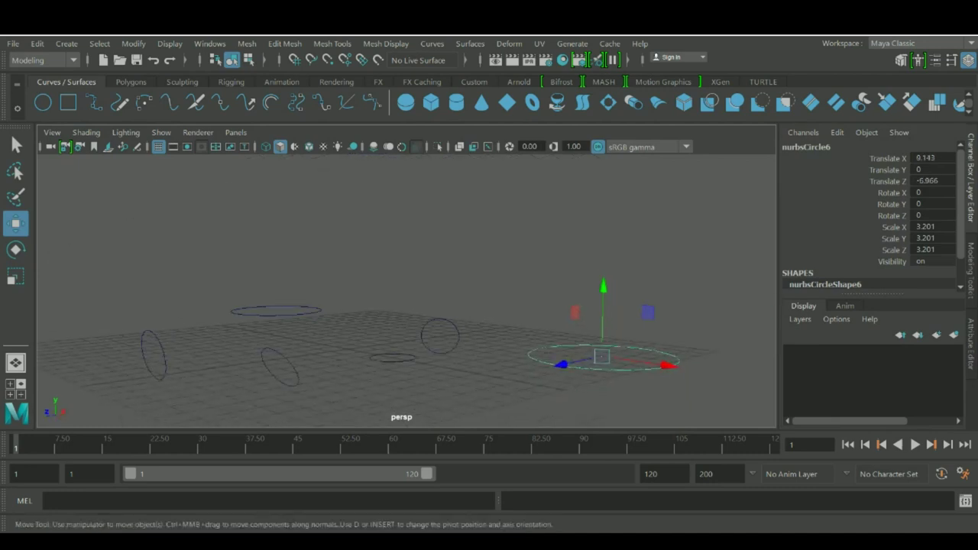
drag(602, 356, 590, 233)
alt+drag(589, 233, 569, 272)
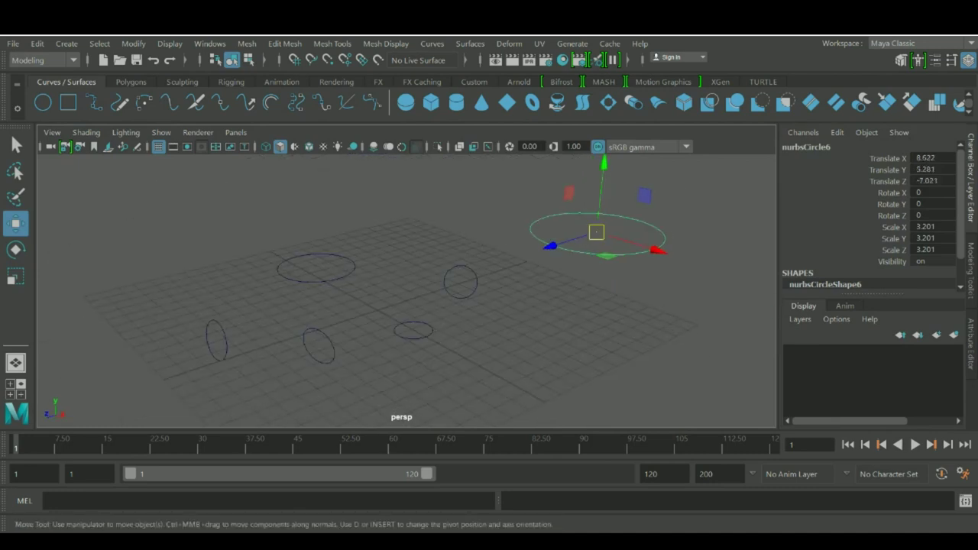
Rotate the sixth circle to about 98.2, -27.3, -51.9 degrees and scale it uniformly to about 1.95.
key(e)
drag(591, 210, 544, 264)
key(r)
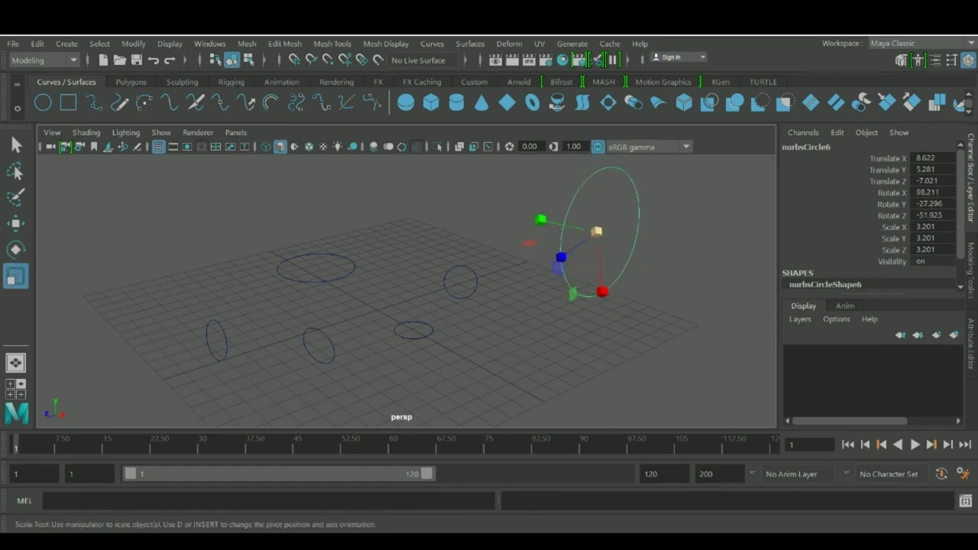
drag(597, 232, 567, 232)
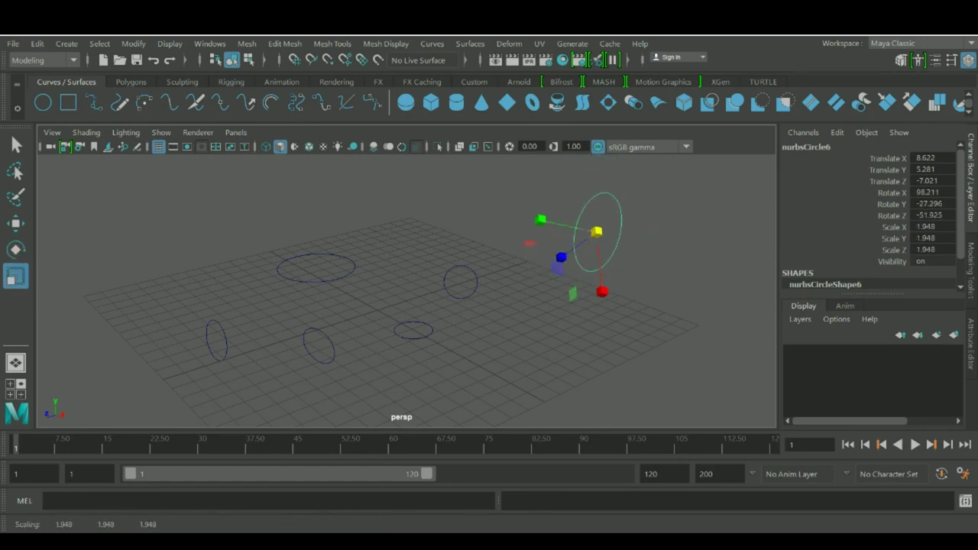
Practise selecting individual circles one after another with the Select tool's marquee.
key(w)
alt+drag(567, 305, 405, 432)
click(521, 312)
drag(495, 427, 496, 426)
key(q)
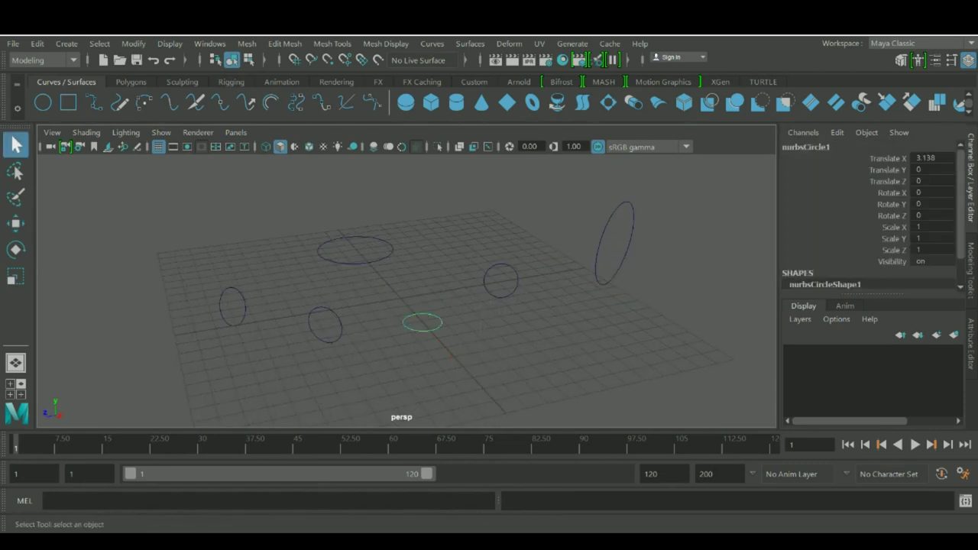
drag(370, 233, 324, 355)
drag(478, 193, 590, 411)
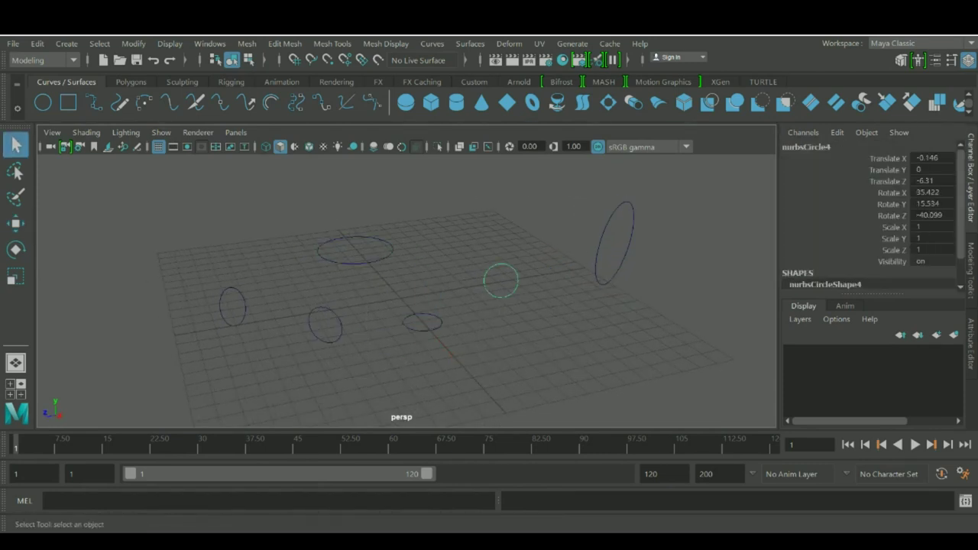
drag(655, 227, 626, 271)
Select the first and second circles together, try moving them, and undo the move.
click(425, 330)
shift+drag(439, 208, 342, 304)
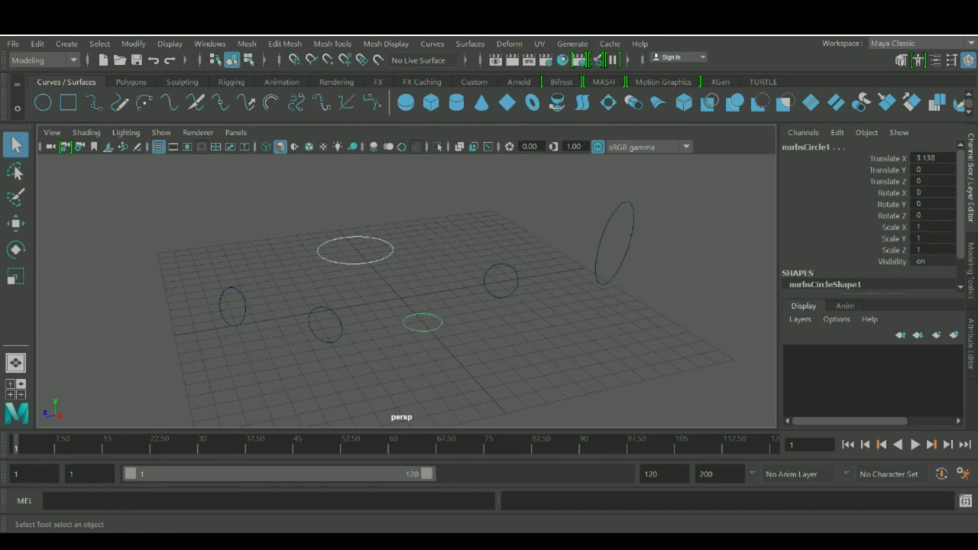
alt+drag(429, 322, 430, 300)
key(w)
key(ctrl+z)
key(q)
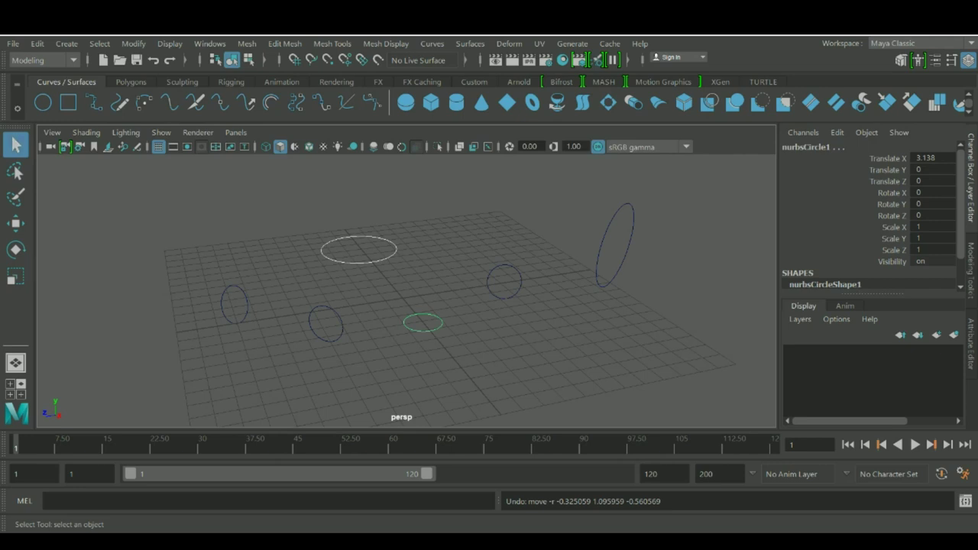
Add the fifth, fourth and third circles to the selection, try moving the group, and undo the move.
drag(360, 310, 360, 342)
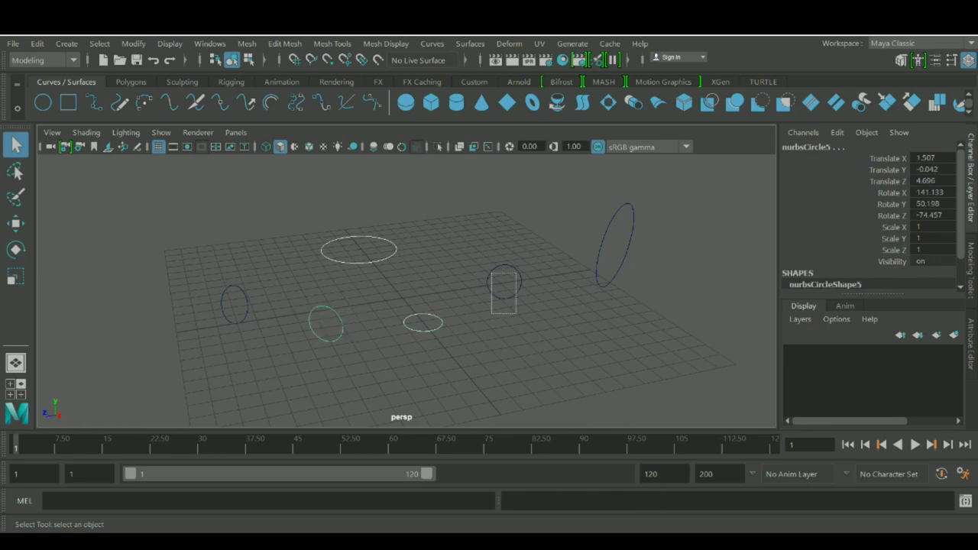
shift+drag(516, 313, 516, 313)
shift+drag(247, 331, 258, 339)
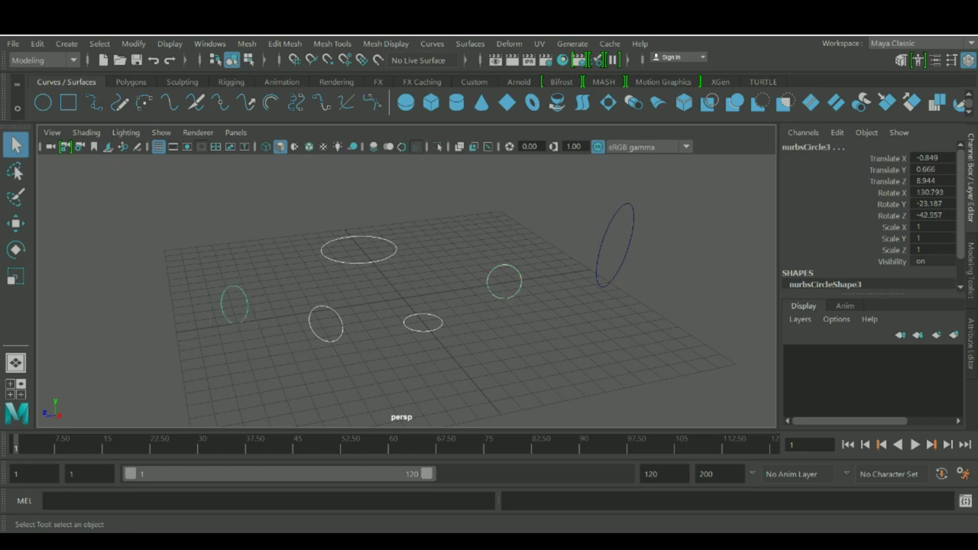
key(w)
drag(234, 305, 185, 258)
key(ctrl+z)
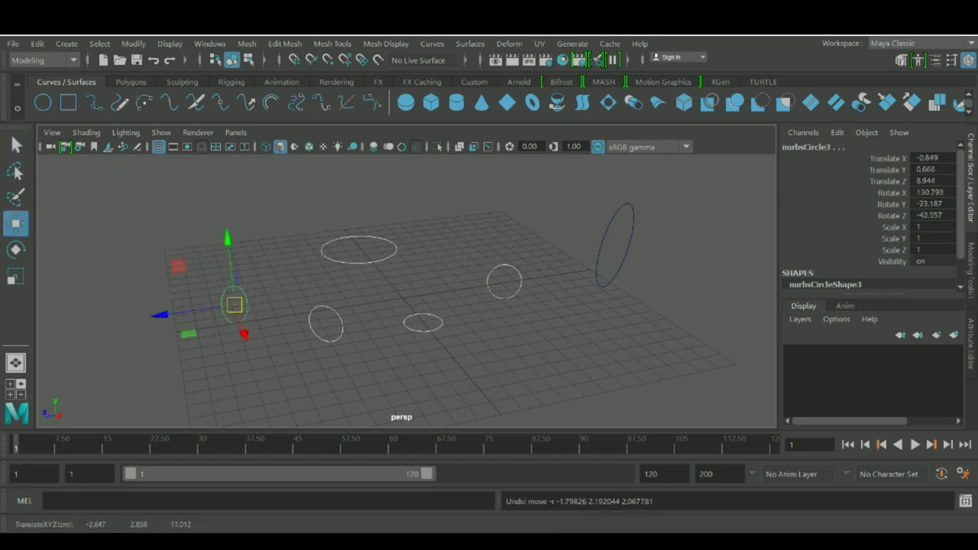
Remove circles from the selection until only the second one is left, and clear the selection.
key(w)
shift+drag(318, 316, 341, 380)
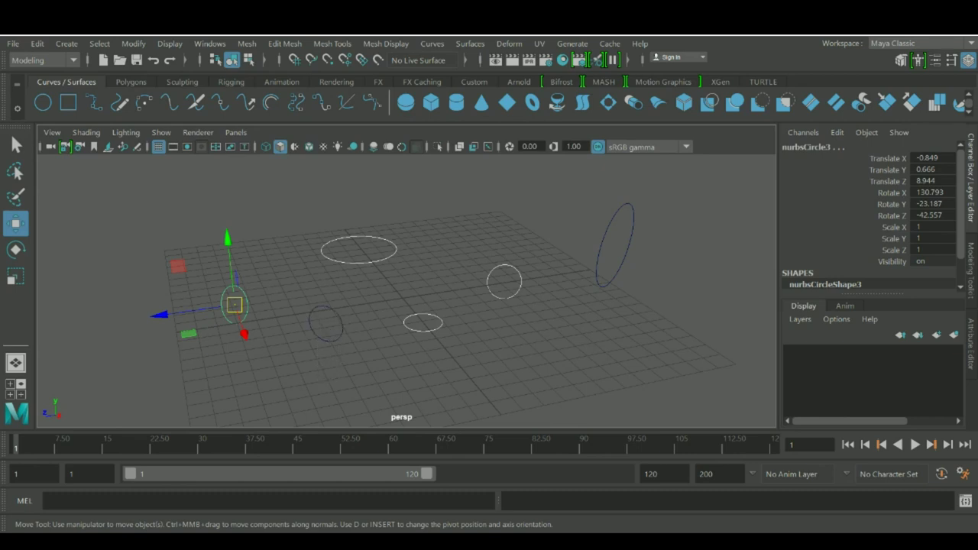
shift+drag(279, 361, 197, 283)
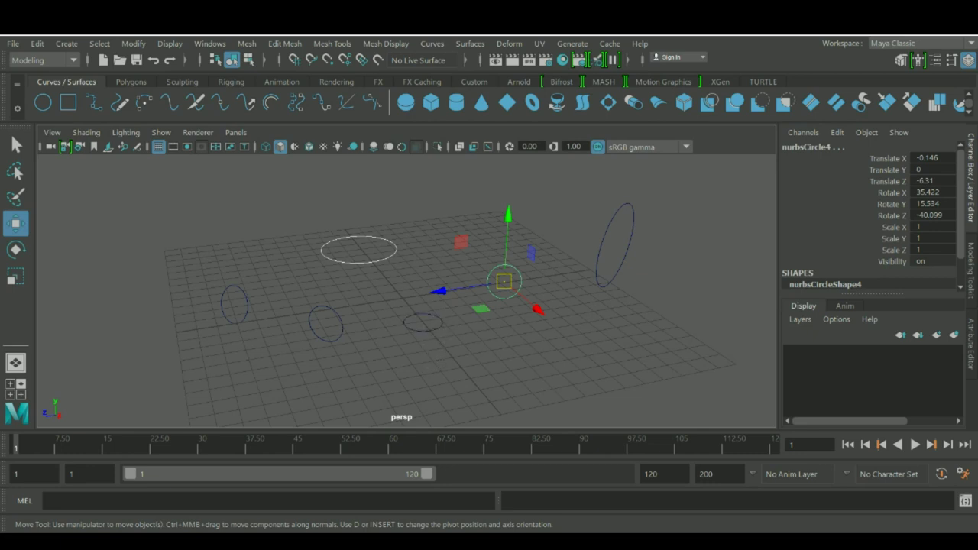
shift+drag(508, 287, 506, 284)
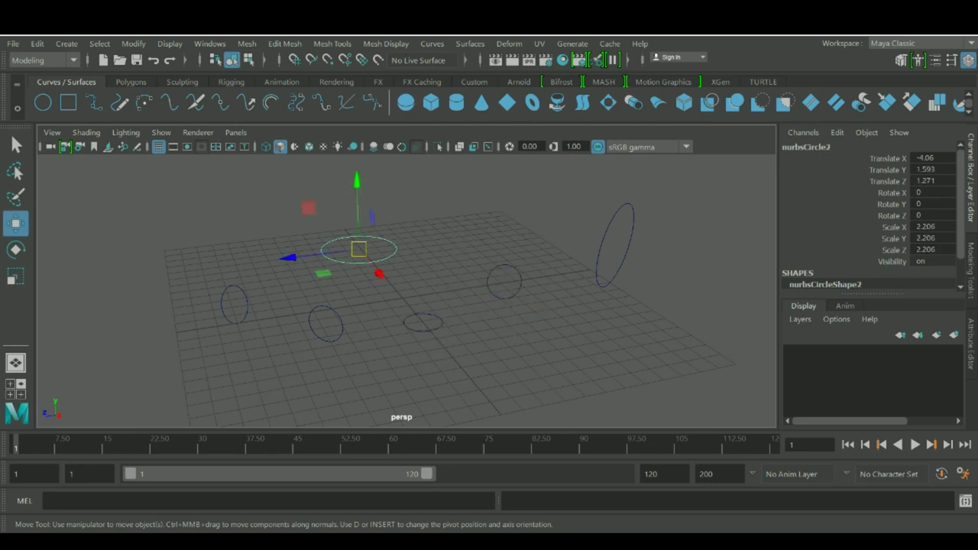
click(472, 243)
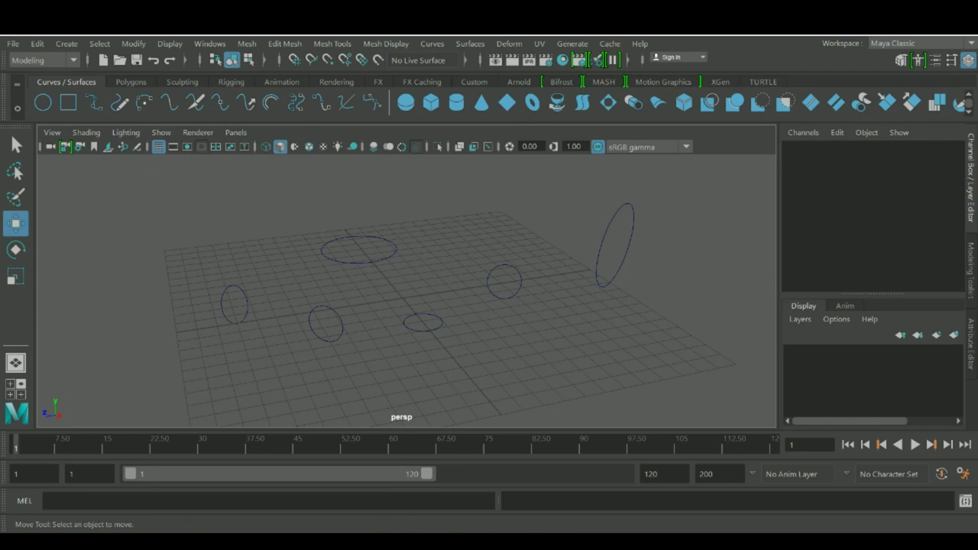
Marquee-select the second circle and add the fourth and sixth circles to the selection.
drag(477, 223, 773, 425)
scroll(340, 285, down, 2)
drag(300, 228, 373, 342)
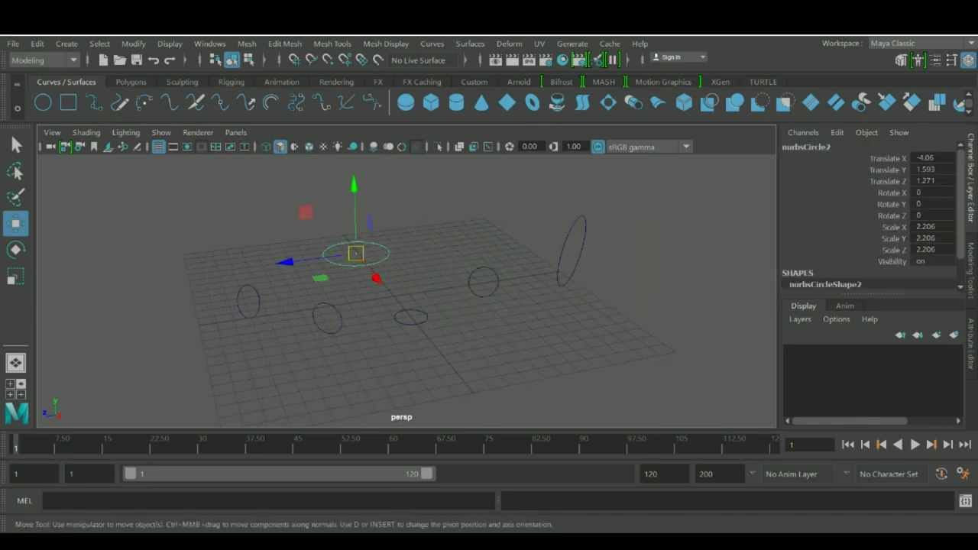
shift+drag(467, 216, 544, 372)
shift+click(567, 250)
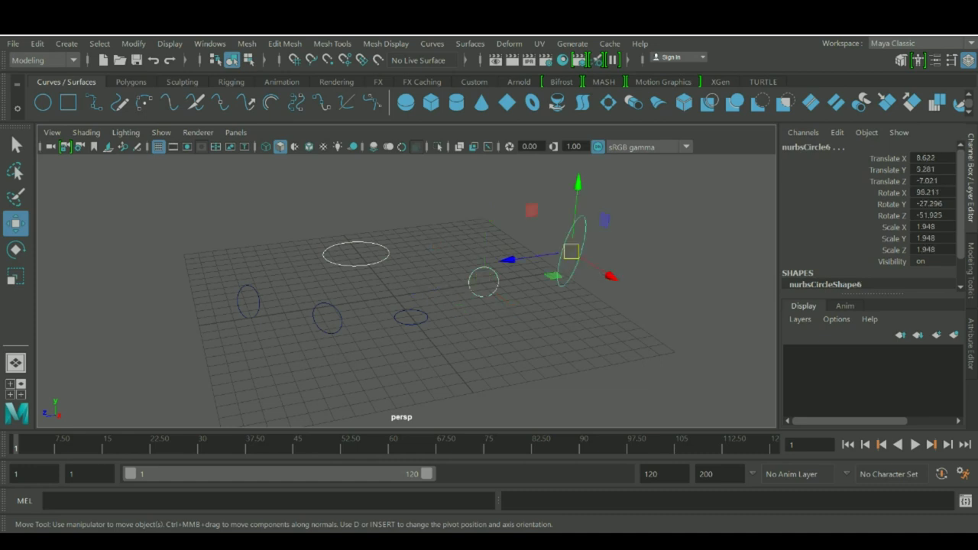
Toggle the first circle in the selection, try moving the selected circles, and undo the move.
shift+click(411, 320)
shift+drag(398, 293, 429, 362)
drag(571, 252, 544, 289)
key(ctrl+z)
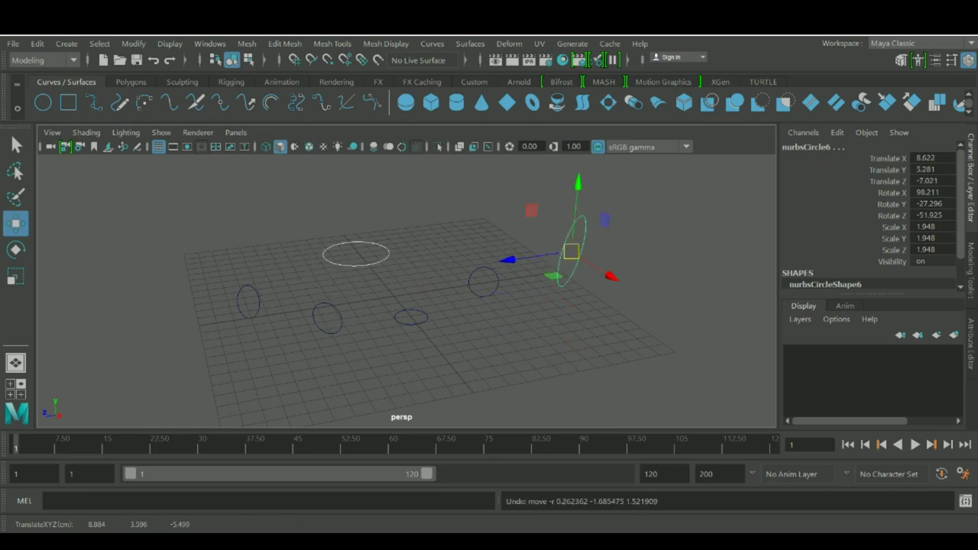
Add the first and fifth circles to the selection and remove the sixth, keeping the second circle selected.
drag(401, 292, 428, 347)
click(412, 318)
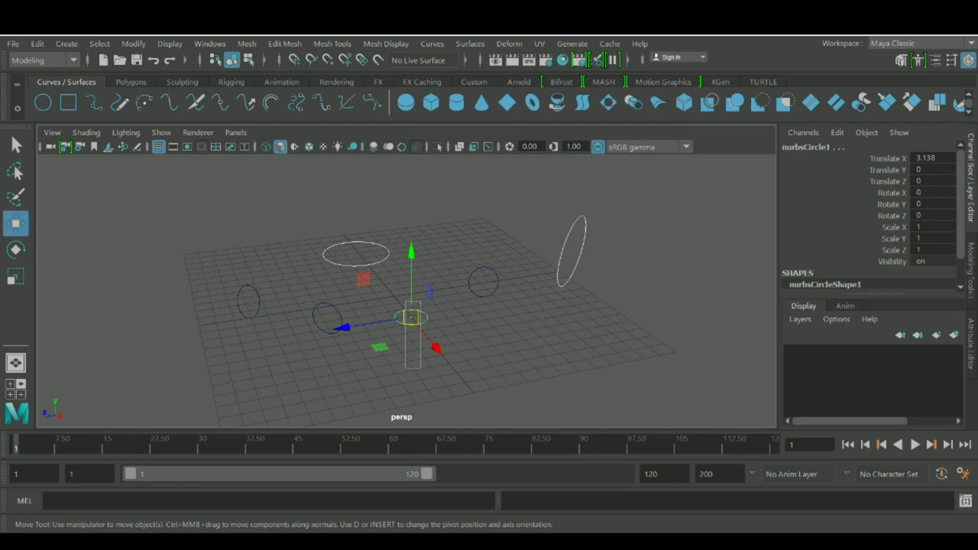
shift+drag(405, 369, 405, 369)
shift+drag(668, 222, 555, 244)
shift+drag(409, 204, 329, 294)
drag(402, 226, 333, 321)
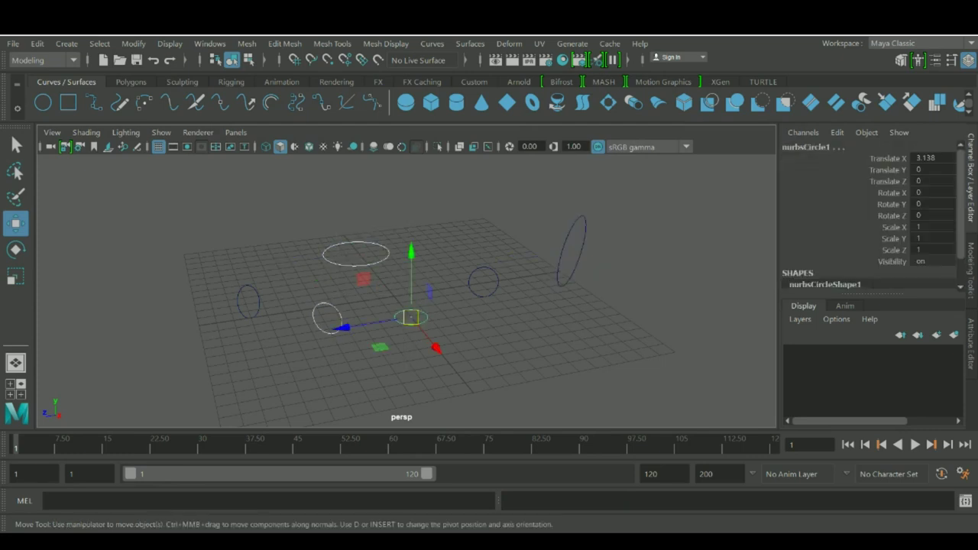
Try moving the selected first, second and fifth circles together, undo the move, and return to the Select tool.
drag(411, 317, 372, 339)
key(ctrl+z)
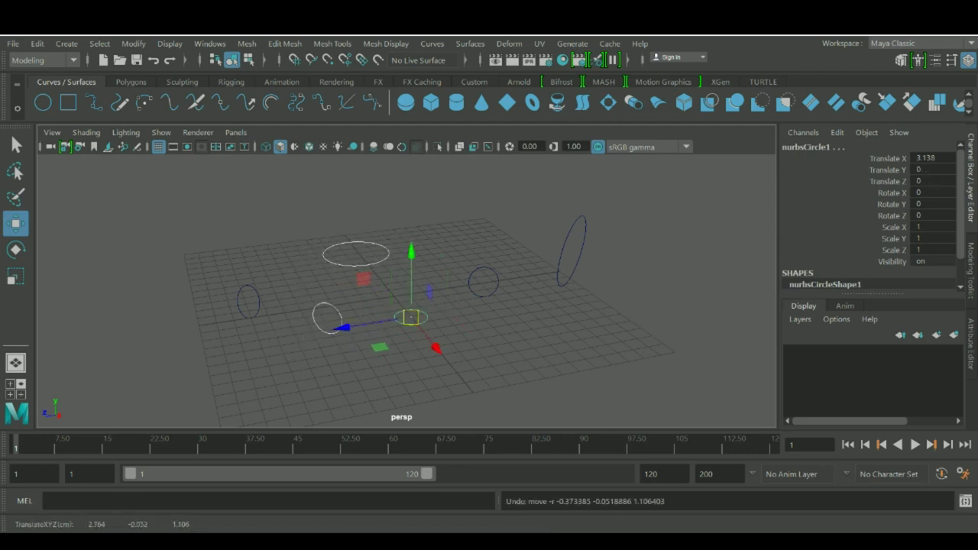
alt+middle_drag(372, 338, 363, 307)
key(q)
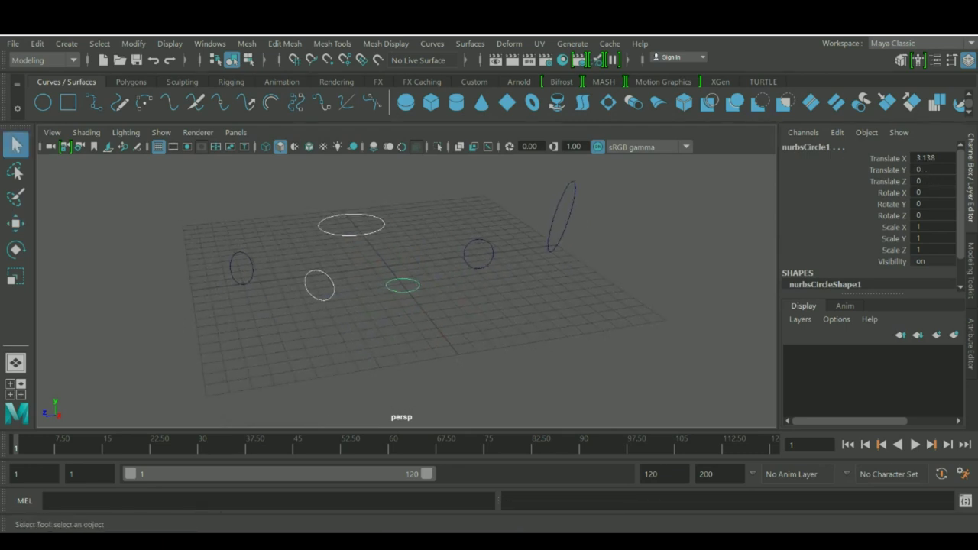
alt+drag(363, 307, 378, 307)
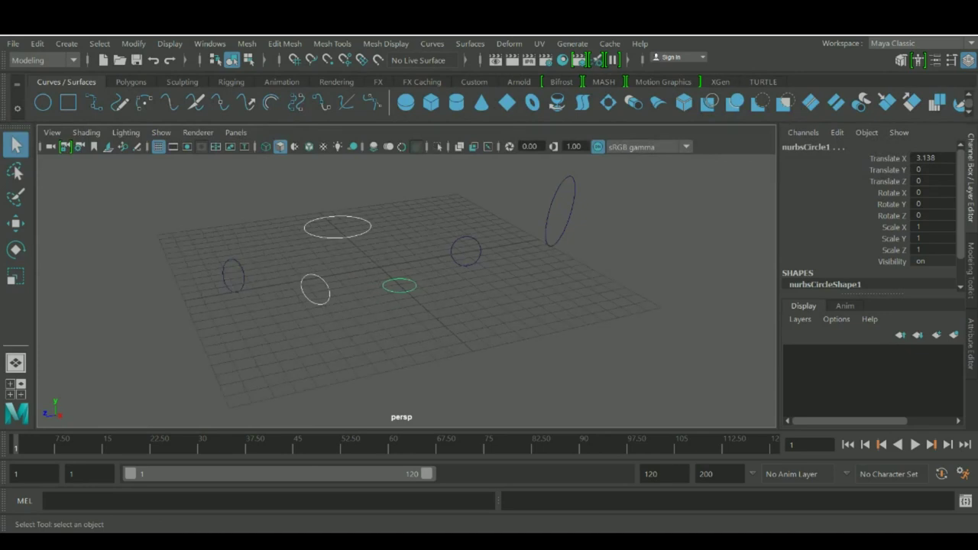
alt+middle_drag(378, 307, 392, 321)
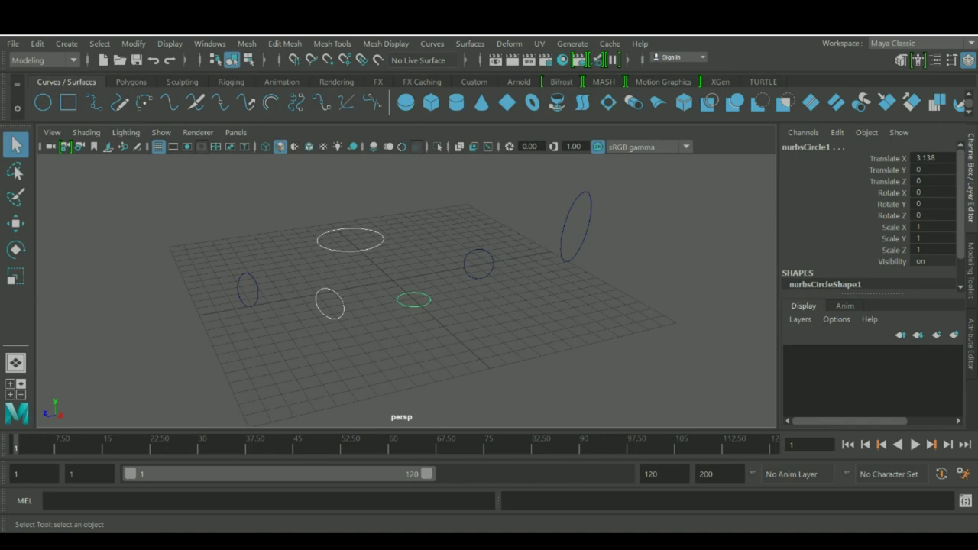
alt+drag(392, 322, 447, 339)
alt+middle_drag(447, 339, 434, 341)
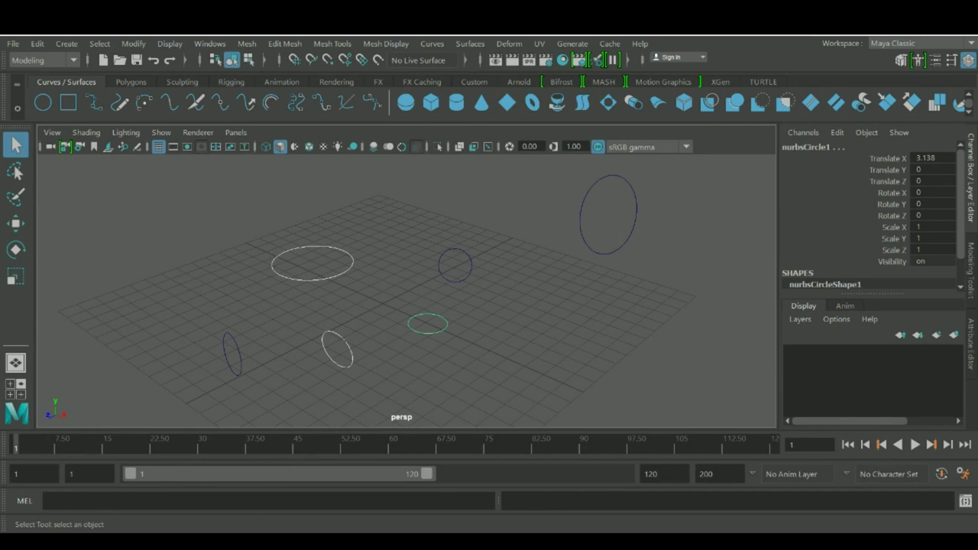
scroll(406, 298, down, 3)
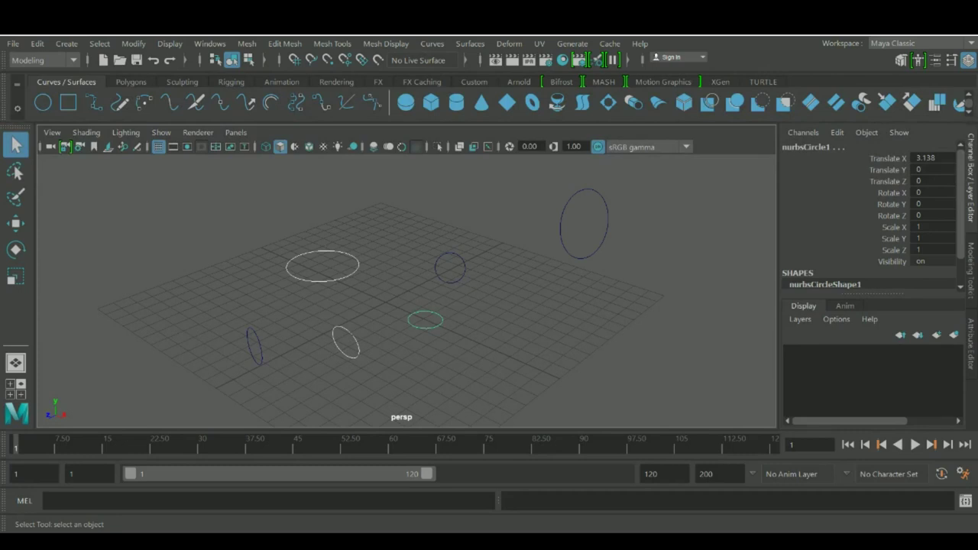
alt+drag(406, 298, 340, 304)
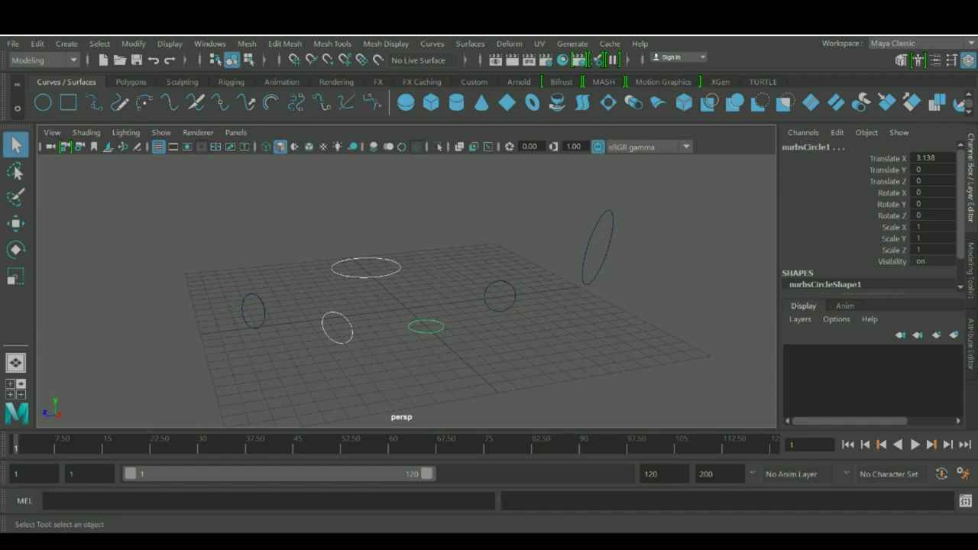
alt+drag(340, 305, 337, 333)
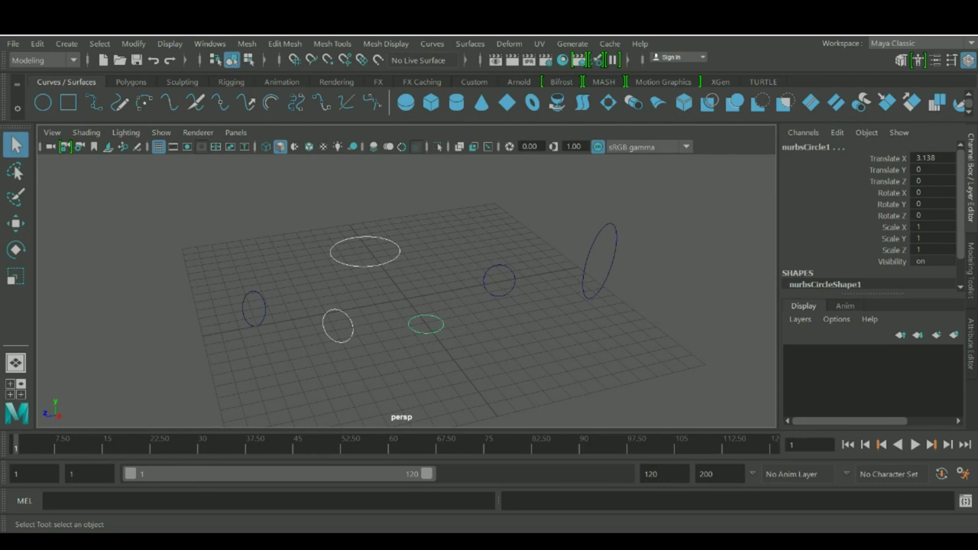
alt+middle_drag(337, 333, 337, 334)
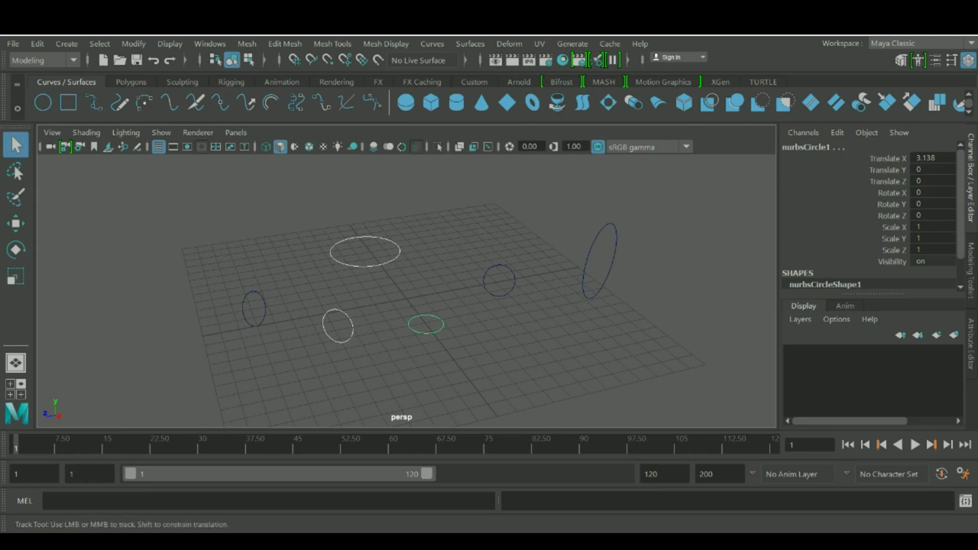
Practise panning, zooming and orbiting the perspective view to examine the six circles from different angles and distances.
alt+middle_drag(426, 324, 396, 301)
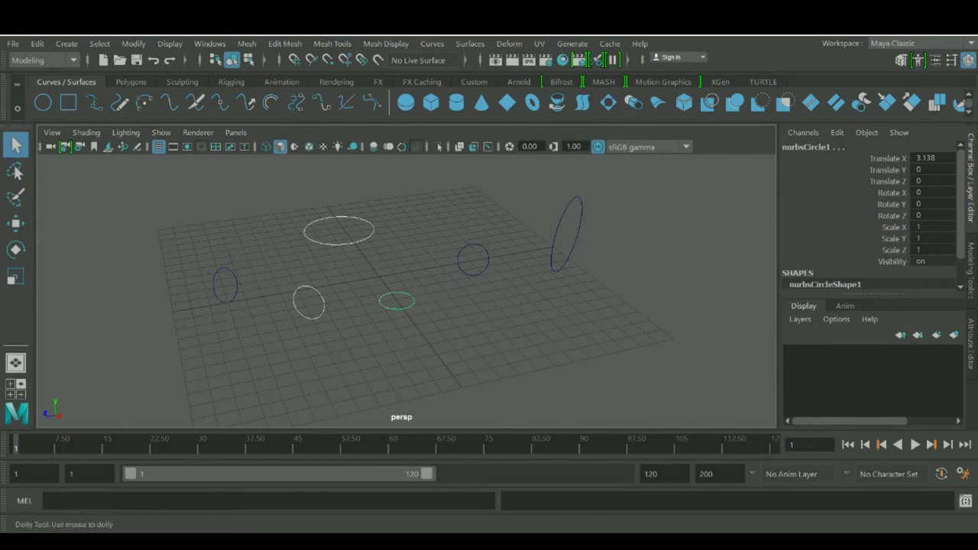
alt+right_drag(406, 291, 493, 290)
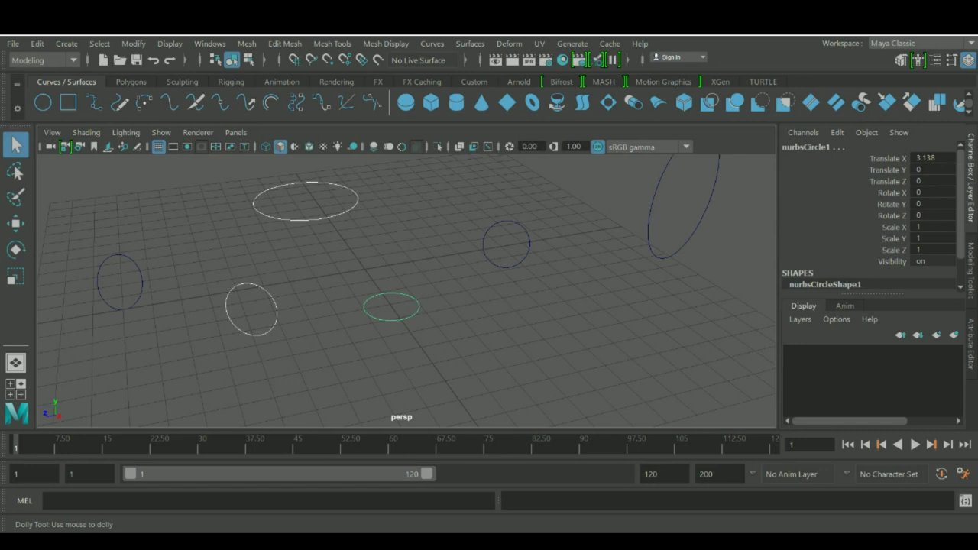
alt+right_drag(406, 291, 448, 291)
scroll(407, 283, down, 5)
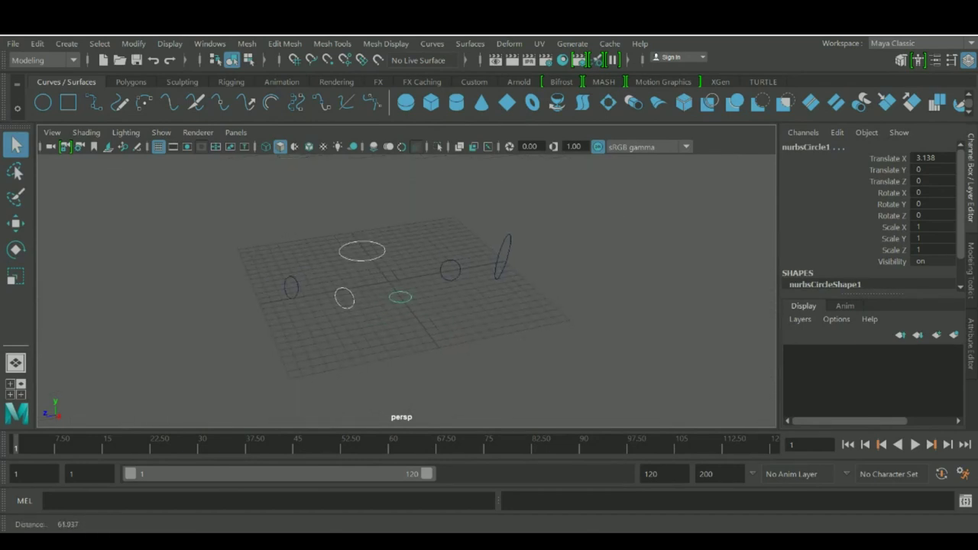
alt+drag(407, 283, 407, 218)
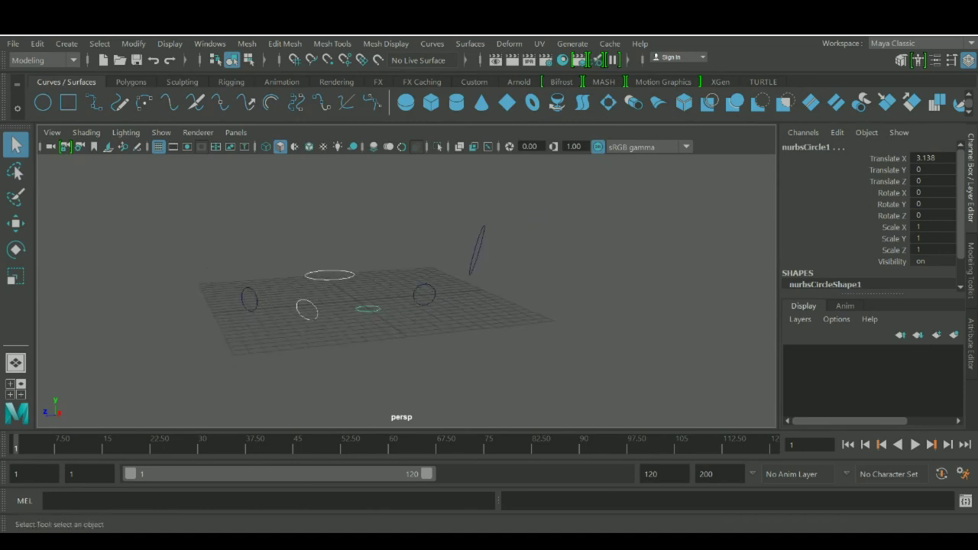
alt+drag(407, 283, 382, 344)
scroll(407, 291, up, 8)
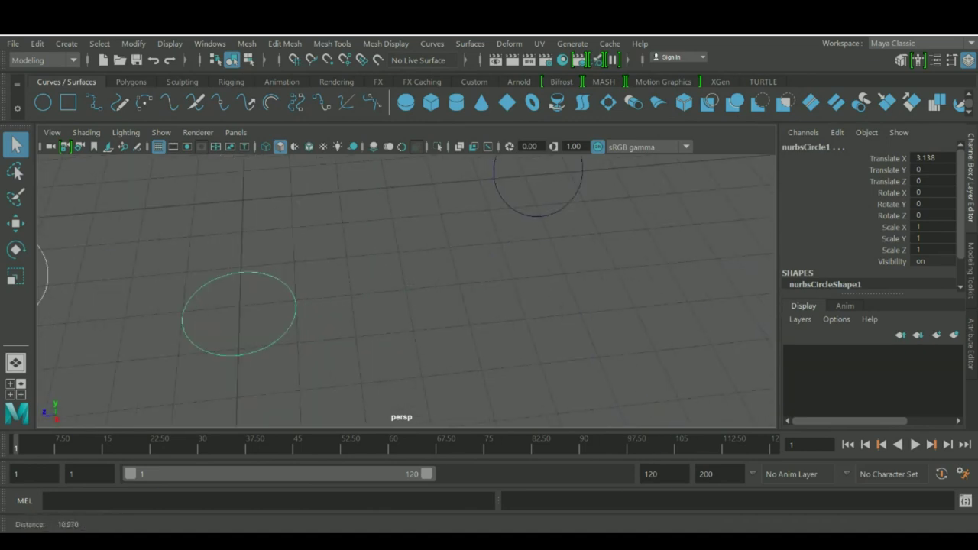
scroll(407, 291, down, 4)
alt+drag(406, 291, 436, 199)
scroll(406, 291, down, 4)
alt+drag(406, 252, 474, 291)
scroll(407, 292, down, 4)
alt+middle_drag(458, 298, 409, 287)
alt+drag(409, 287, 367, 298)
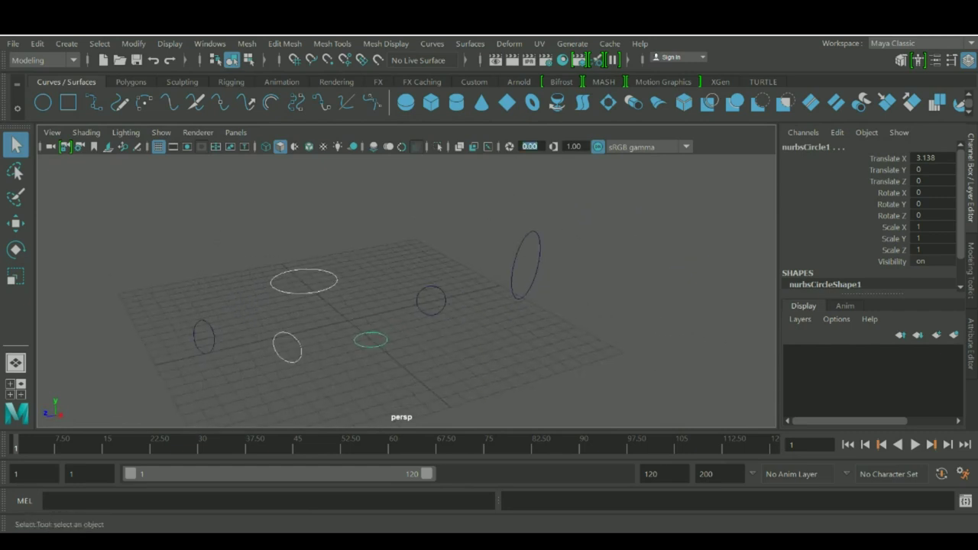
Marquee-select the small upright circle nearest the tall one and examine it from several angles.
click(506, 269)
alt+middle_drag(420, 298, 506, 252)
alt+drag(458, 275, 483, 279)
drag(465, 249, 531, 315)
alt+drag(489, 298, 550, 290)
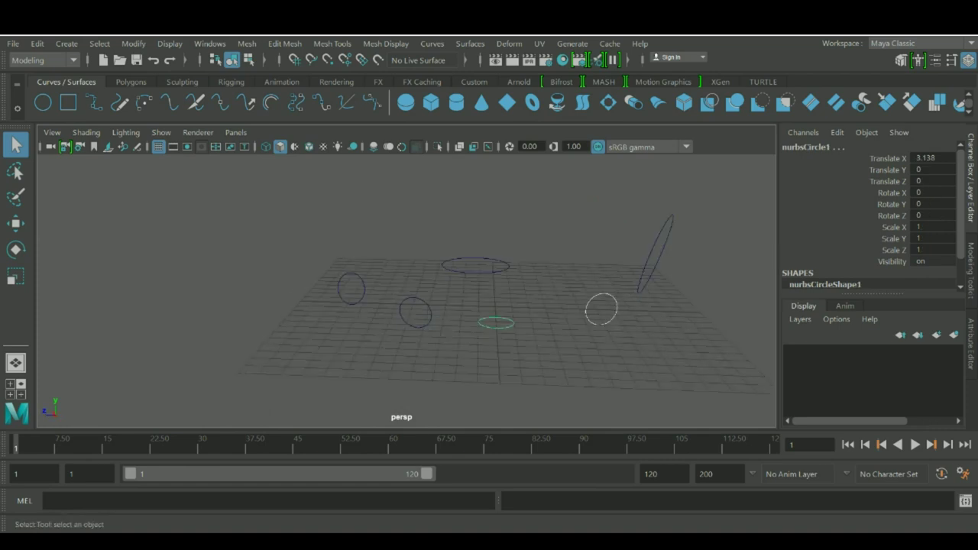
alt+right_drag(489, 291, 566, 290)
alt+middle_drag(535, 298, 309, 266)
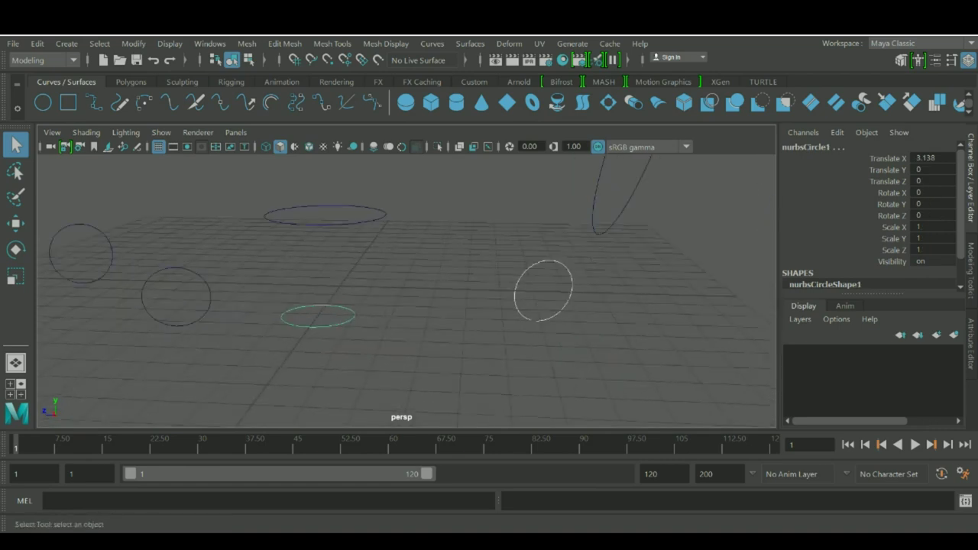
scroll(407, 291, down, 5)
alt+drag(489, 290, 451, 324)
alt+drag(397, 291, 466, 295)
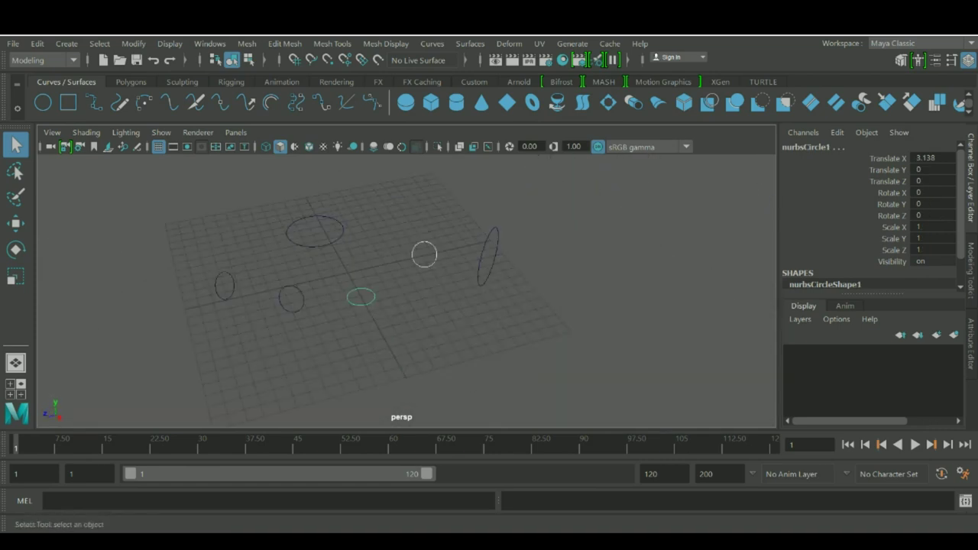
Marquee-select all the circles on the grid and delete them.
alt+middle_drag(360, 298, 398, 317)
mouse_move(397, 305)
alt+mouse_down()
mouse_move(566, 295)
mouse_move(409, 252)
mouse_move(405, 302)
alt+mouse_up()
drag(244, 229, 555, 427)
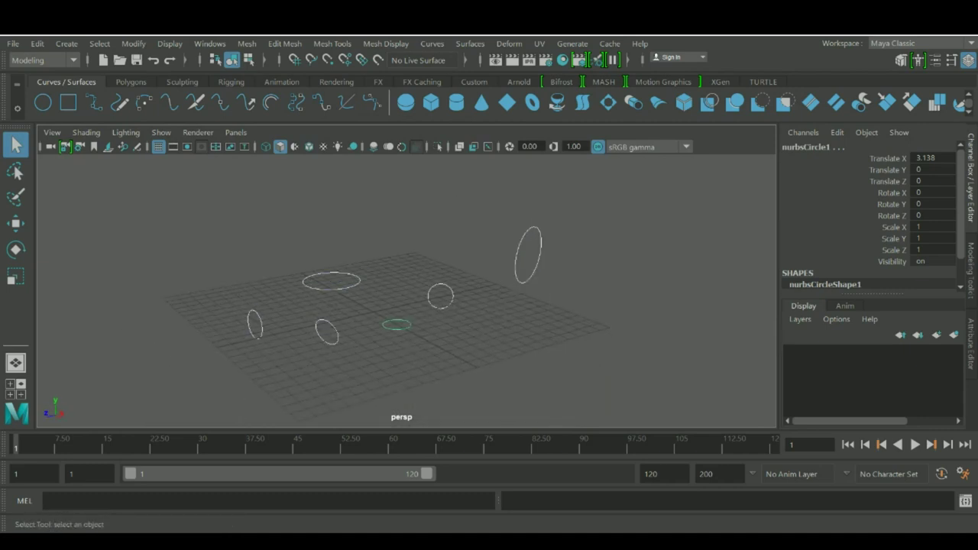
key(Delete)
Create a new NURBS circle at the centre of the empty grid.
alt+drag(417, 291, 359, 325)
alt+right_drag(359, 306, 420, 306)
alt+drag(405, 306, 436, 294)
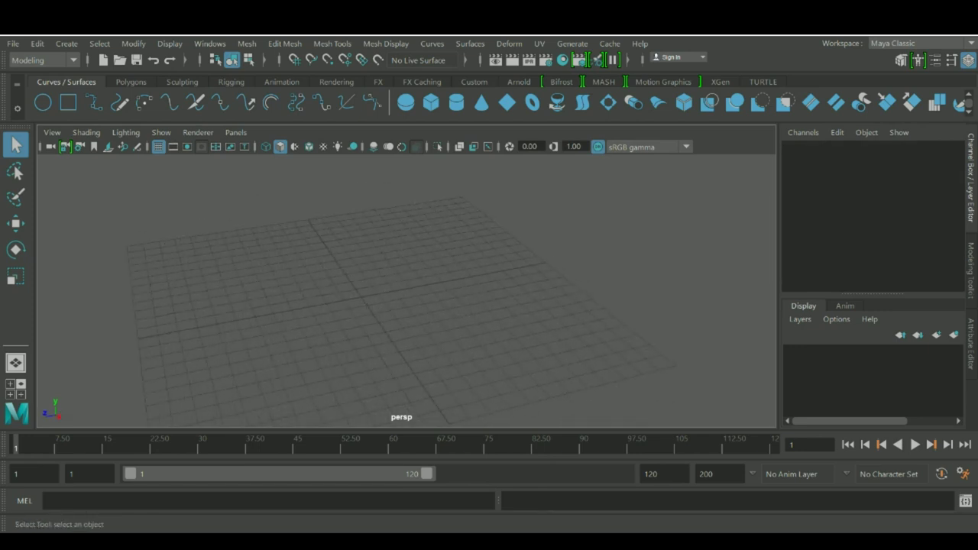
click(43, 102)
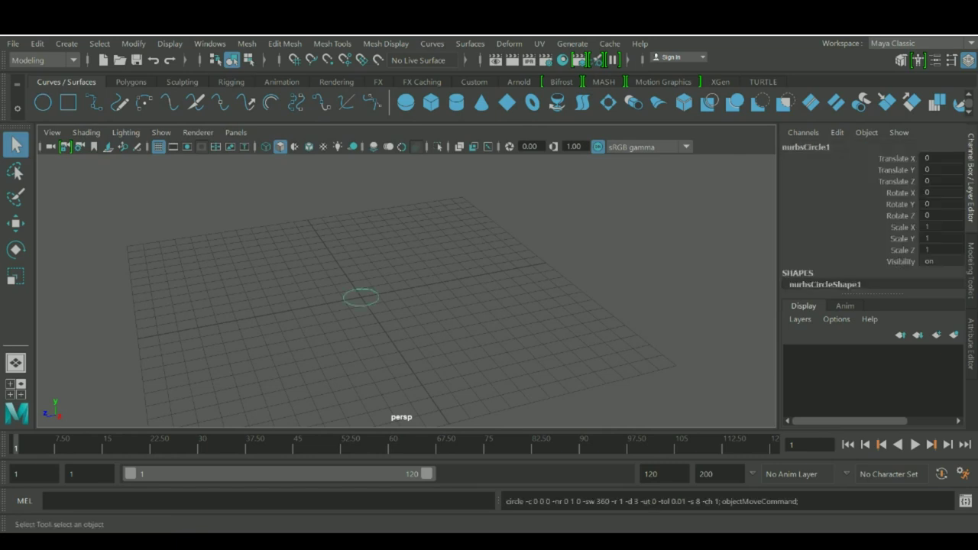
alt+drag(405, 302, 438, 294)
Try moving and uniformly scaling the new circle, undoing each transformation.
key(w)
drag(349, 307, 338, 246)
key(ctrl+z)
key(r)
drag(349, 306, 386, 306)
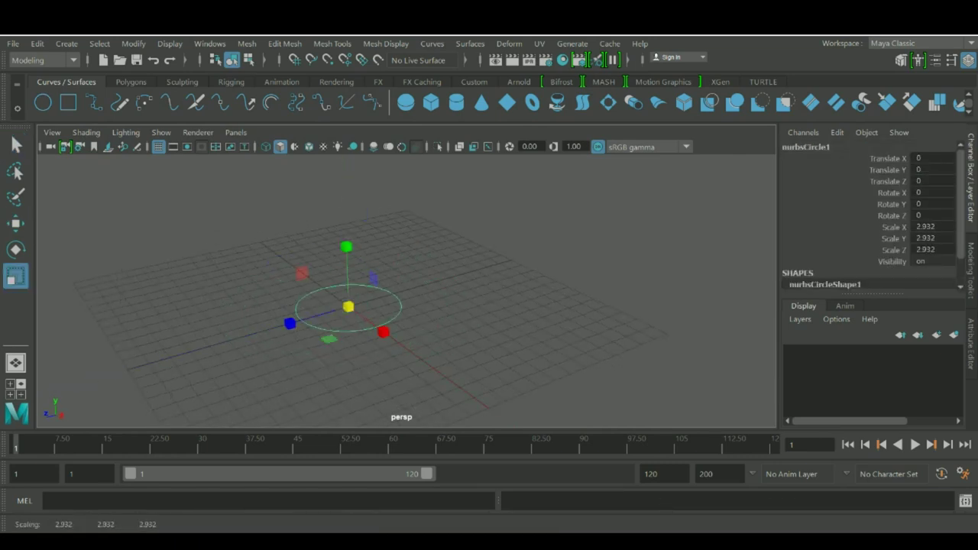
key(ctrl+z)
key(w)
drag(330, 339, 555, 319)
key(ctrl+z)
Transform the circle to about X 7.1, Z -5 with a uniform scale of about 3.2 and rotations of about 64, -38 and -44 degrees.
drag(329, 338, 497, 368)
key(r)
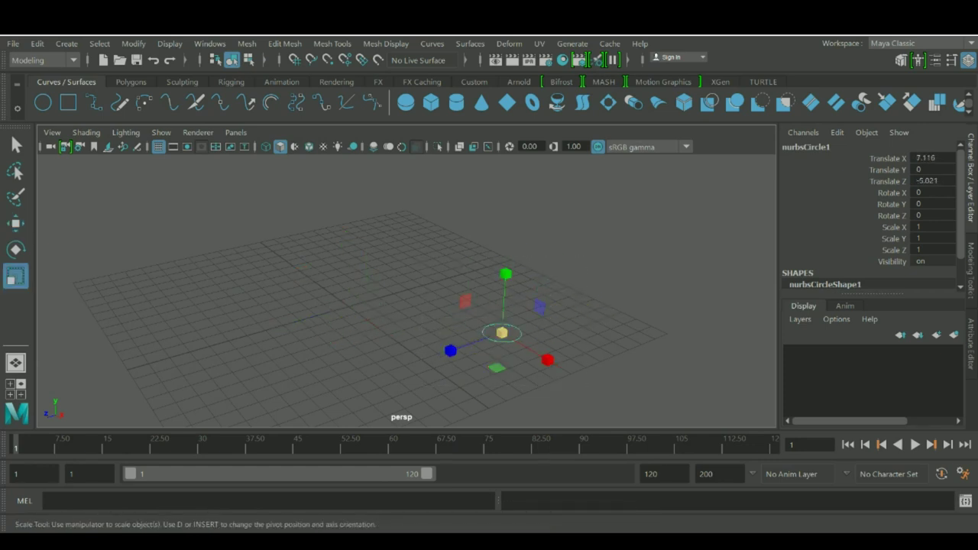
drag(501, 333, 374, 321)
key(e)
key(q)
Orbit, pan and zoom around the enlarged, tilted circle to examine it from several sides.
scroll(382, 283, up, 3)
scroll(374, 321, down, 2)
alt+drag(398, 283, 336, 363)
alt+middle_drag(382, 321, 298, 312)
mouse_move(298, 311)
alt+right_down()
mouse_move(367, 310)
mouse_move(282, 313)
alt+right_up()
alt+middle_drag(329, 294, 332, 290)
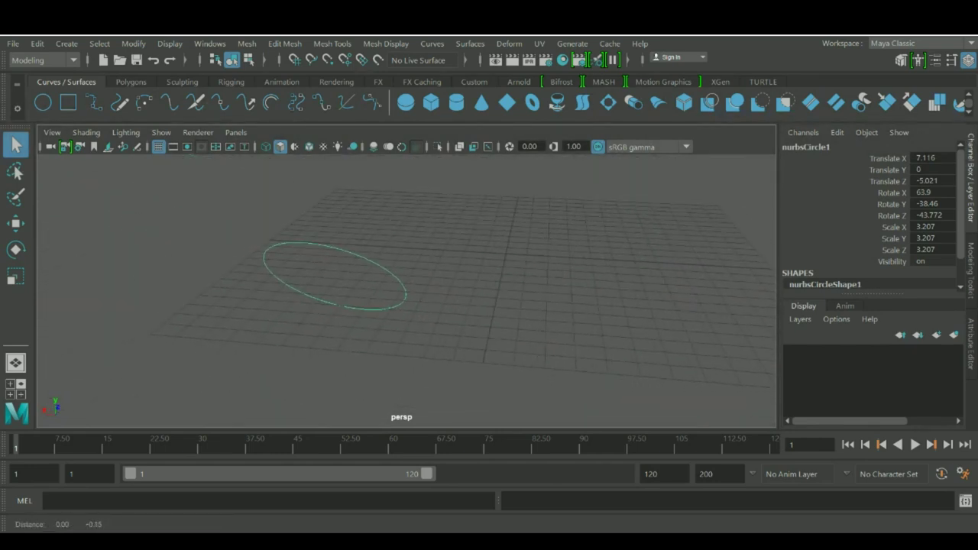
alt+drag(332, 291, 489, 279)
alt+middle_drag(489, 279, 438, 281)
alt+drag(405, 279, 463, 291)
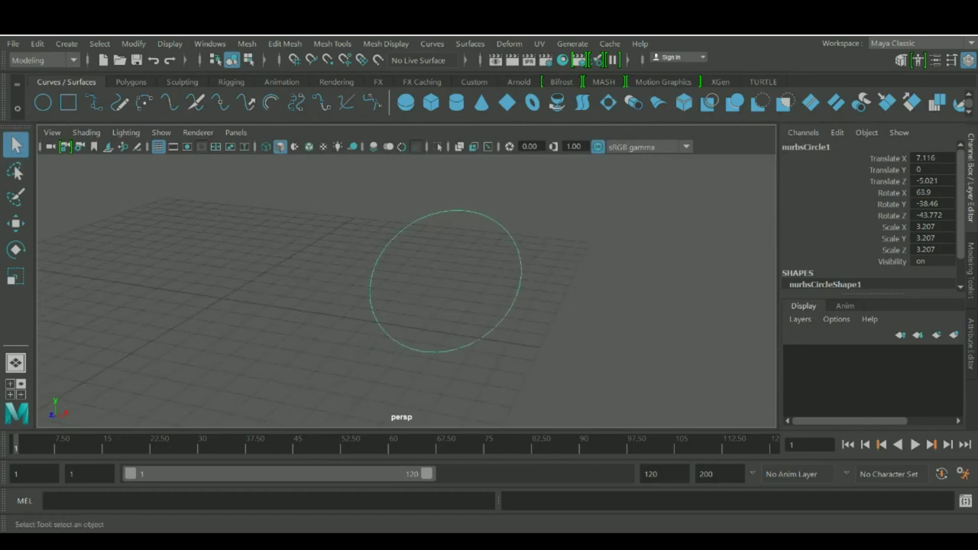
alt+middle_drag(462, 291, 361, 281)
alt+drag(361, 281, 447, 306)
alt+right_drag(447, 305, 390, 302)
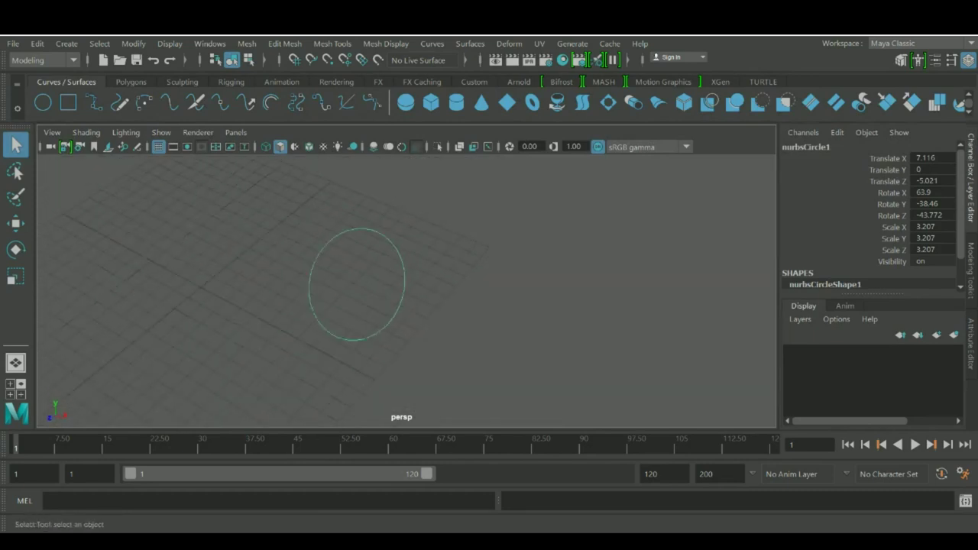
alt+drag(367, 284, 385, 286)
alt+middle_drag(386, 285, 462, 282)
alt+drag(463, 282, 488, 264)
mouse_move(488, 263)
alt+right_down()
mouse_move(417, 267)
mouse_move(486, 268)
alt+right_up()
alt+drag(486, 268, 511, 263)
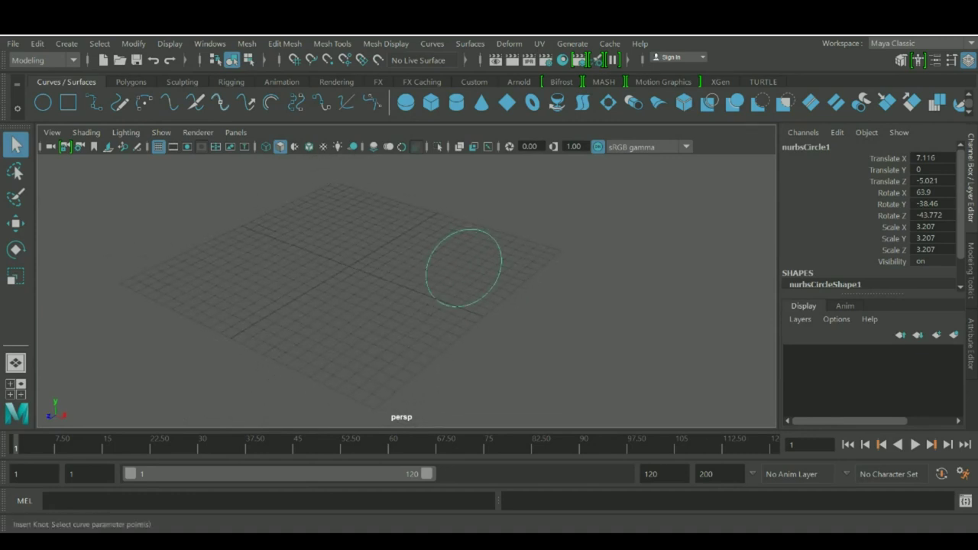
Show the Polygons tool set and delete the tilted circle.
click(131, 81)
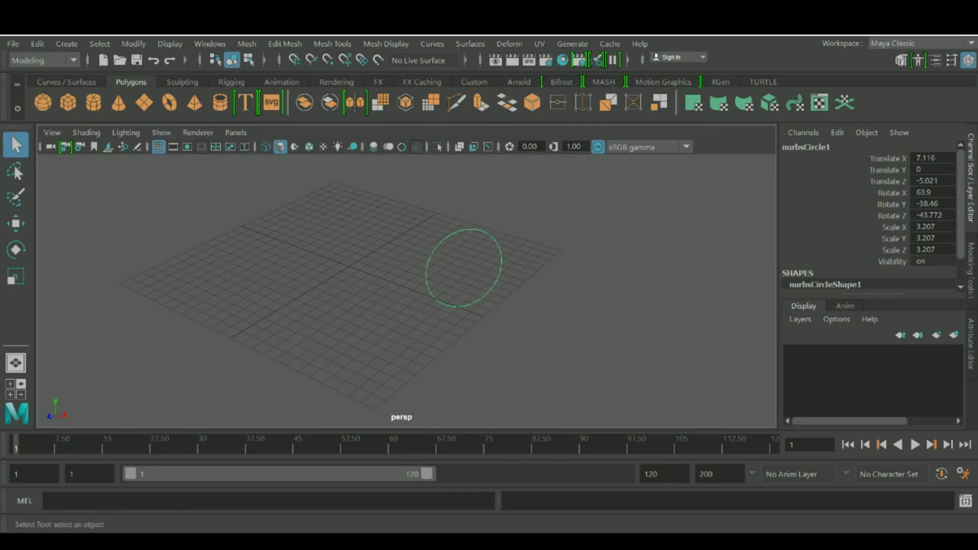
alt+drag(490, 267, 514, 249)
alt+middle_drag(489, 268, 505, 271)
key(Delete)
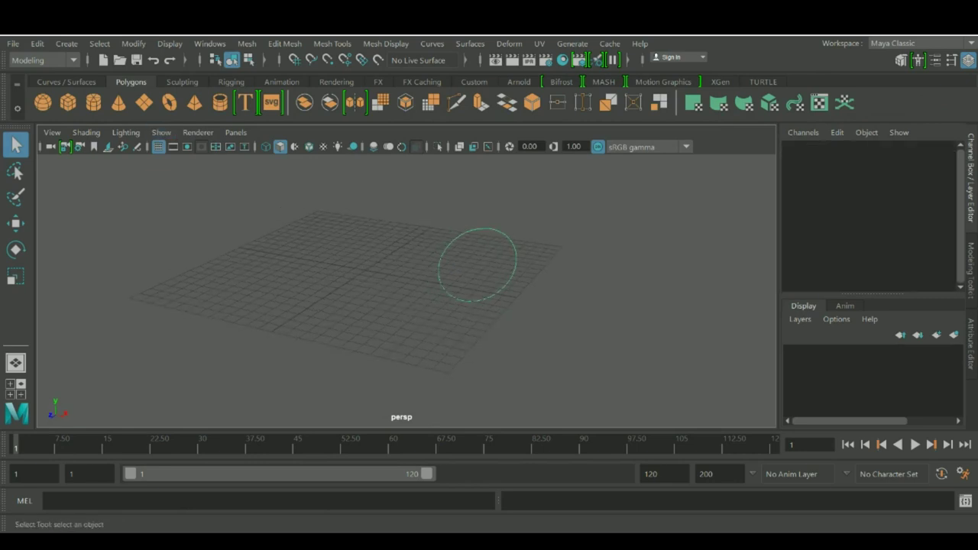
Compare the Curves / Surfaces tool set with the Polygons tool set, ending on Polygons.
click(67, 82)
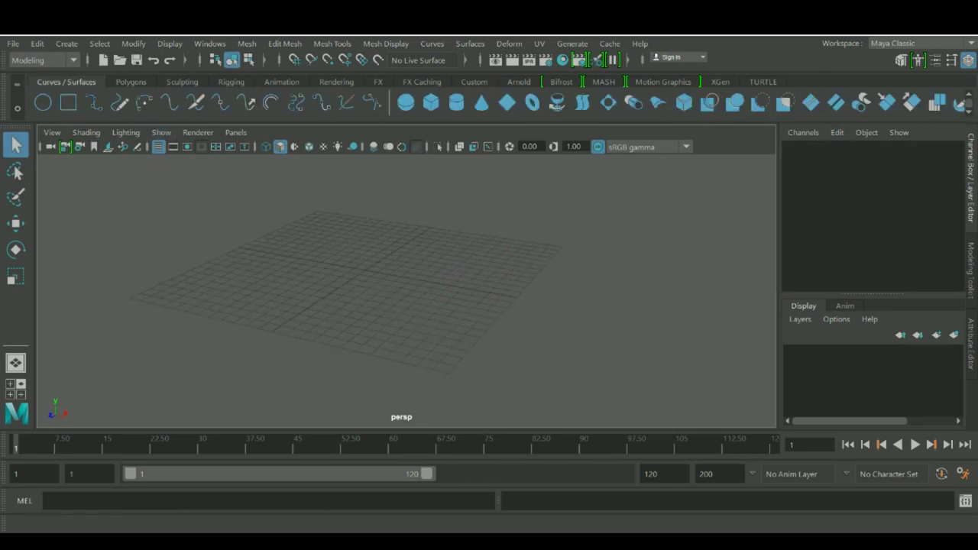
click(131, 82)
click(67, 82)
click(131, 82)
click(66, 81)
click(131, 82)
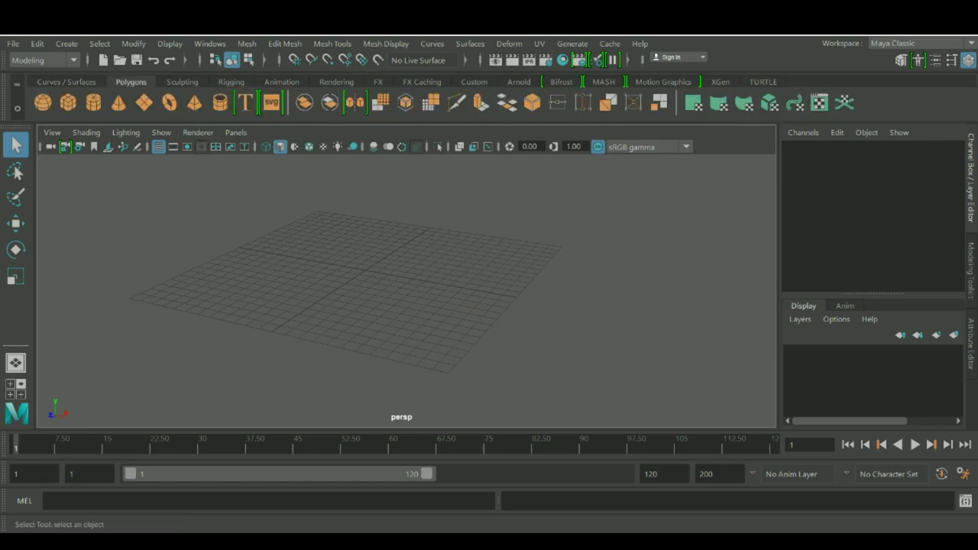
Create a polygon sphere at the centre of the grid and frame it in the view.
alt+middle_drag(366, 271, 383, 270)
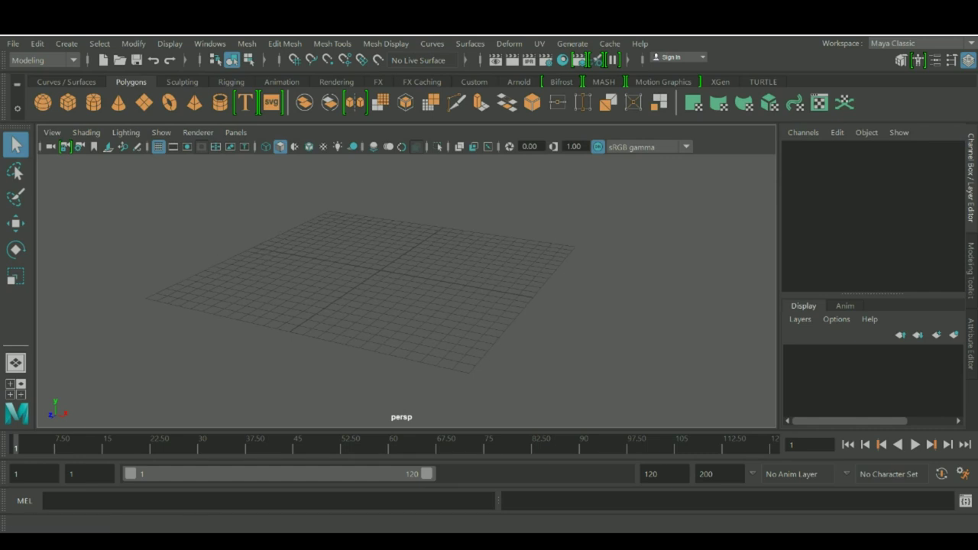
click(43, 102)
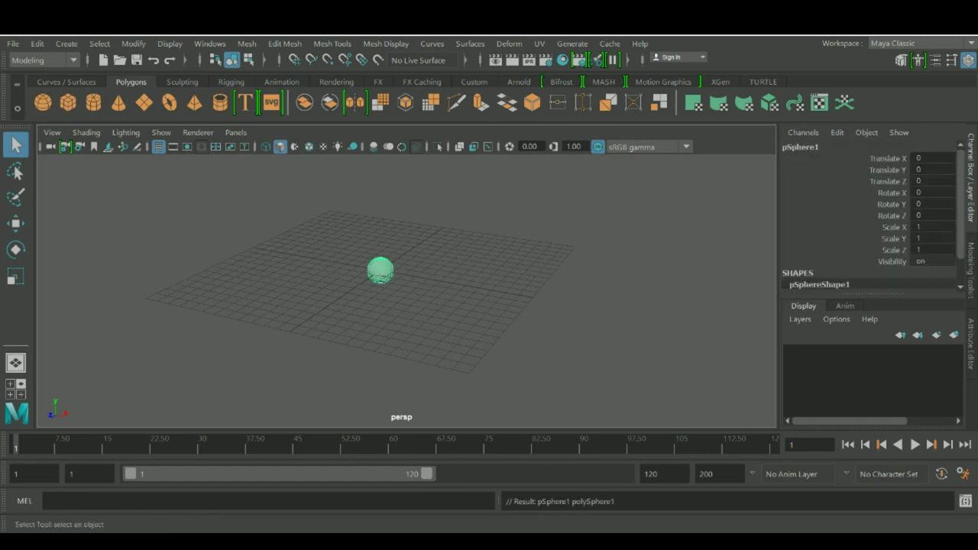
key(f)
scroll(406, 290, down, 2)
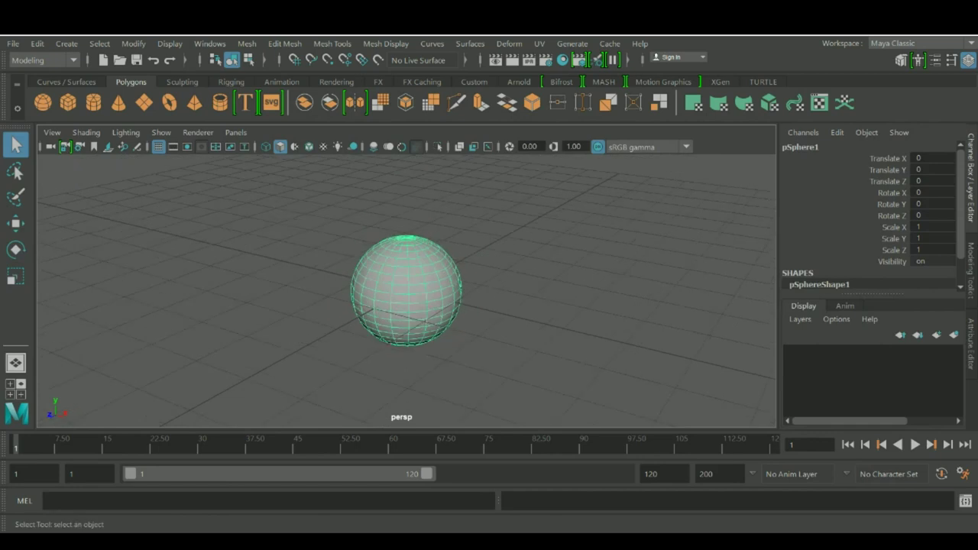
Practise zooming away from the selected sphere and framing it in the view again.
scroll(406, 291, up, 4)
scroll(406, 290, down, 10)
scroll(406, 291, down, 5)
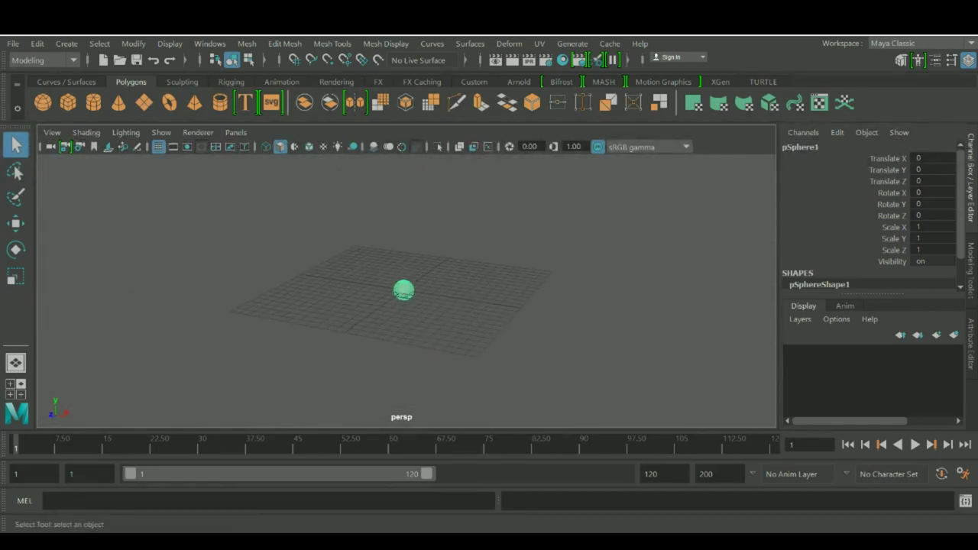
key(f)
scroll(406, 290, down, 10)
key(f)
scroll(406, 290, down, 8)
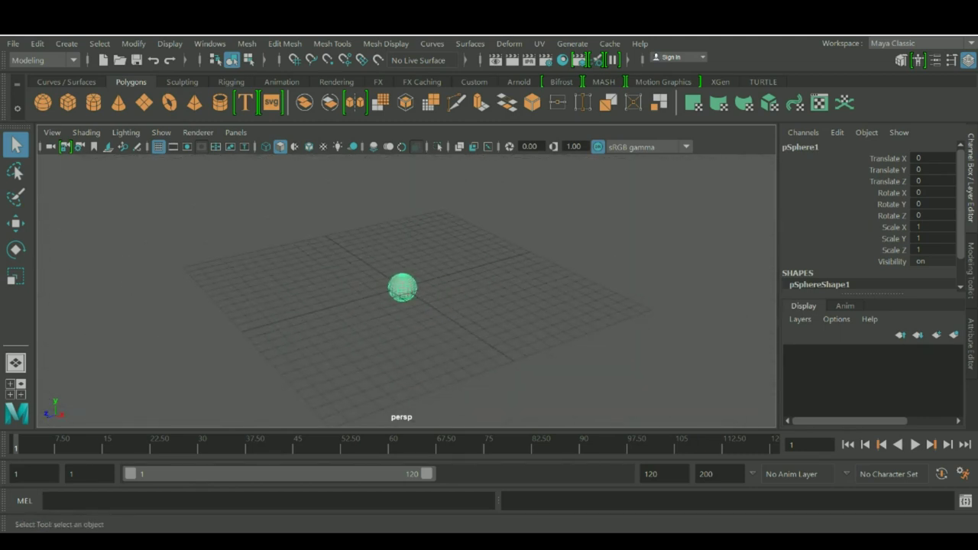
key(f)
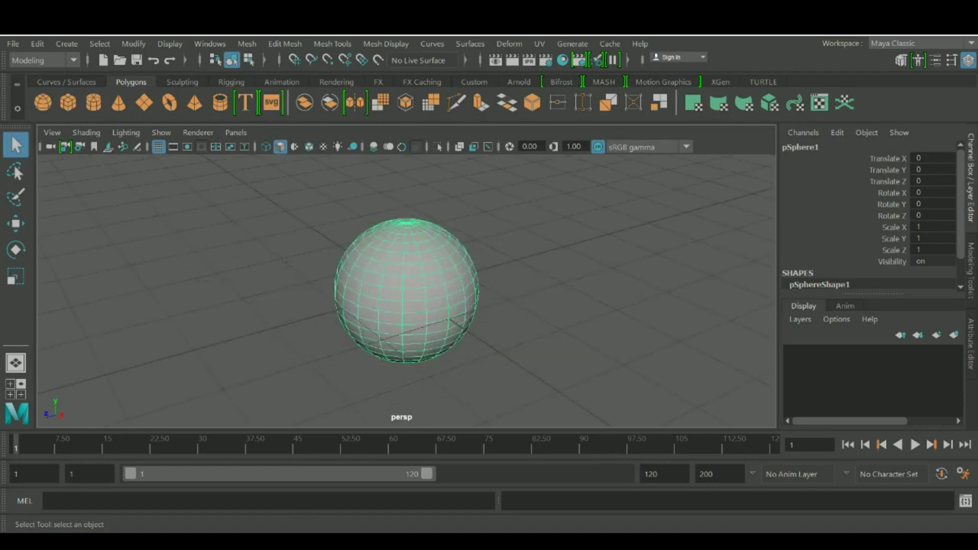
scroll(406, 290, down, 10)
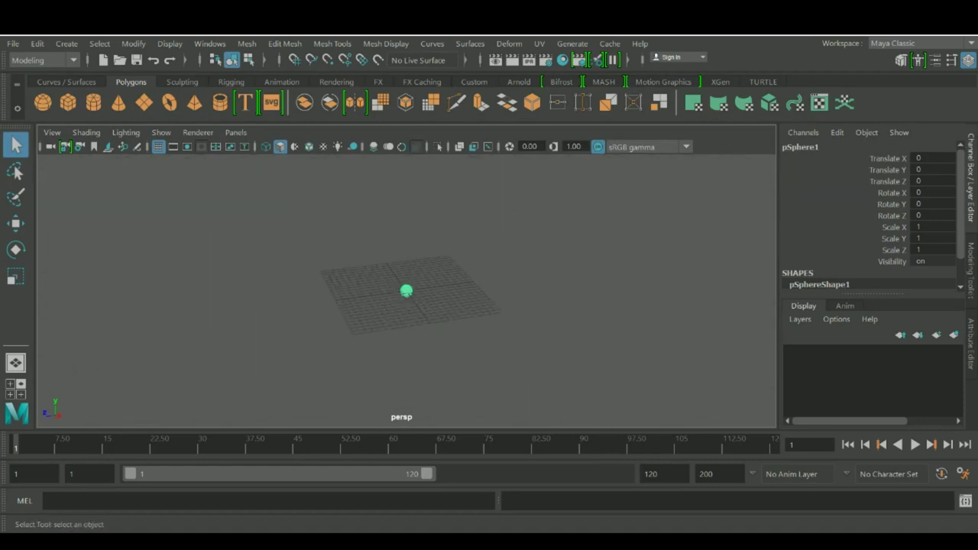
scroll(406, 290, up, 2)
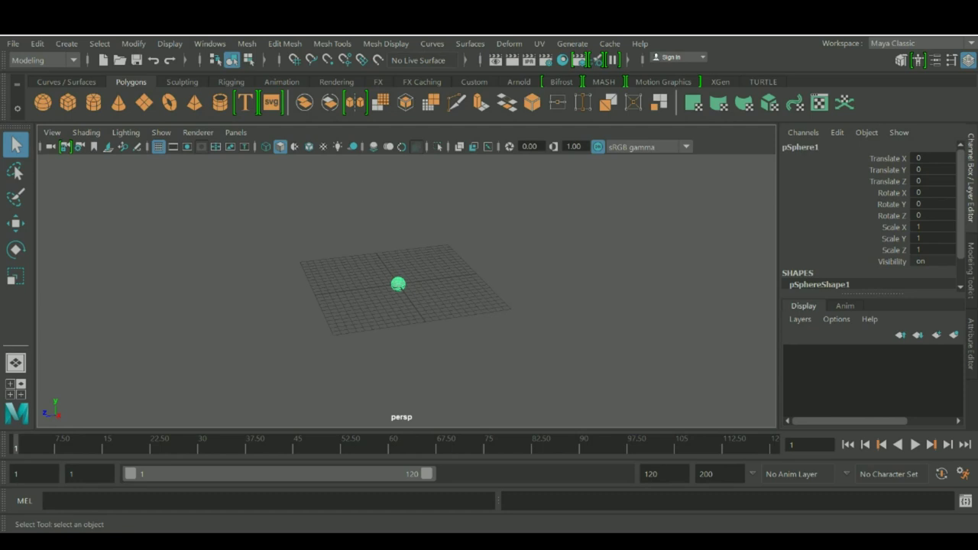
Duplicate the sphere twice and space the copies along the negative Z edge of the grid.
alt+drag(407, 291, 329, 325)
scroll(401, 287, up, 5)
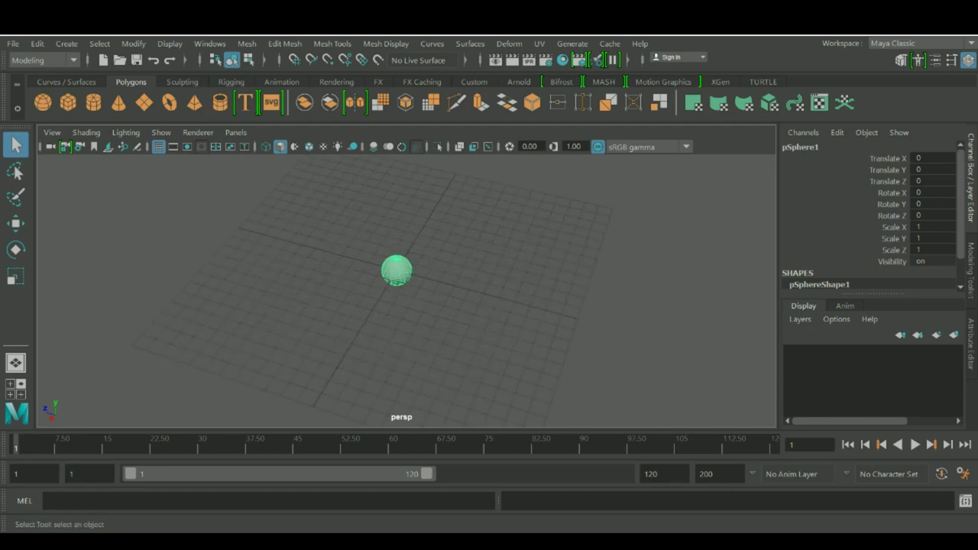
key(ctrl+d)
key(w)
drag(340, 295, 528, 319)
key(ctrl+z)
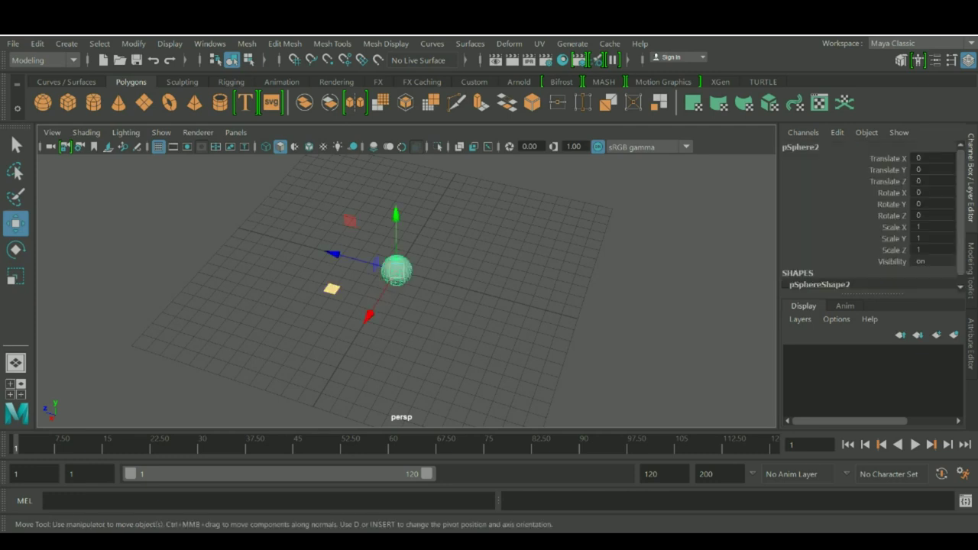
drag(331, 289, 528, 356)
key(ctrl+d)
Select the original sphere at the grid centre and frame it with the Select tool active.
click(393, 273)
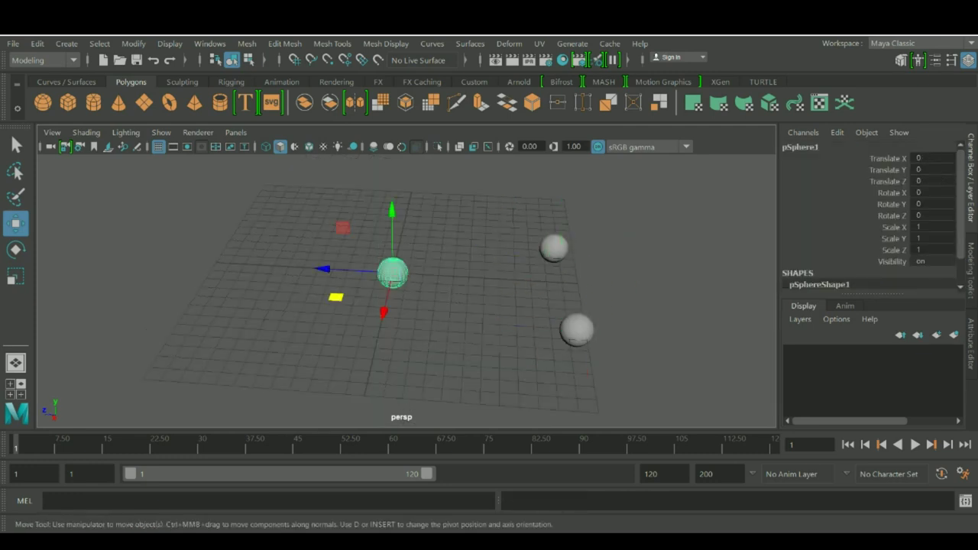
key(q)
key(f)
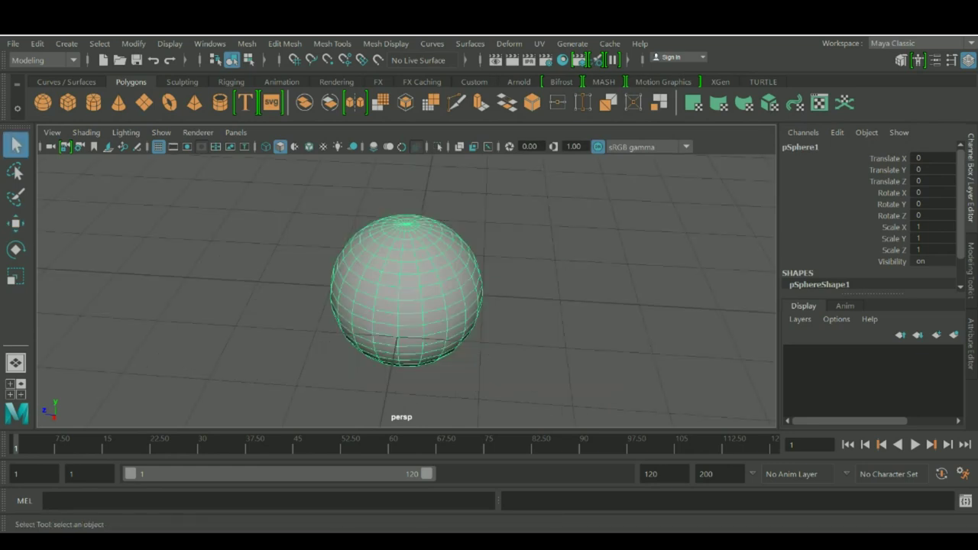
Select the sphere copy at negative X near the grid's edge and frame it in the view.
scroll(407, 290, down, 10)
alt+drag(367, 210, 440, 200)
mouse_move(439, 200)
mouse_down()
mouse_move(402, 288)
mouse_move(410, 313)
mouse_up()
click(450, 246)
key(f)
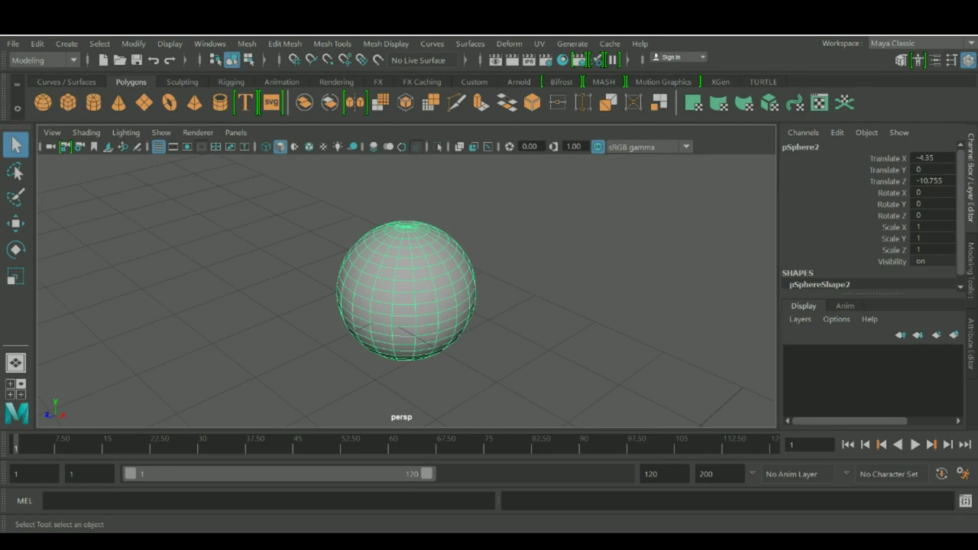
Select the sphere copy at positive X near the grid's edge and frame it in the view.
alt+drag(450, 246, 168, 205)
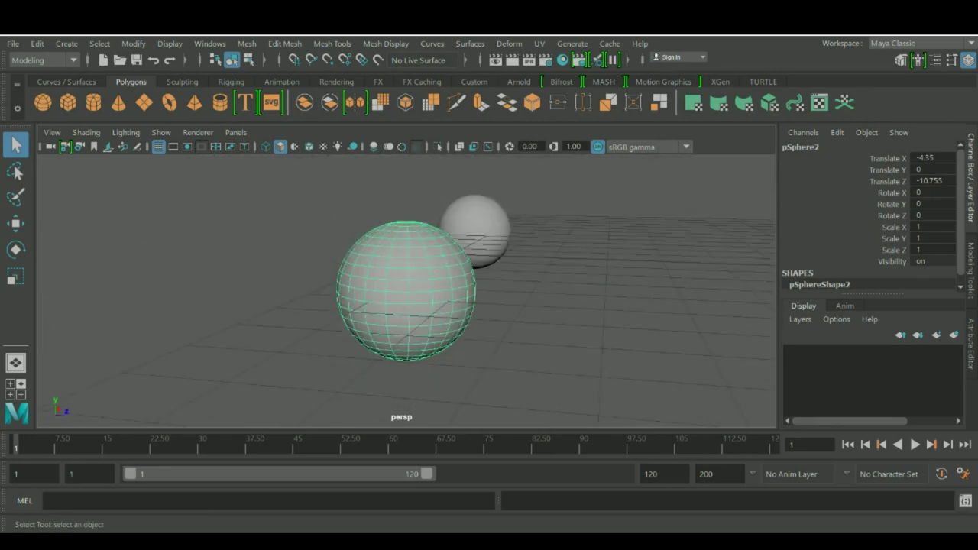
click(475, 229)
key(f)
alt+drag(475, 229, 688, 271)
scroll(688, 272, down, 7)
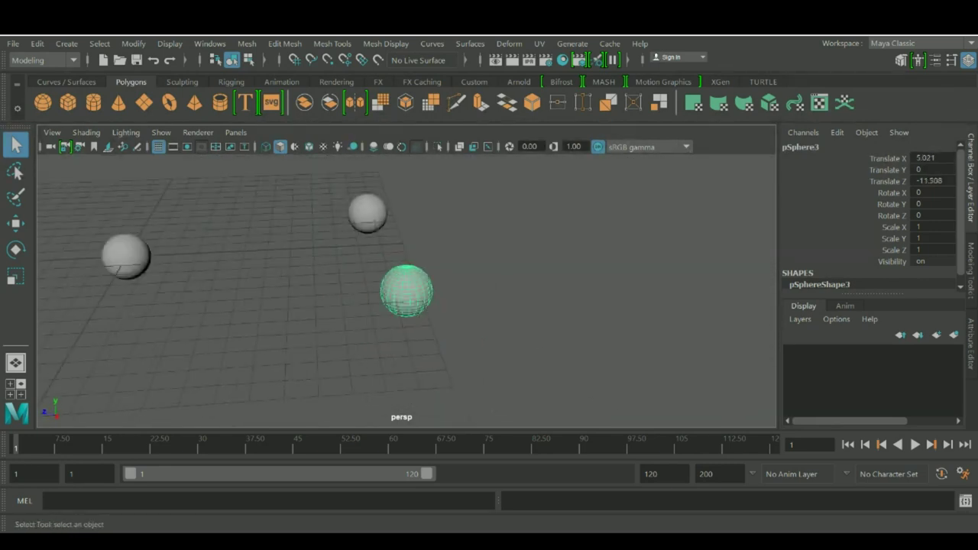
scroll(489, 283, down, 3)
alt+middle_drag(489, 282, 572, 269)
alt+drag(571, 269, 549, 269)
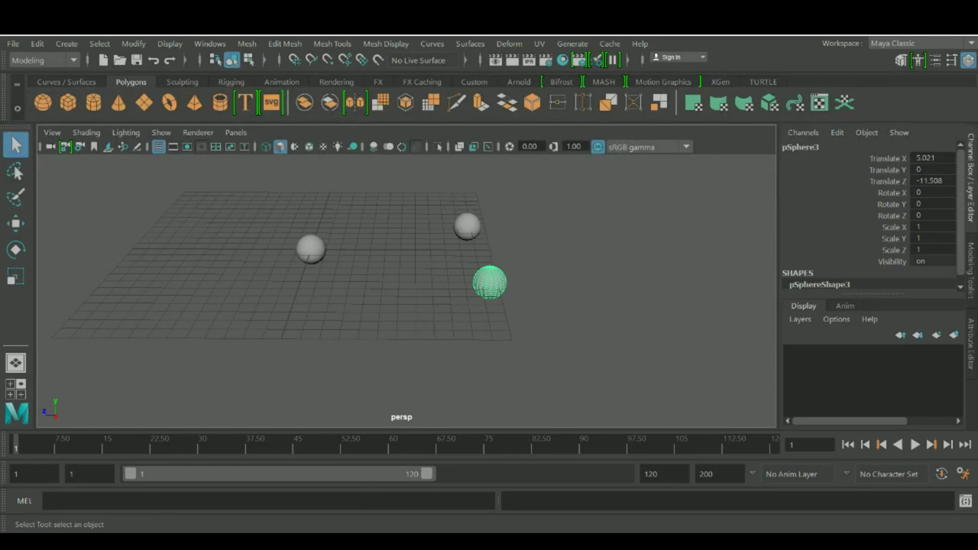
Select the original sphere at the grid centre, switch the selection to the copy at negative X, and frame that copy.
click(311, 250)
alt+drag(313, 252, 378, 294)
alt+middle_drag(378, 264, 389, 317)
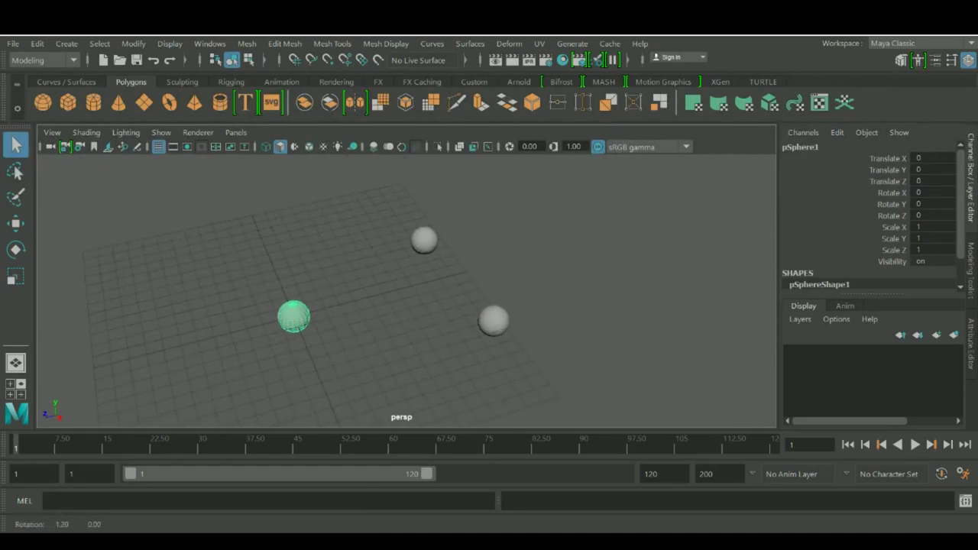
alt+drag(413, 283, 389, 281)
click(435, 241)
key(f)
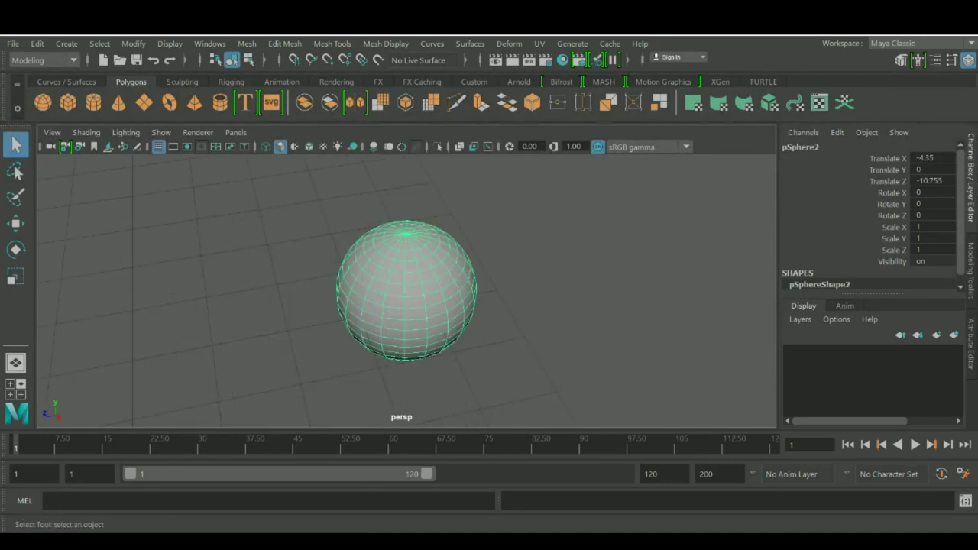
Switch the selection from the negative X copy back to the positive X copy and frame it.
scroll(406, 290, down, 10)
alt+drag(451, 306, 382, 314)
click(382, 337)
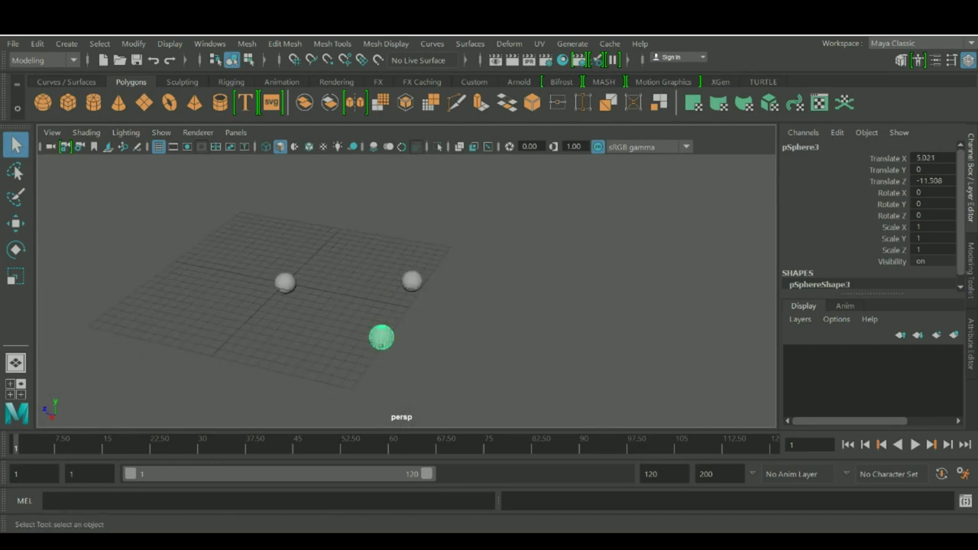
key(f)
scroll(381, 337, down, 7)
alt+middle_drag(381, 337, 413, 347)
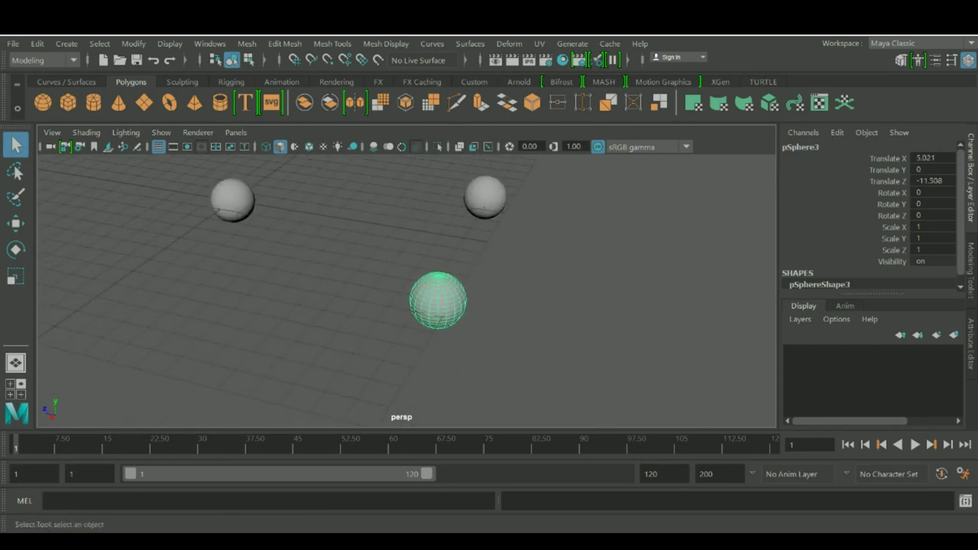
Select all three spheres together with one selection box.
drag(534, 353, 221, 193)
scroll(221, 192, up, 2)
alt+middle_drag(221, 193, 309, 289)
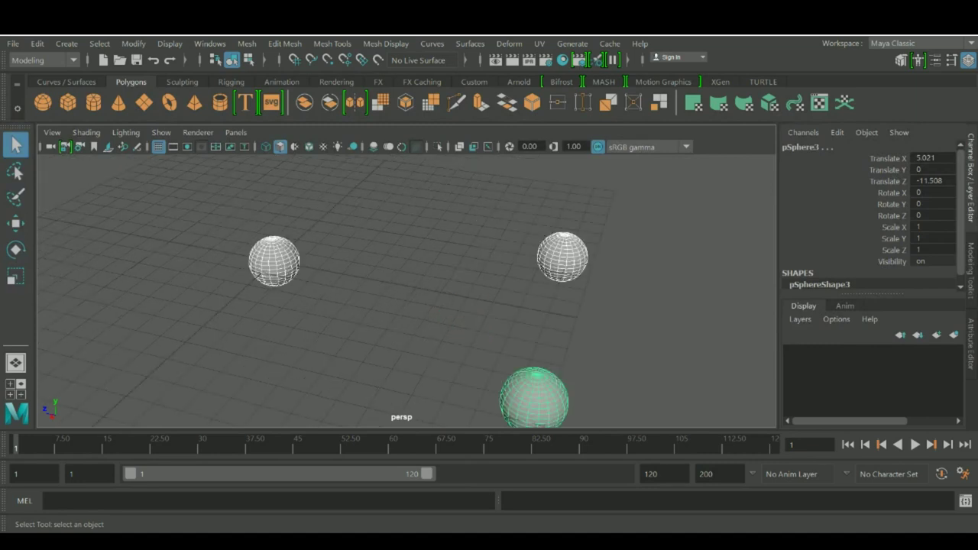
alt+drag(309, 289, 356, 289)
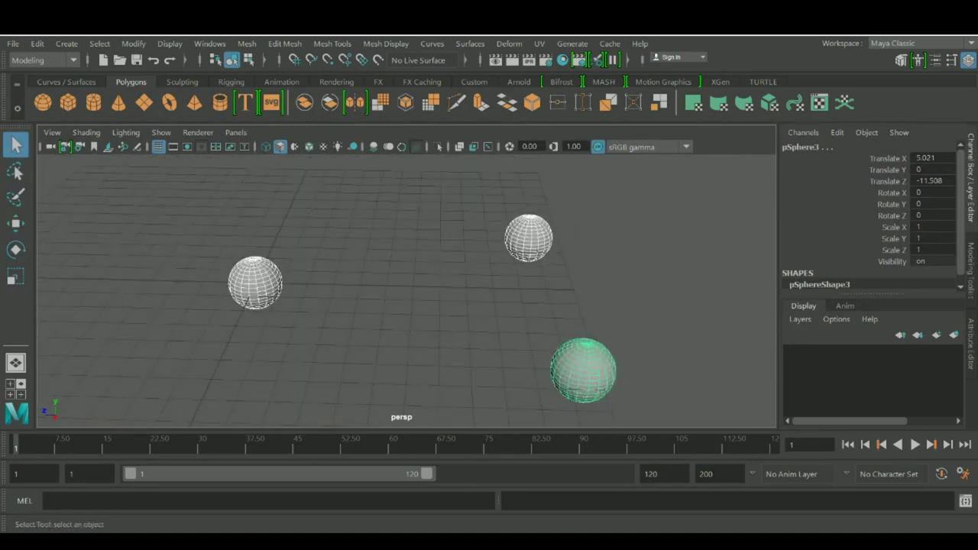
Select only the original sphere at the grid centre and frame it in the view.
scroll(356, 289, down, 5)
alt+middle_drag(356, 289, 263, 242)
click(239, 240)
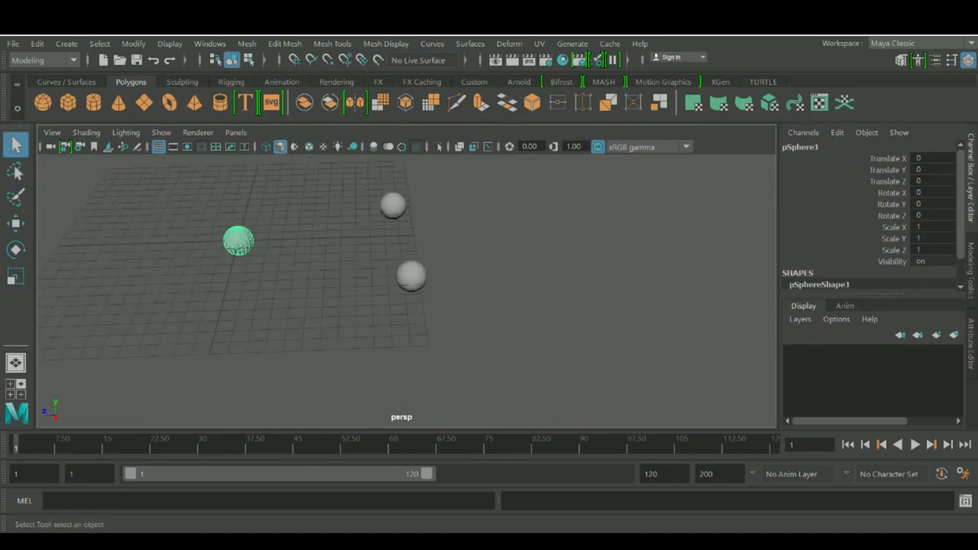
key(f)
scroll(239, 241, down, 3)
alt+drag(238, 241, 298, 207)
Practise zooming, orbiting and panning around the selected centre sphere to examine it from different angles.
scroll(222, 239, up, 5)
scroll(230, 219, down, 6)
scroll(264, 201, up, 6)
scroll(265, 202, down, 3)
scroll(284, 162, up, 5)
scroll(298, 206, up, 1)
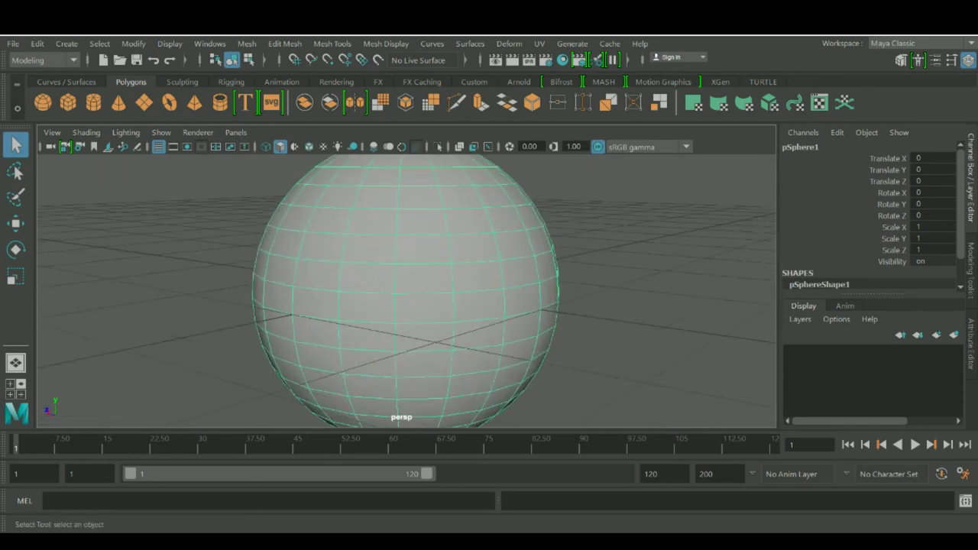
scroll(407, 290, down, 5)
alt+drag(407, 291, 413, 329)
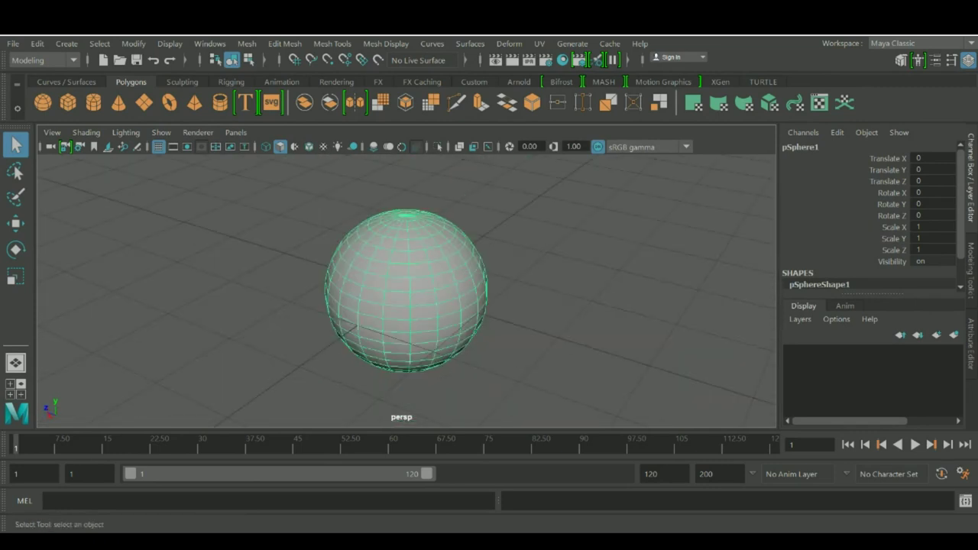
mouse_move(406, 291)
alt+middle_down()
mouse_move(380, 244)
mouse_move(410, 301)
alt+middle_up()
alt+drag(410, 301, 427, 300)
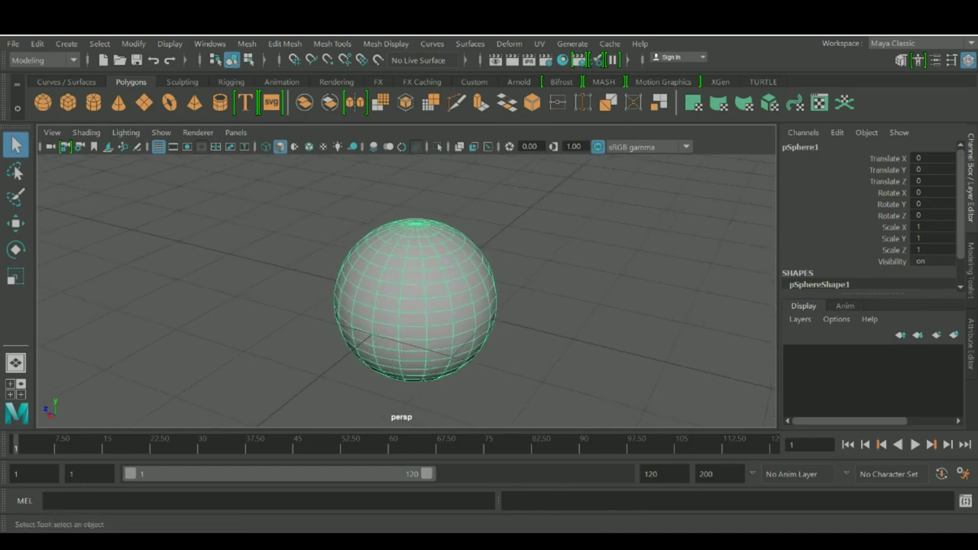
click(534, 298)
alt+drag(535, 299, 528, 268)
click(428, 294)
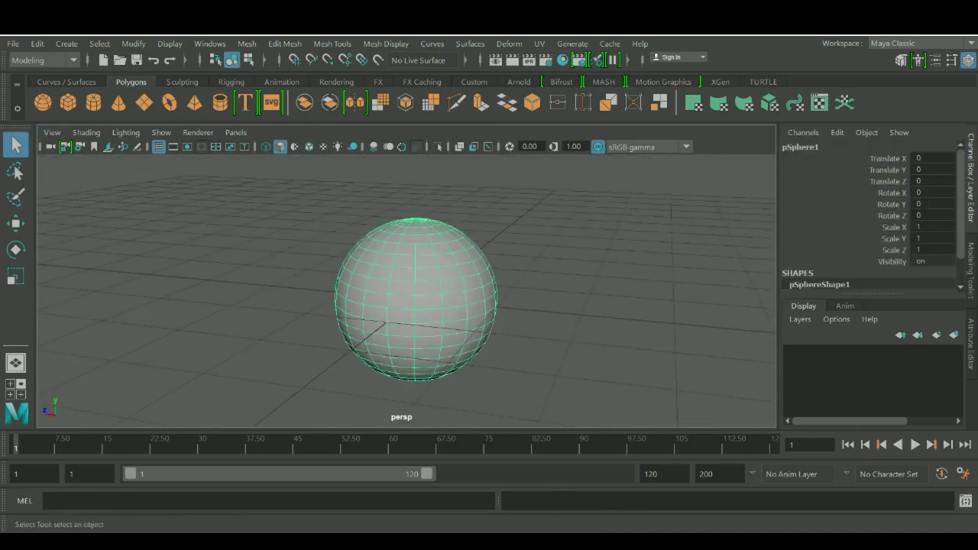
alt+drag(426, 301, 473, 342)
scroll(474, 341, up, 1)
alt+middle_drag(474, 342, 464, 341)
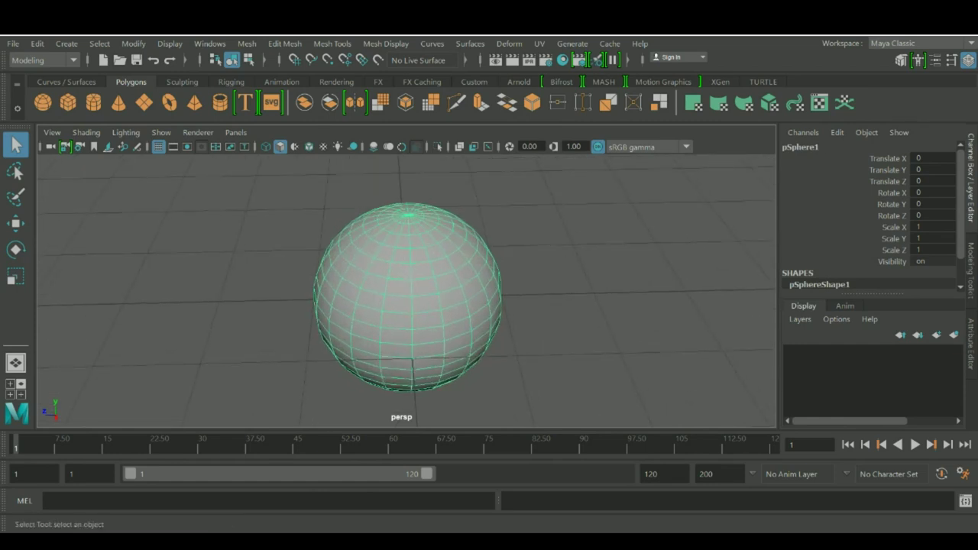
alt+drag(463, 341, 434, 330)
scroll(434, 331, up, 2)
alt+middle_drag(434, 330, 392, 330)
alt+drag(392, 330, 267, 348)
scroll(381, 337, down, 4)
scroll(380, 405, up, 5)
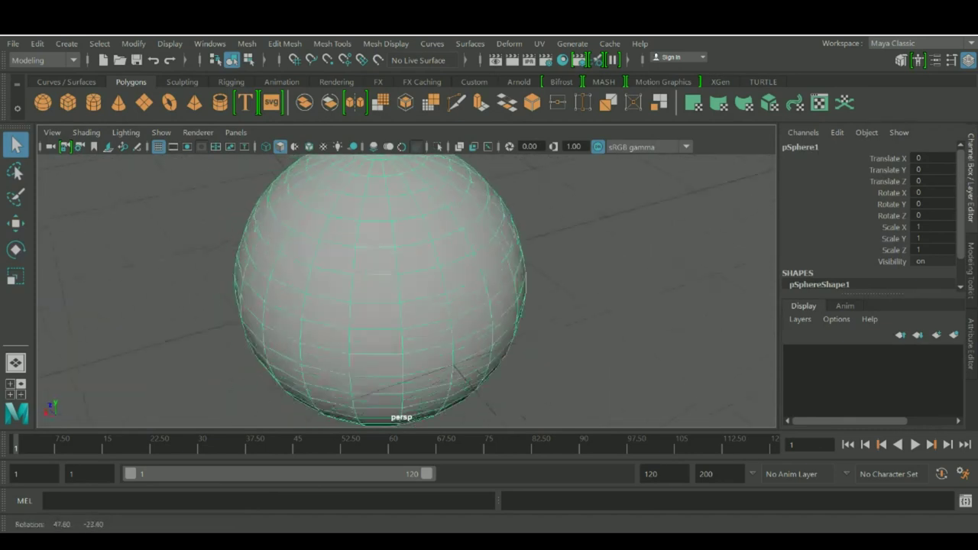
click(588, 328)
alt+middle_drag(459, 306, 463, 321)
click(451, 311)
scroll(451, 311, down, 3)
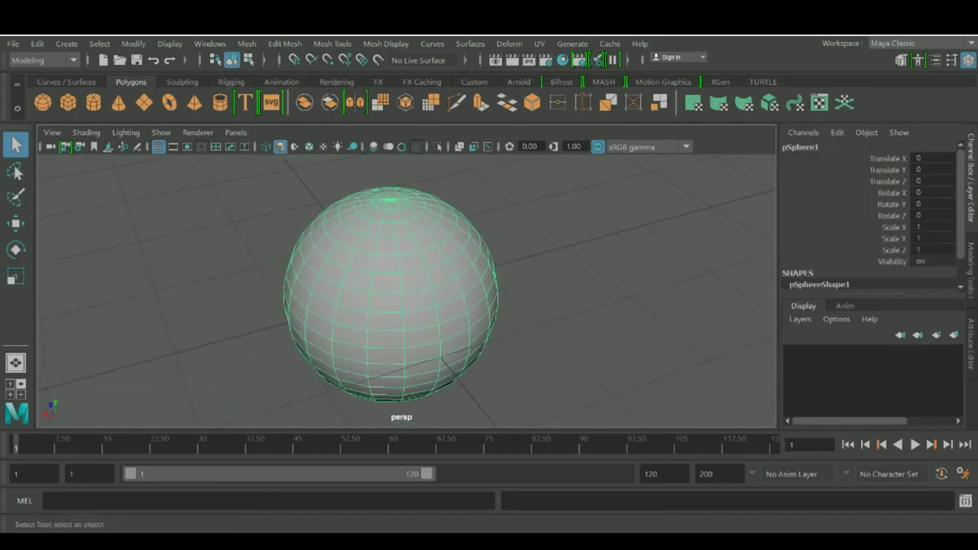
Switch the centre sphere to vertex mode and inspect its vertices up close.
alt+drag(451, 310, 400, 339)
scroll(413, 298, down, 2)
scroll(415, 301, up, 4)
scroll(414, 324, down, 2)
scroll(414, 324, up, 4)
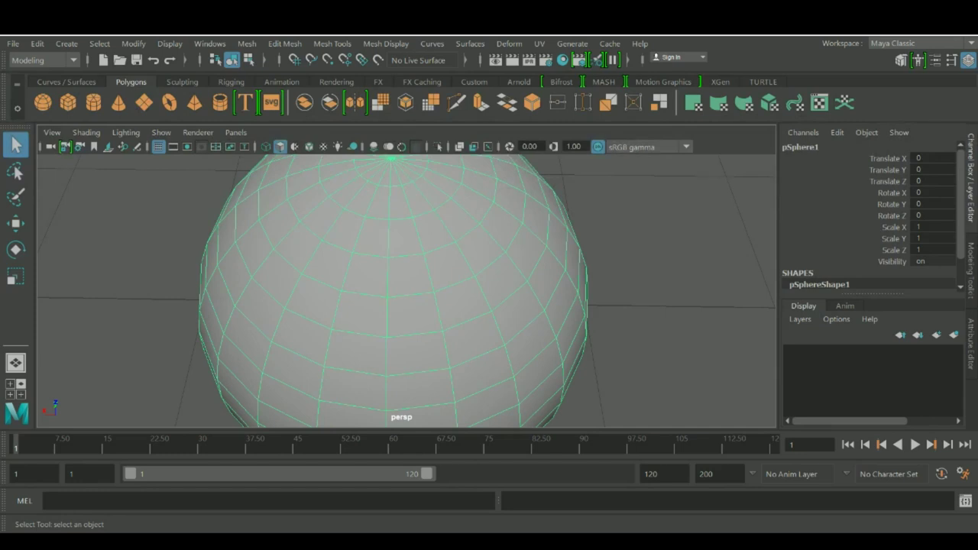
right_drag(400, 339, 356, 152)
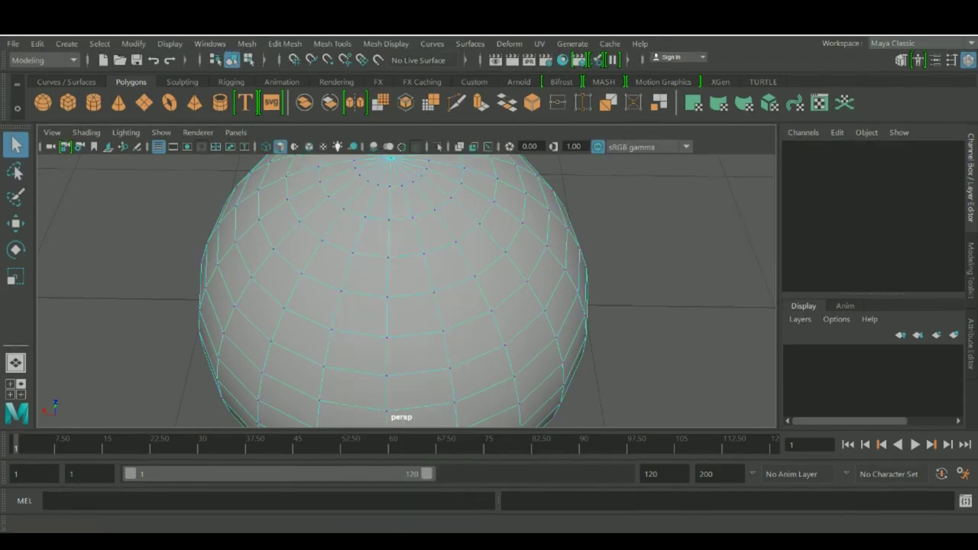
alt+drag(357, 252, 383, 254)
scroll(382, 254, up, 3)
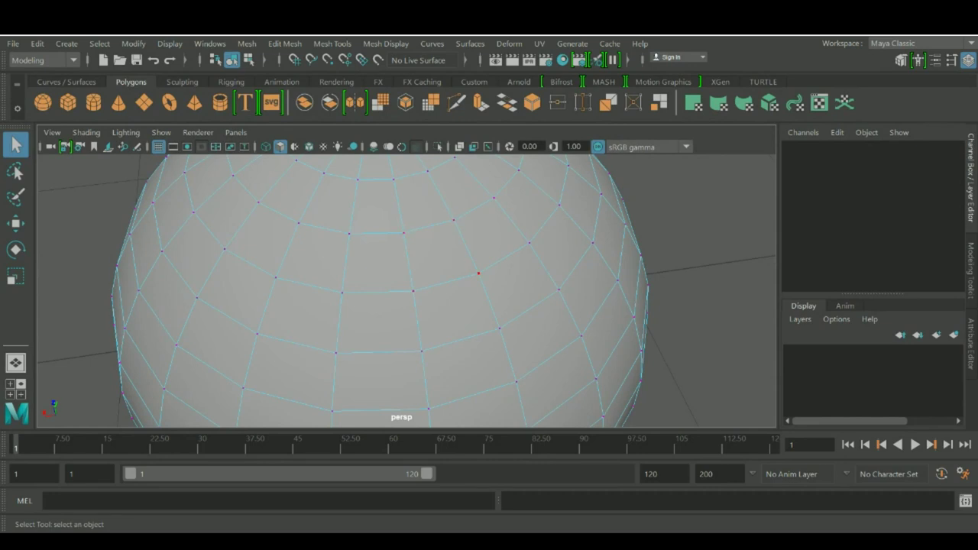
alt+drag(478, 273, 472, 273)
Open the Grease Pencil, add a frame, and draw a straight diagonal stroke over the sphere.
click(137, 147)
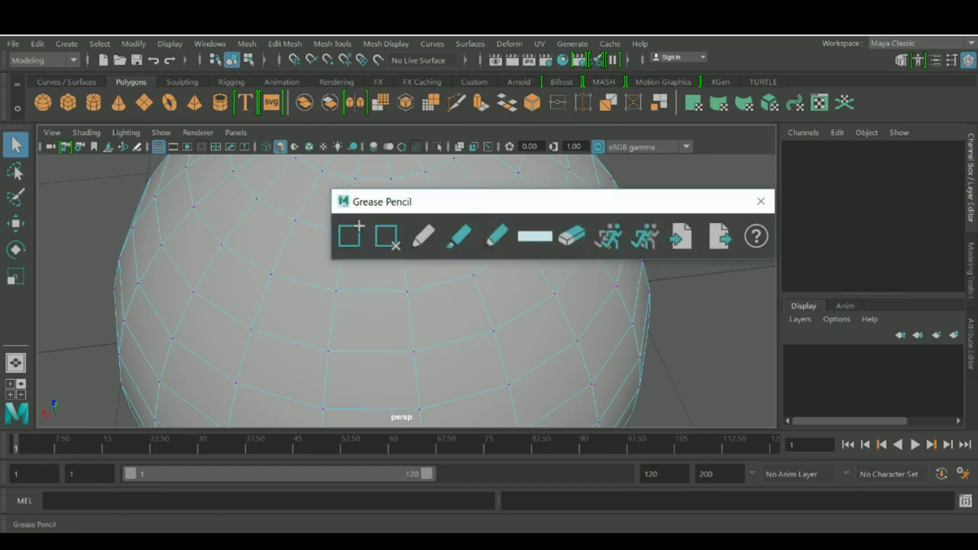
drag(551, 201, 610, 378)
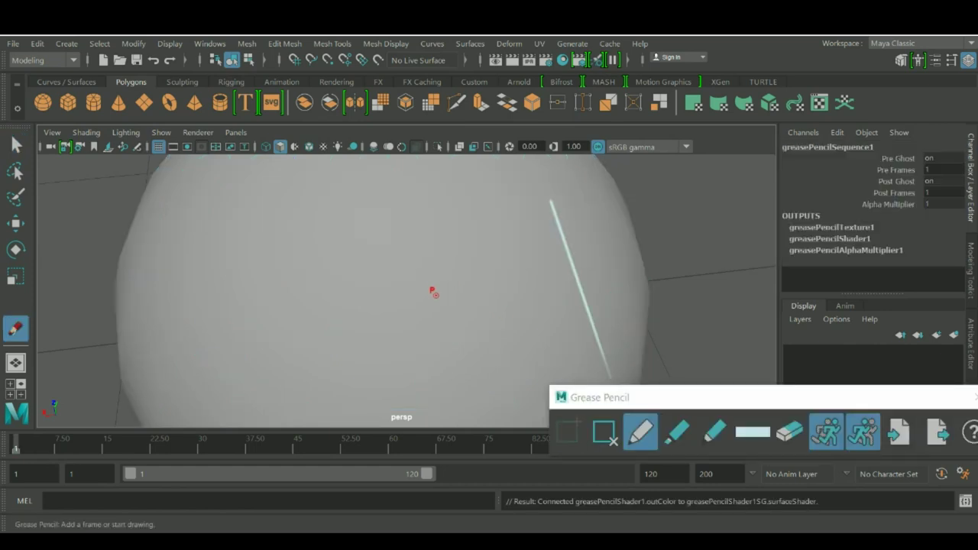
alt+drag(433, 291, 477, 266)
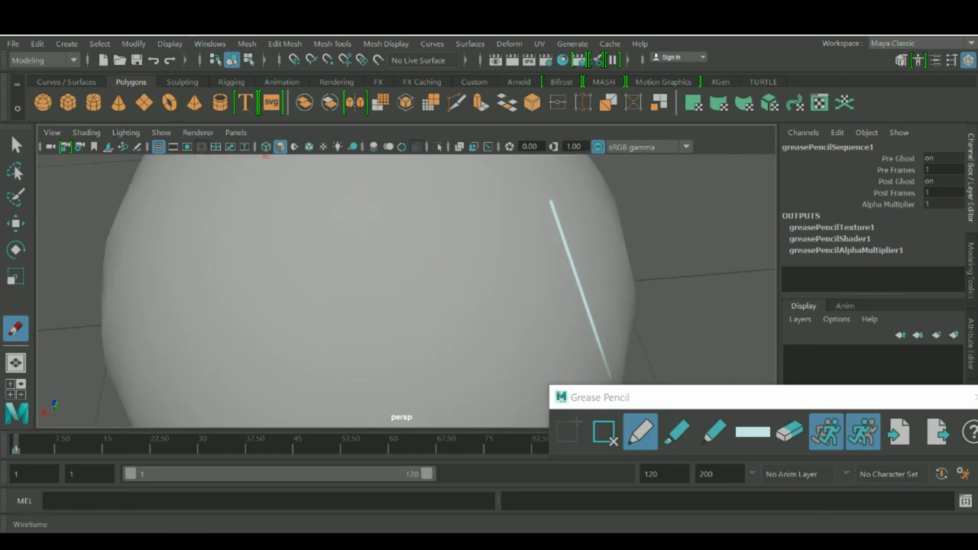
Try the wireframe display, return to smooth shading, and turn on wireframe on shaded.
click(265, 147)
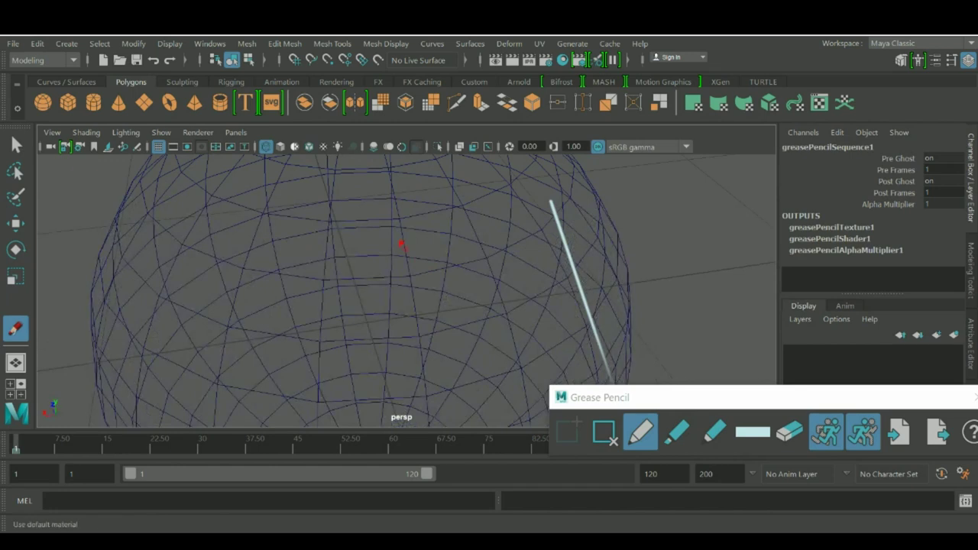
key(5)
click(308, 147)
alt+drag(409, 237, 401, 282)
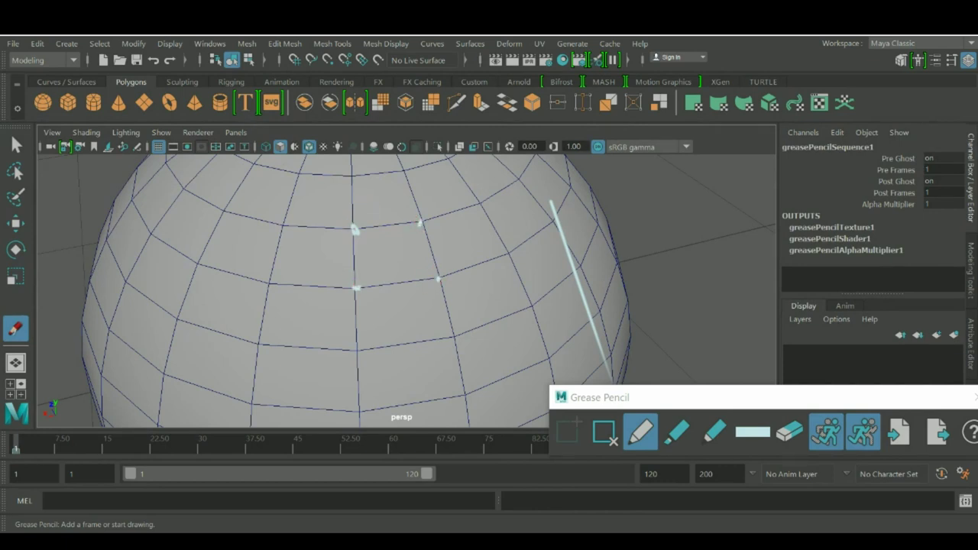
Mark the four corner vertices of one sphere face with pencil dots, circle them, and return to the Select tool.
mouse_move(354, 217)
mouse_down()
mouse_move(498, 271)
mouse_move(356, 197)
mouse_up()
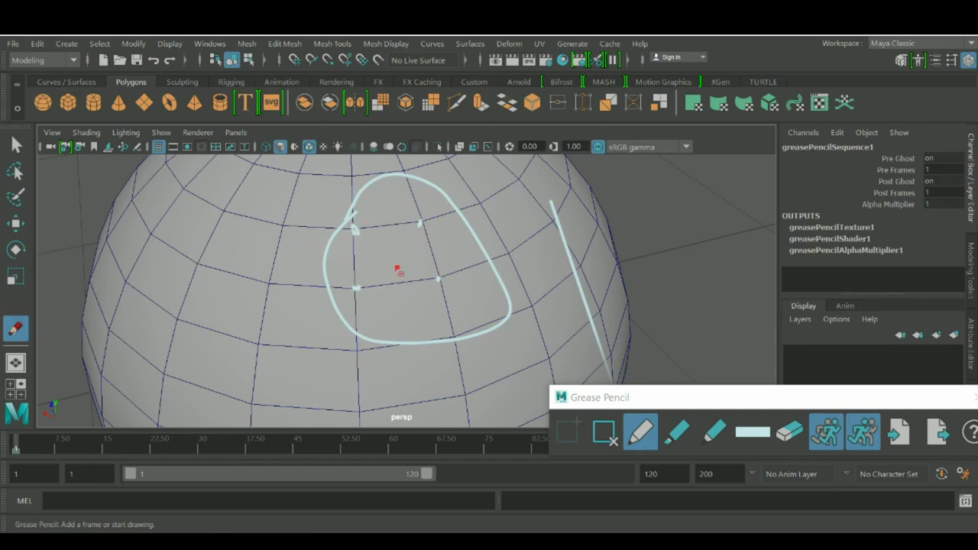
right_click(406, 242)
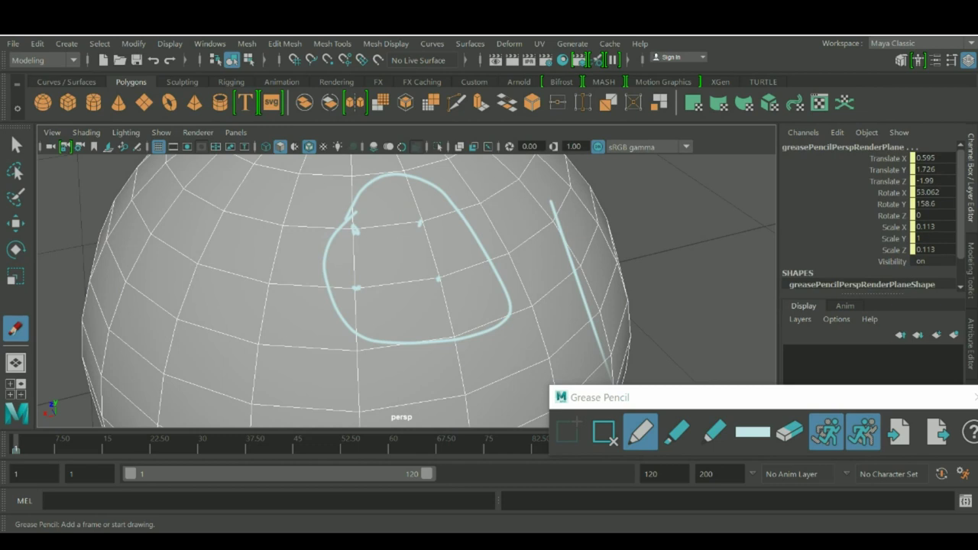
key(q)
alt+drag(413, 306, 440, 295)
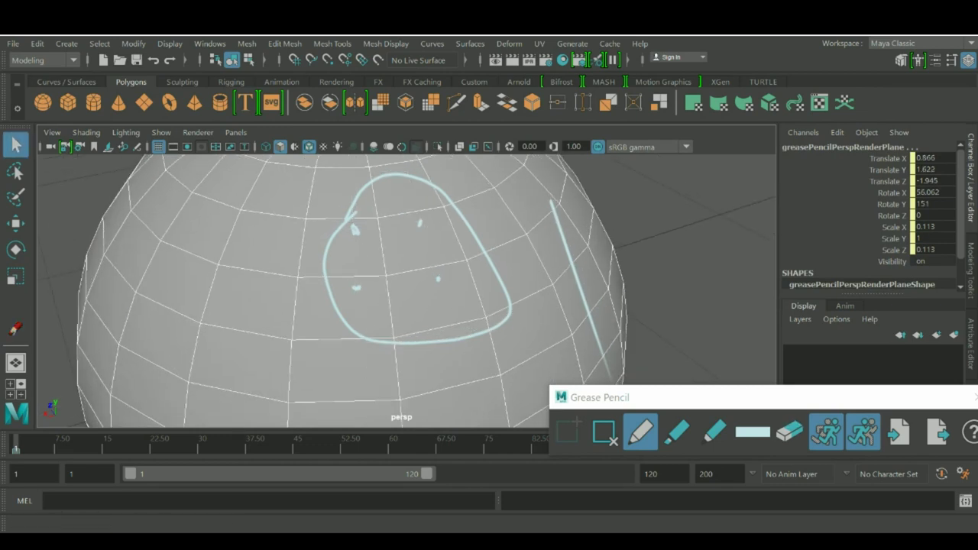
Delete the grease pencil frame, close the Grease Pencil, and reactivate the Select tool.
click(795, 397)
click(605, 433)
drag(672, 397, 507, 339)
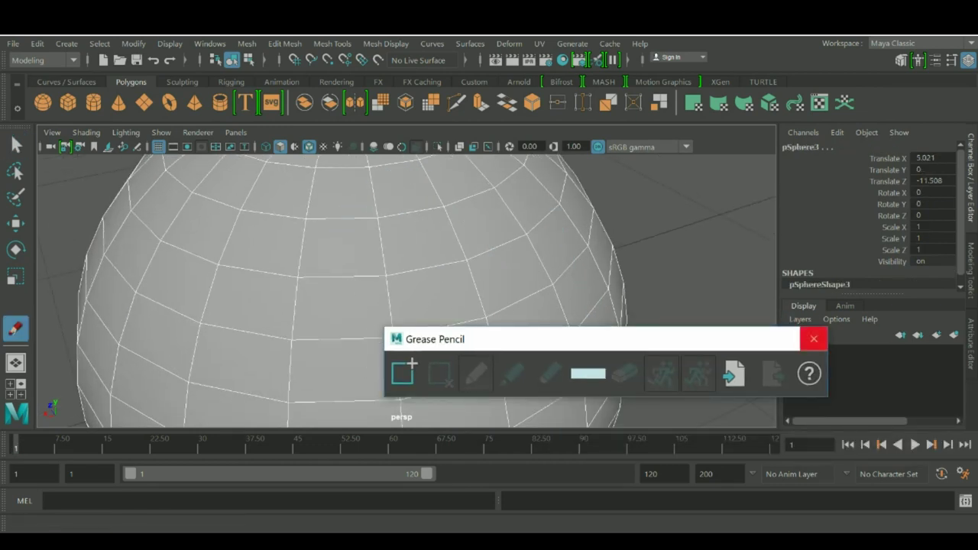
click(815, 339)
key(q)
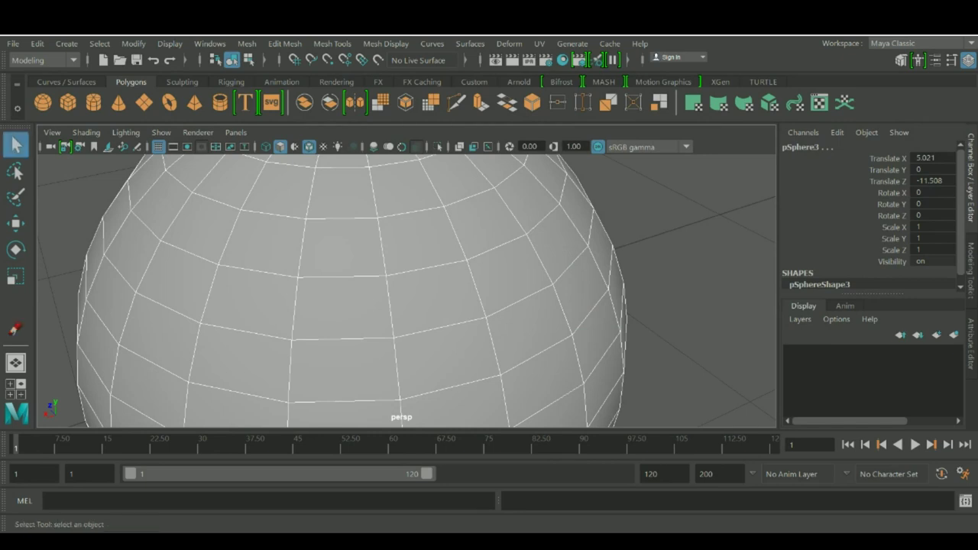
Put the centre sphere in vertex mode and select a single vertex on its near side.
mouse_move(413, 231)
right_down()
mouse_move(343, 169)
mouse_move(338, 146)
right_up()
alt+drag(344, 253, 366, 281)
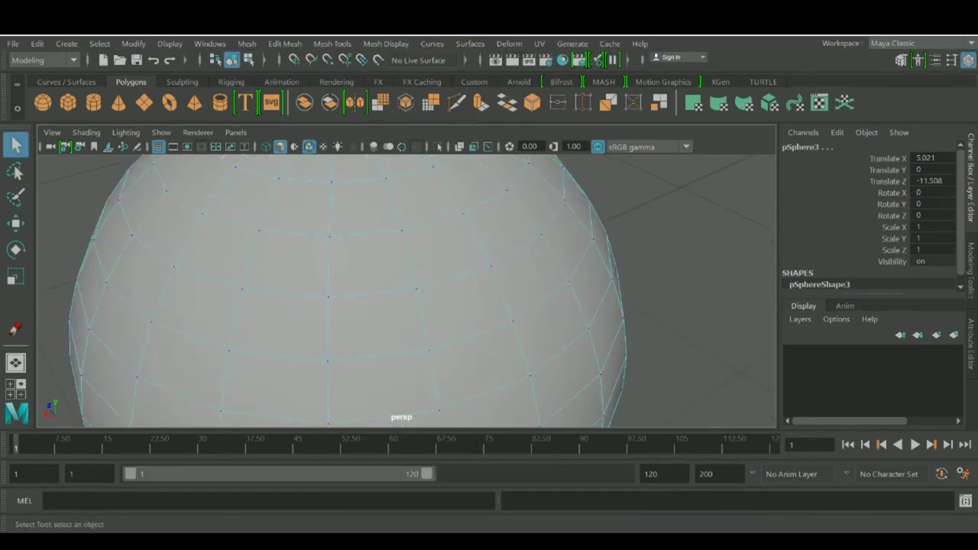
scroll(366, 281, up, 2)
click(399, 215)
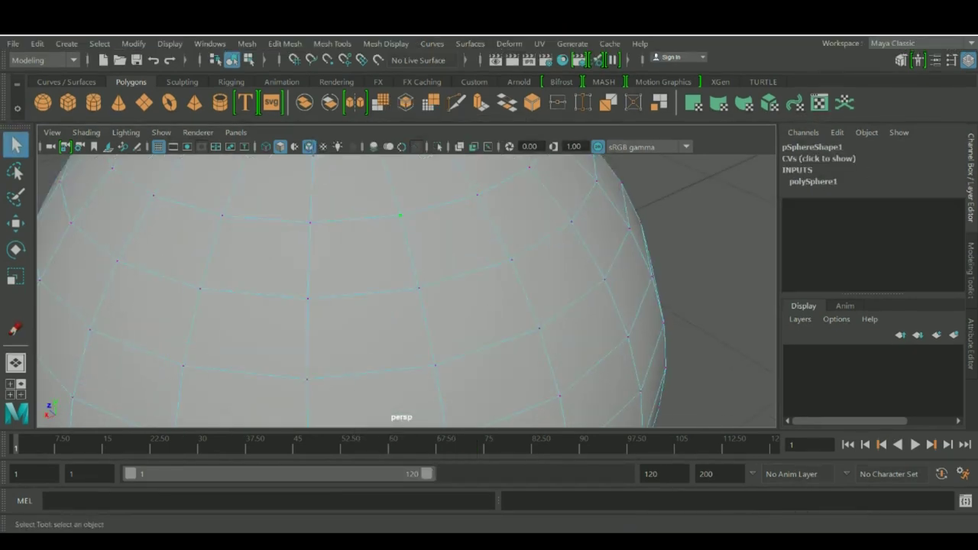
Try moving the selected vertex and its neighbour with the Move tool, undoing each move.
key(w)
drag(400, 215, 415, 220)
key(ctrl+z)
click(477, 195)
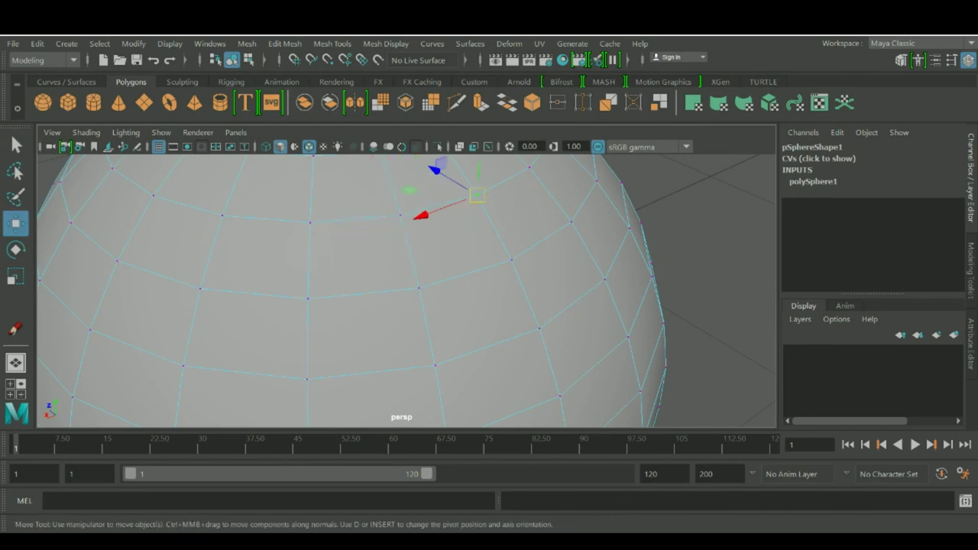
drag(477, 194, 510, 234)
key(ctrl+z)
Switch the sphere to edge mode and select the edges around one face one at a time.
right_drag(433, 211, 434, 100)
key(q)
click(439, 191)
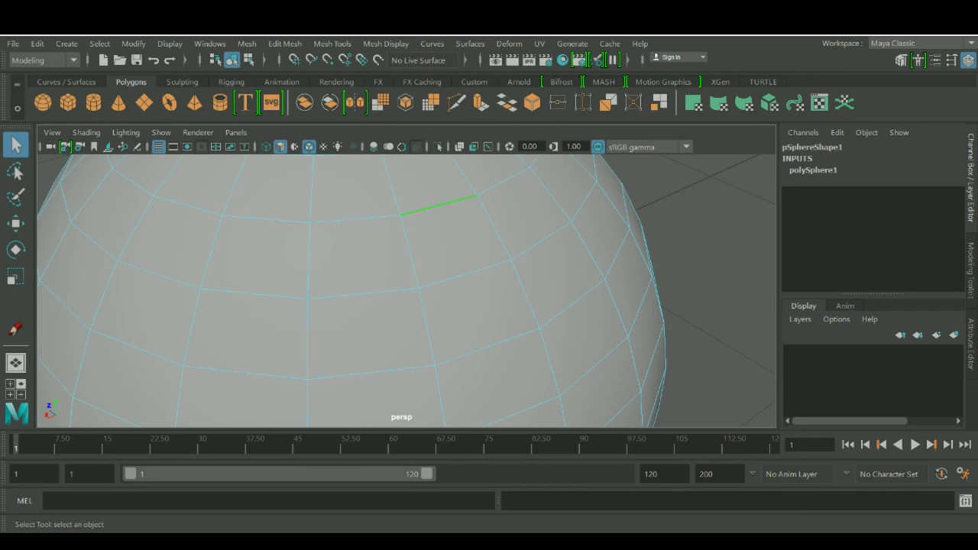
click(410, 252)
click(465, 275)
click(495, 228)
Try moving the selected edge with the Move tool, undo the move and return to the Select tool.
alt+drag(413, 251, 430, 239)
key(w)
alt+drag(485, 256, 519, 222)
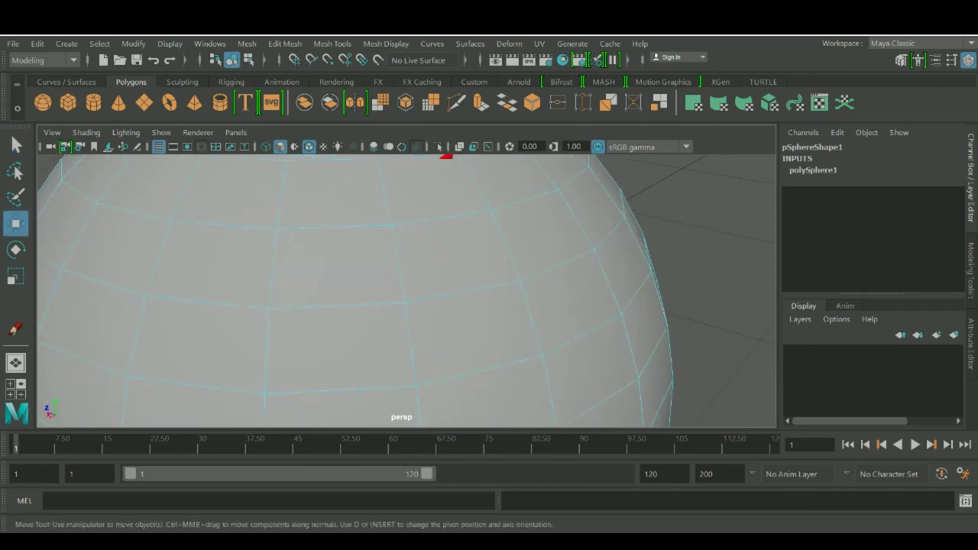
alt+middle_drag(497, 191, 431, 306)
drag(418, 256, 437, 266)
key(ctrl+z)
key(q)
alt+drag(436, 308, 452, 272)
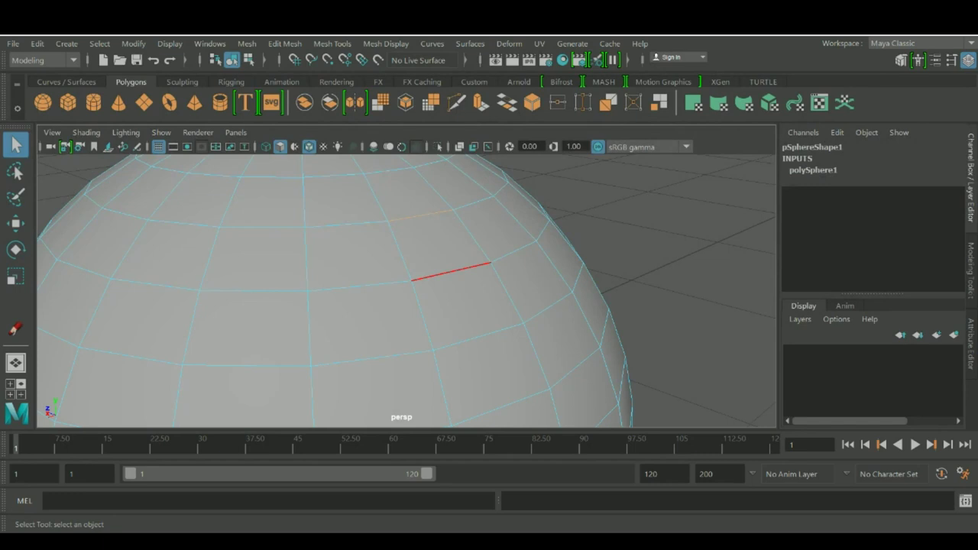
mouse_move(464, 269)
alt+mouse_down()
mouse_move(456, 289)
mouse_move(458, 261)
alt+mouse_up()
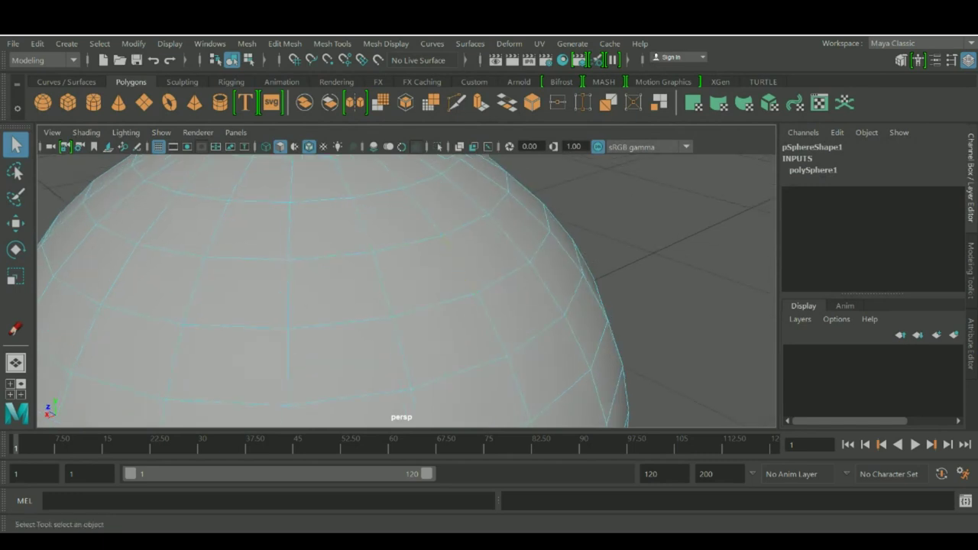
alt+drag(438, 304, 419, 334)
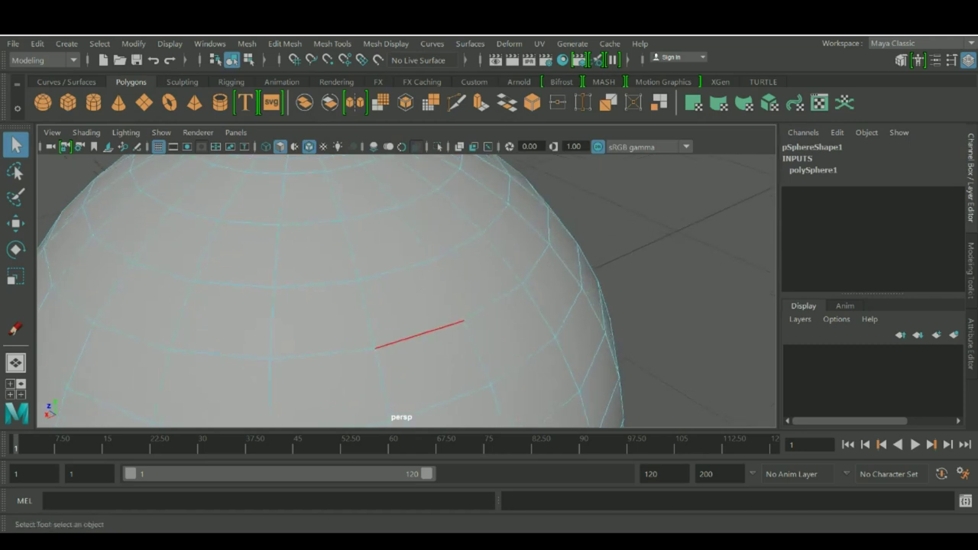
Switch the sphere to face mode and select several neighbouring faces near its top one at a time.
right_drag(425, 333, 425, 188)
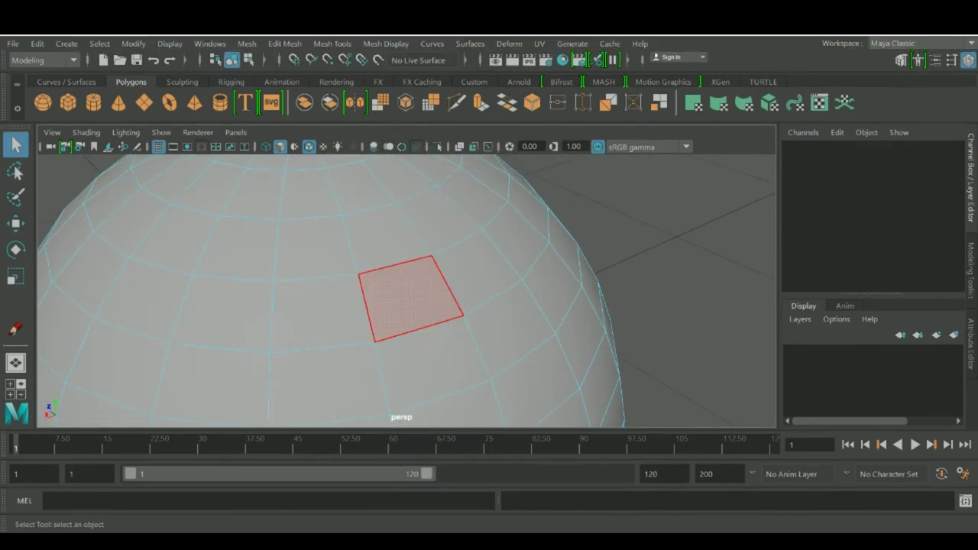
click(409, 298)
click(316, 249)
click(388, 238)
click(441, 220)
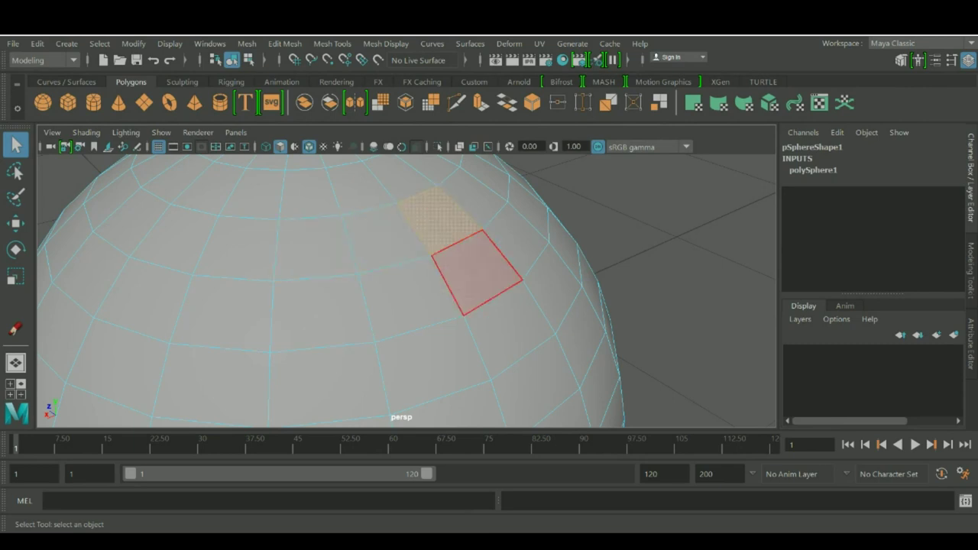
click(411, 297)
click(315, 247)
click(320, 311)
click(389, 239)
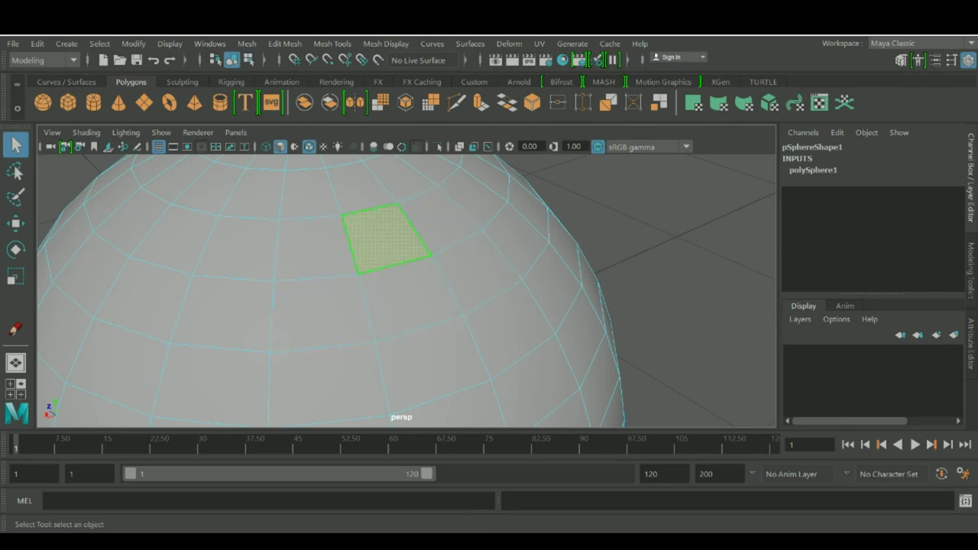
click(441, 222)
click(411, 298)
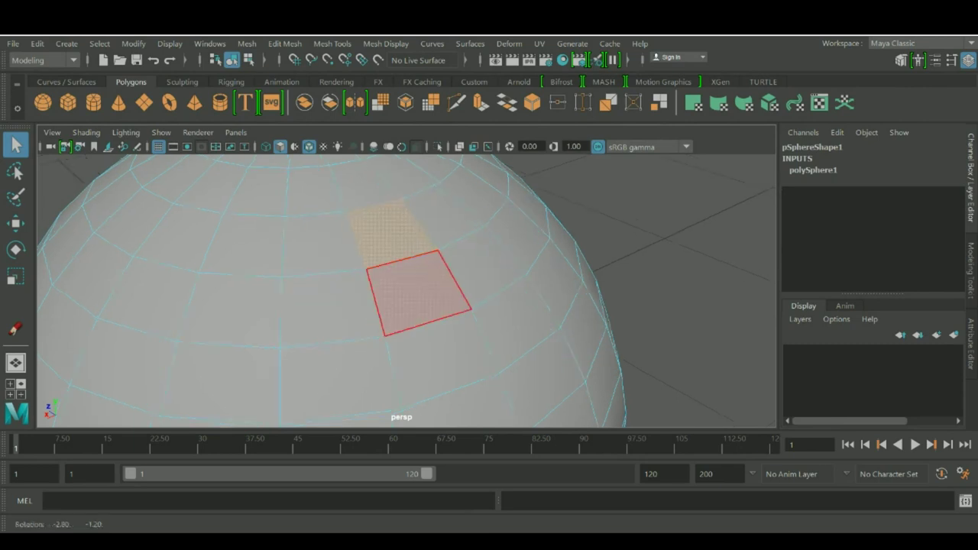
scroll(416, 294, down, 4)
alt+drag(363, 293, 375, 260)
click(348, 256)
click(355, 213)
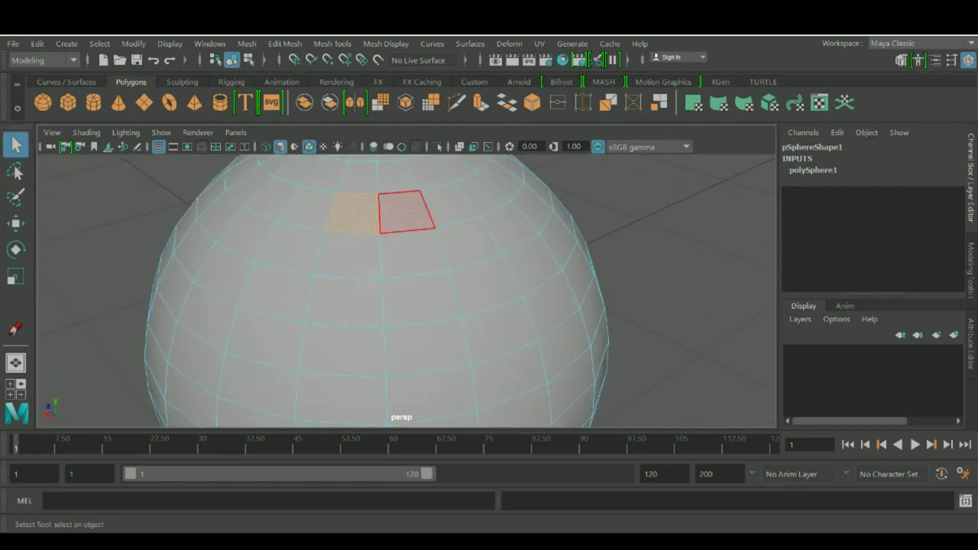
click(421, 298)
click(349, 256)
click(345, 301)
click(415, 254)
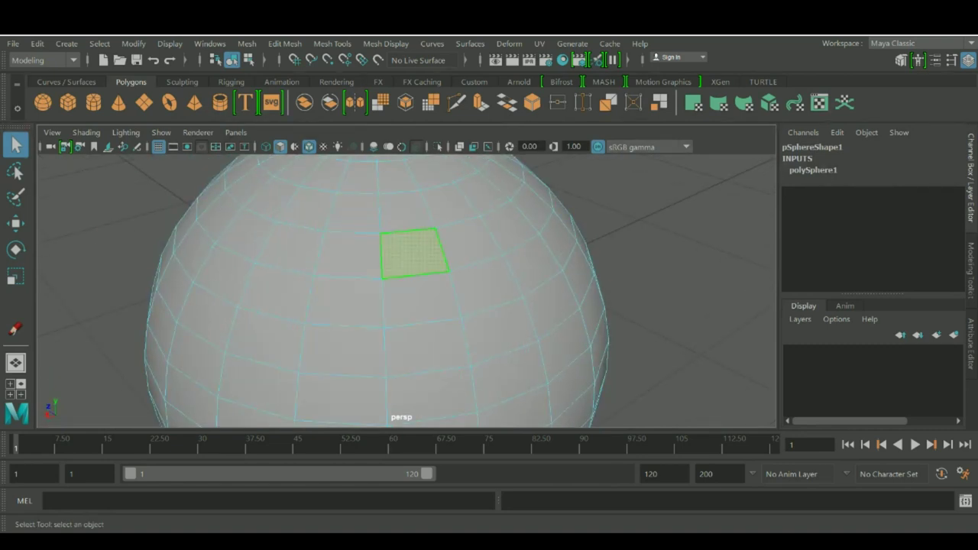
Switch the sphere to edge mode and back to object mode.
right_drag(419, 299, 417, 95)
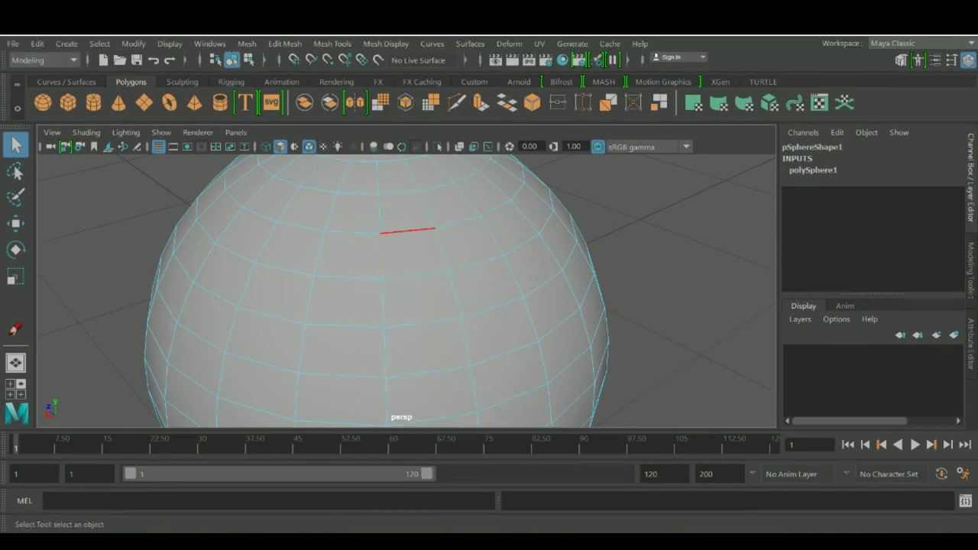
right_drag(476, 264, 546, 197)
scroll(476, 265, down, 6)
scroll(477, 265, up, 1)
alt+middle_drag(476, 265, 476, 257)
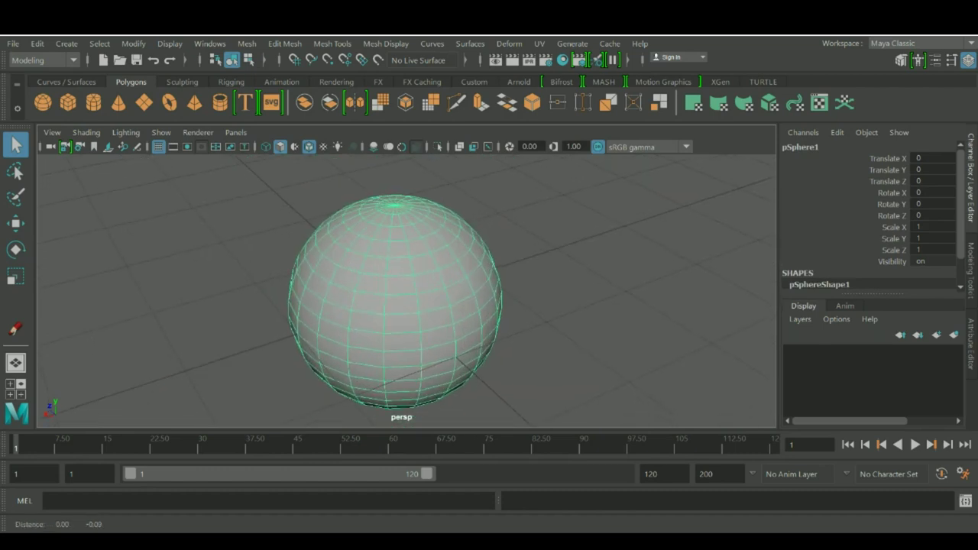
alt+drag(476, 257, 484, 213)
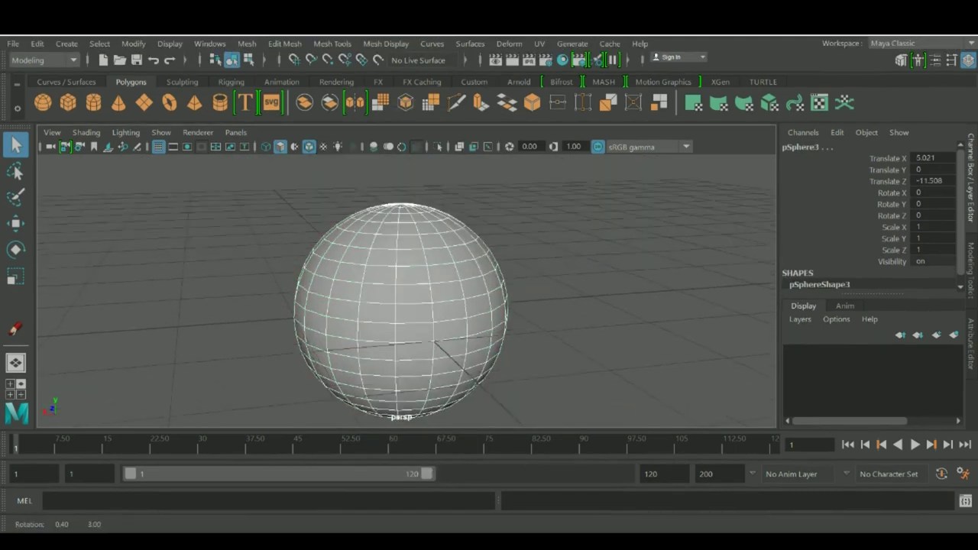
Switch the sphere to vertex mode and box-select the vertices around its top.
right_click(415, 148)
mouse_move(415, 148)
right_down()
mouse_move(359, 170)
mouse_move(344, 133)
right_up()
scroll(421, 254, up, 5)
drag(300, 158, 558, 274)
Try moving the sphere's selected top vertices with the Move tool, undoing the move.
key(w)
drag(414, 247, 442, 232)
scroll(441, 232, down, 4)
key(ctrl+z)
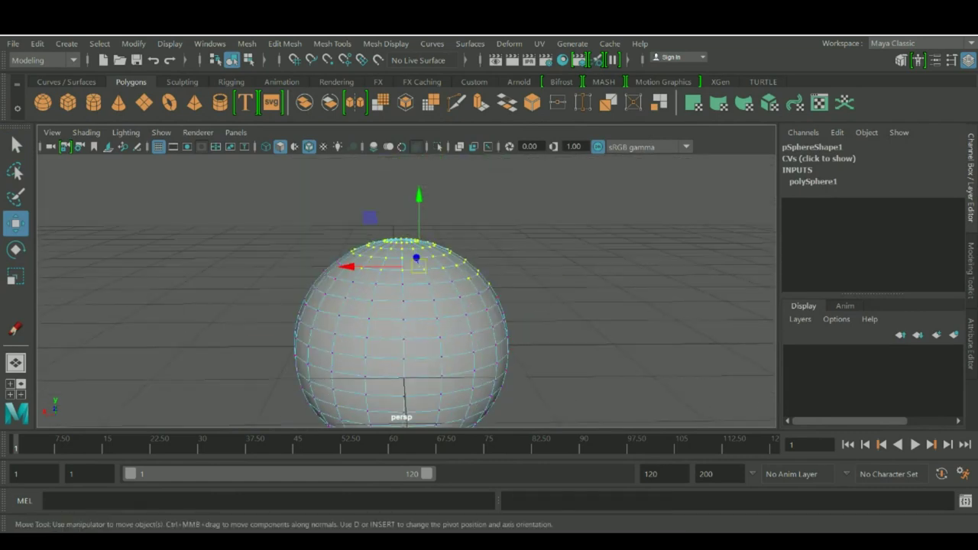
Box-select the vertices along one side of the sphere and try moving them, undoing the move.
alt+drag(433, 300, 428, 318)
alt+middle_drag(428, 318, 451, 293)
drag(261, 226, 360, 364)
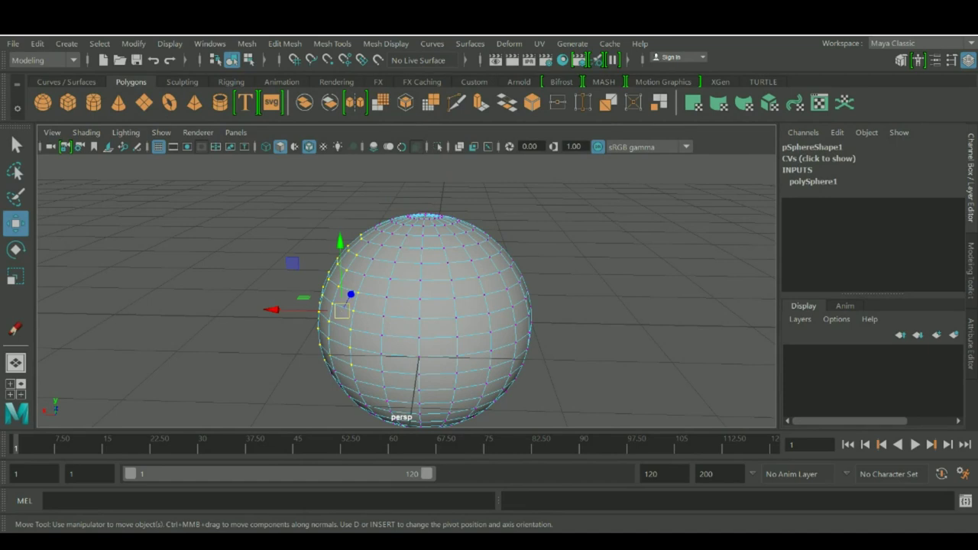
drag(342, 311, 437, 248)
key(ctrl+z)
scroll(428, 284, up, 2)
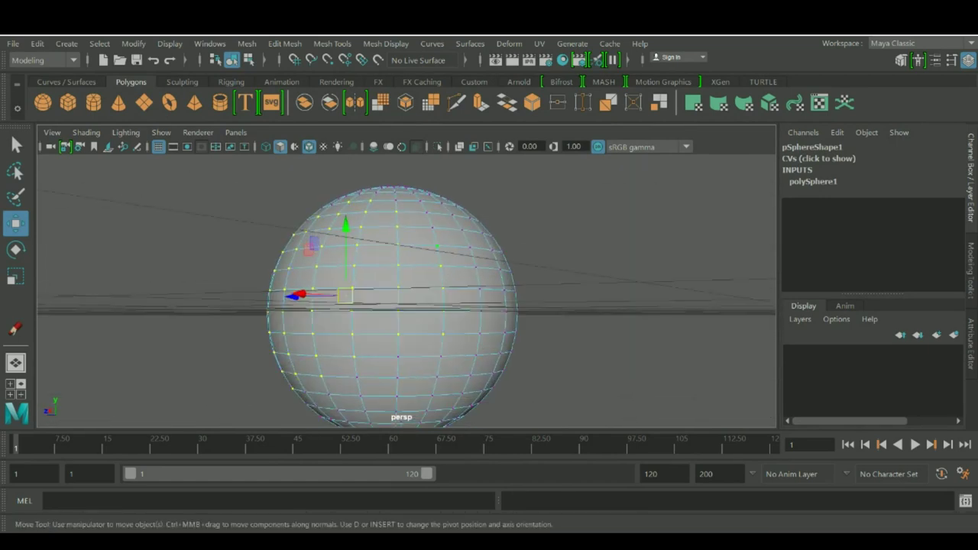
Remove some outlying vertices from the side selection and add the vertices around the sphere's top to it.
ctrl+drag(431, 319, 426, 356)
ctrl+drag(306, 381, 349, 364)
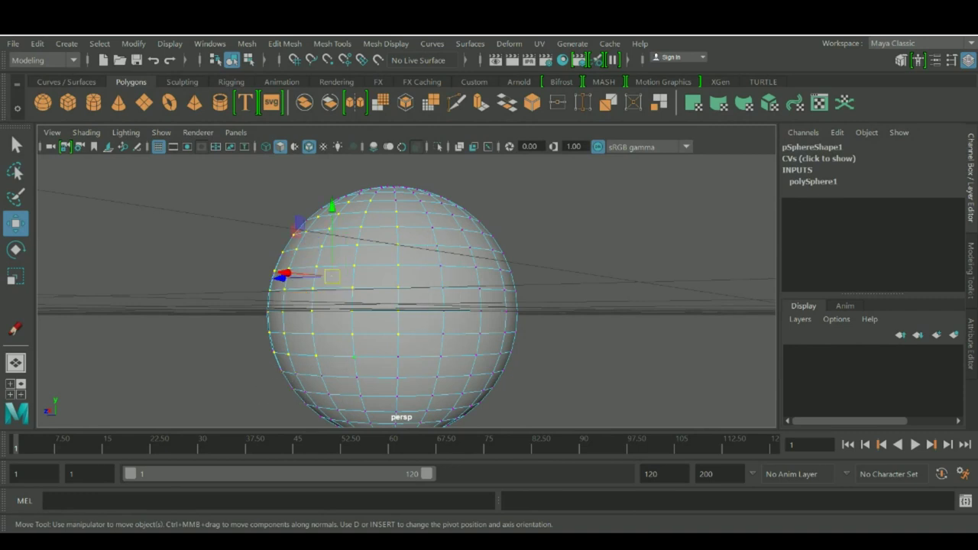
ctrl+drag(426, 215, 426, 217)
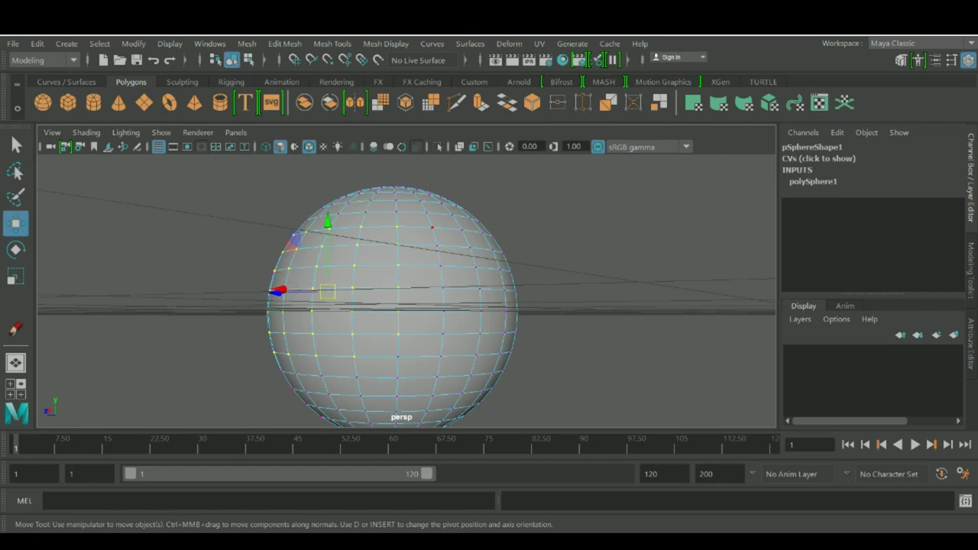
alt+drag(392, 277, 369, 312)
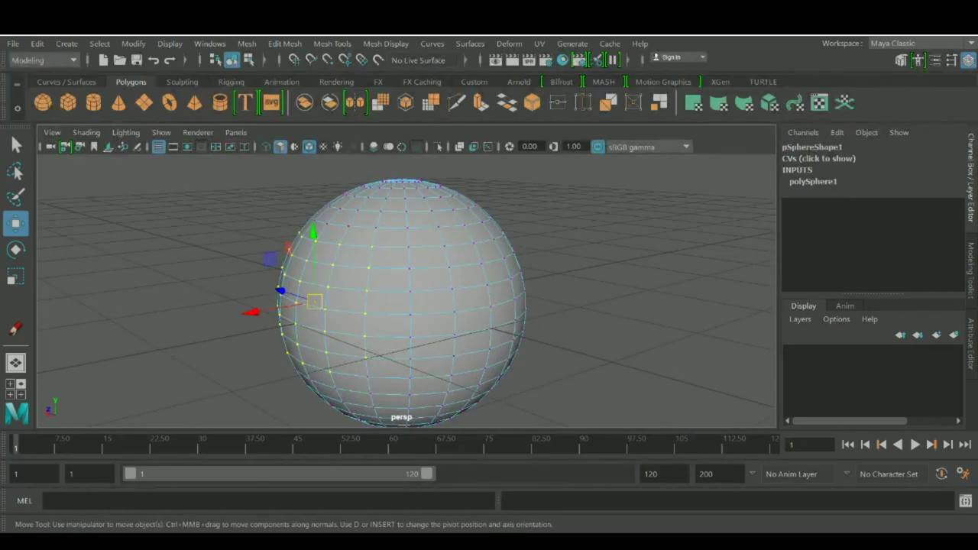
key(ctrl+z)
shift+drag(401, 191, 453, 201)
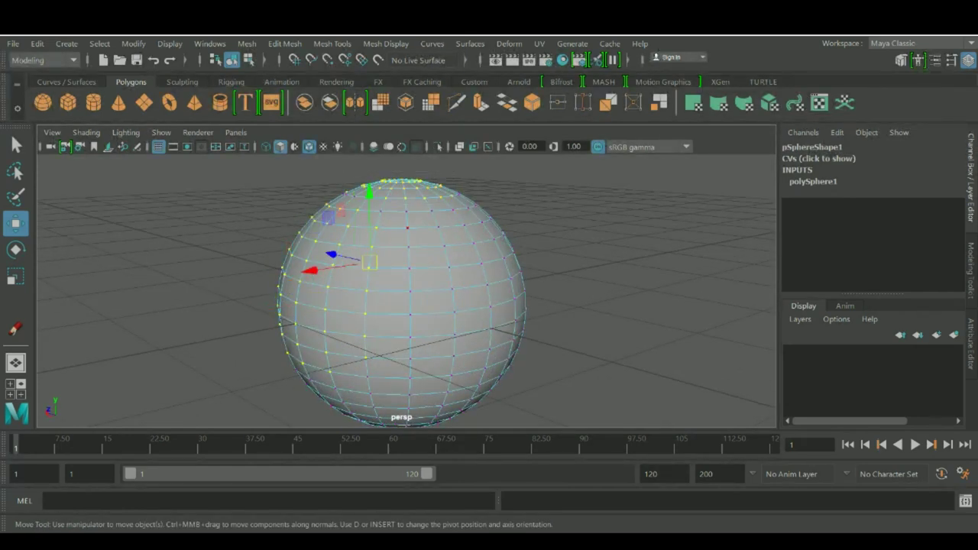
Try moving, rotating and scaling the selected side and top vertices, undoing each transformation.
drag(370, 262, 300, 229)
scroll(359, 260, down, 3)
key(ctrl+z)
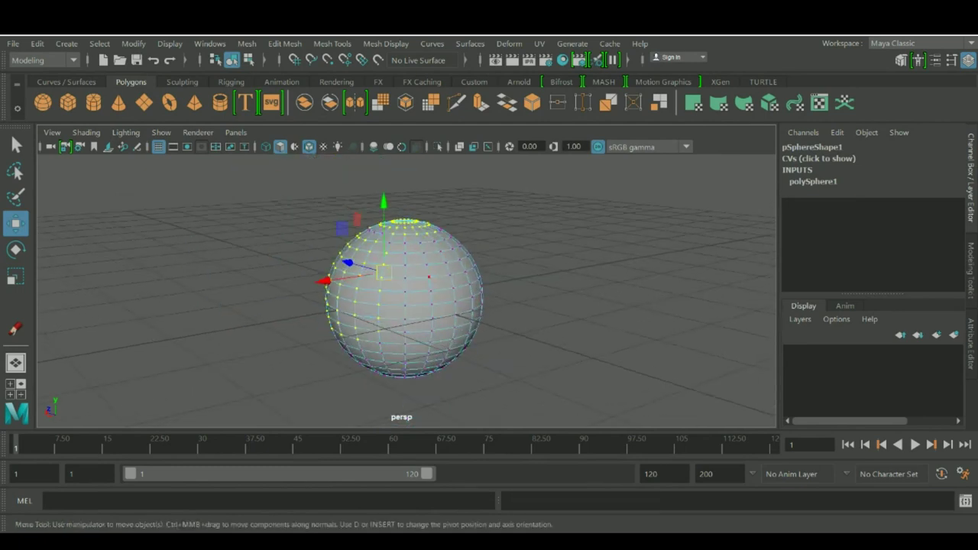
key(e)
drag(391, 321, 369, 322)
key(ctrl+z)
key(r)
drag(380, 269, 306, 296)
key(ctrl+z)
Reactivate the Move tool and return the sphere to object mode.
key(w)
key(ctrl+z)
key(F8)
alt+middle_drag(306, 296, 298, 274)
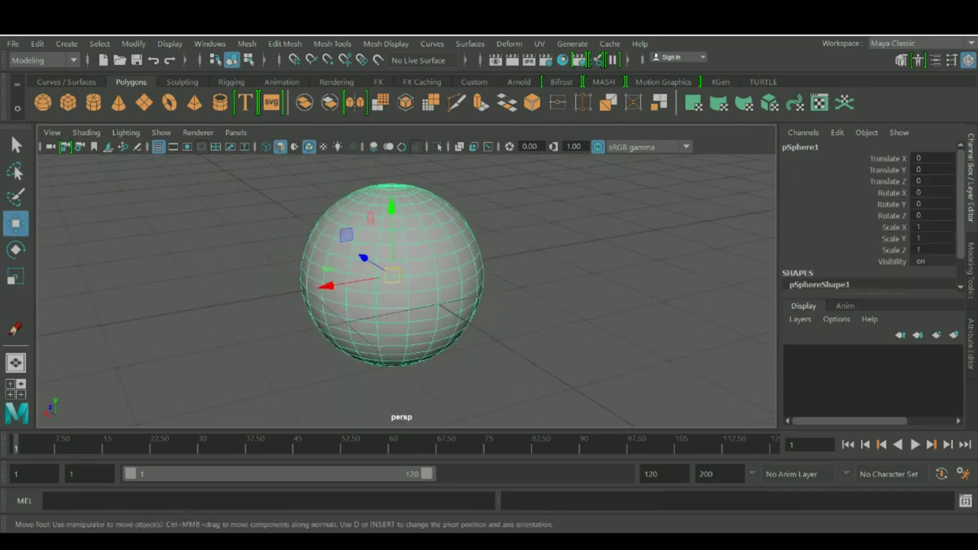
Activate the Select tool and switch the sphere to face mode.
alt+middle_drag(344, 232, 352, 230)
right_click(354, 231)
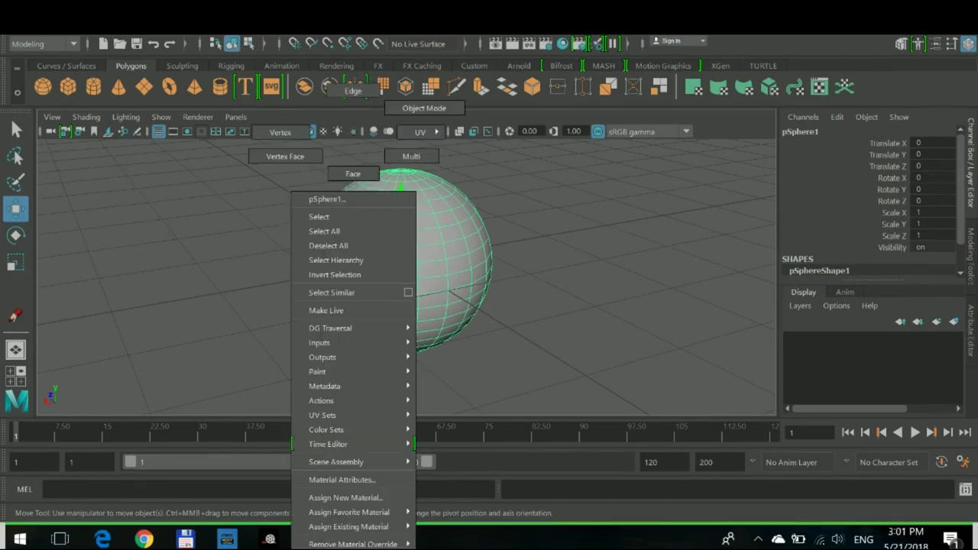
click(353, 174)
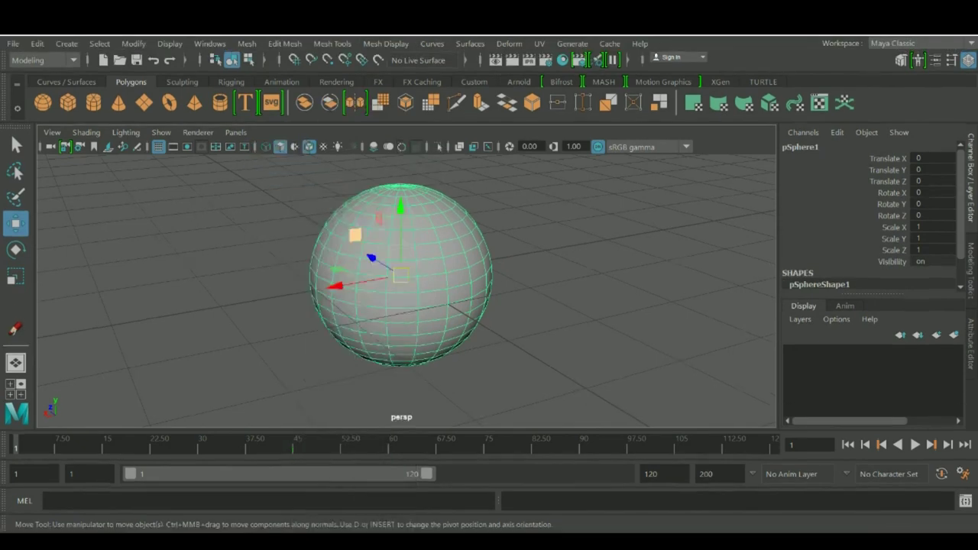
alt+middle_drag(353, 183, 340, 214)
key(q)
key(F8)
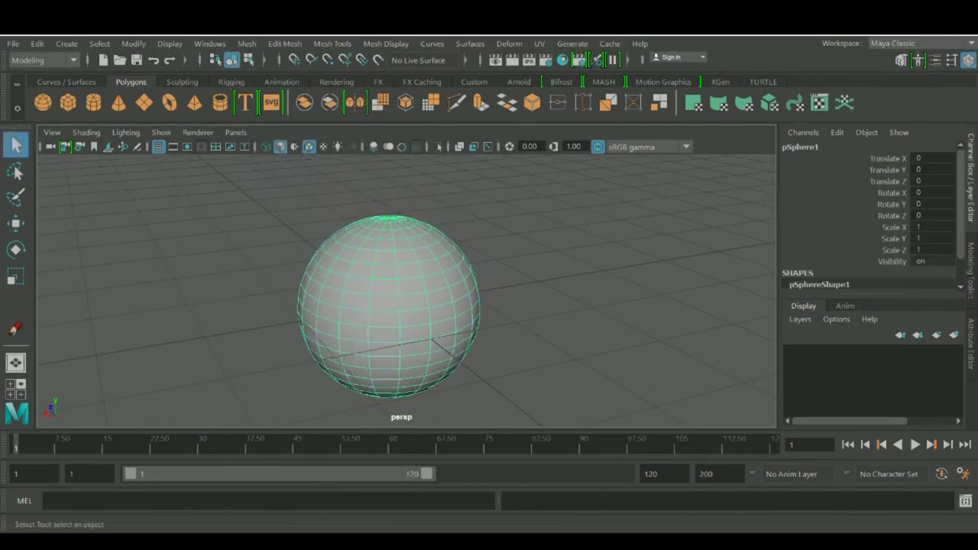
right_click(405, 259)
click(405, 174)
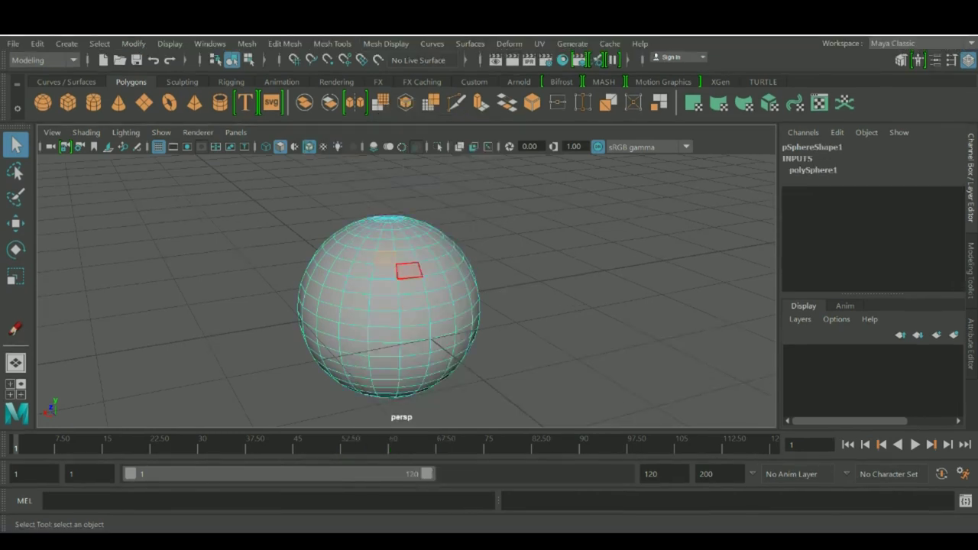
right_click(402, 270)
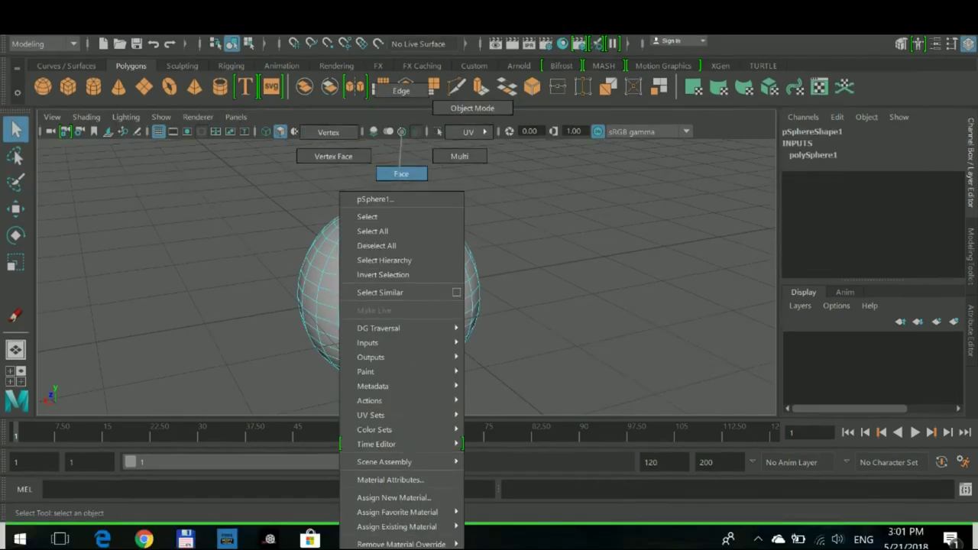
click(401, 189)
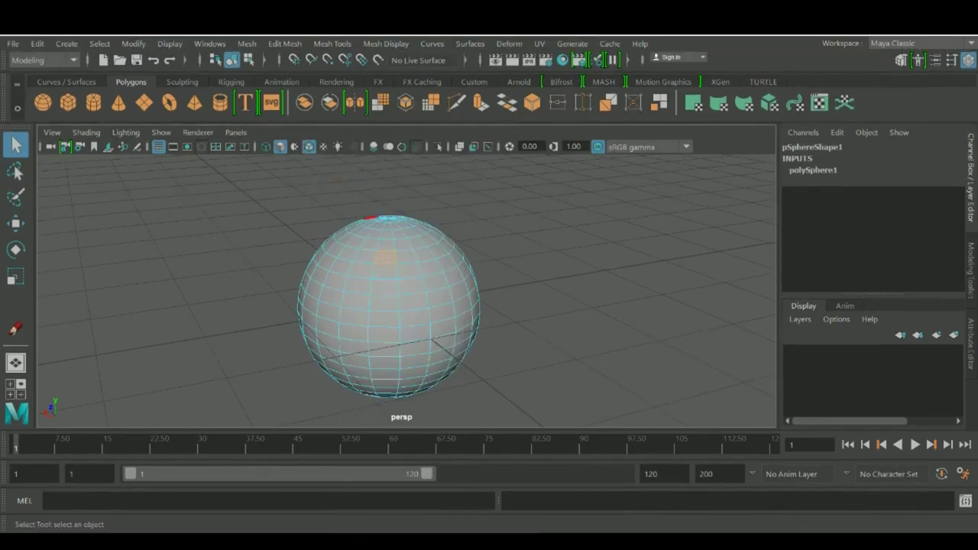
Box-select the faces on the sphere's upper part and try moving them, undoing the move.
drag(325, 201, 494, 303)
alt+drag(428, 298, 433, 278)
key(w)
key(ctrl+z)
Switch the sphere to edge mode and try moving box-selected edges on its side and top, undoing each move.
right_click(422, 267)
click(422, 106)
click(383, 244)
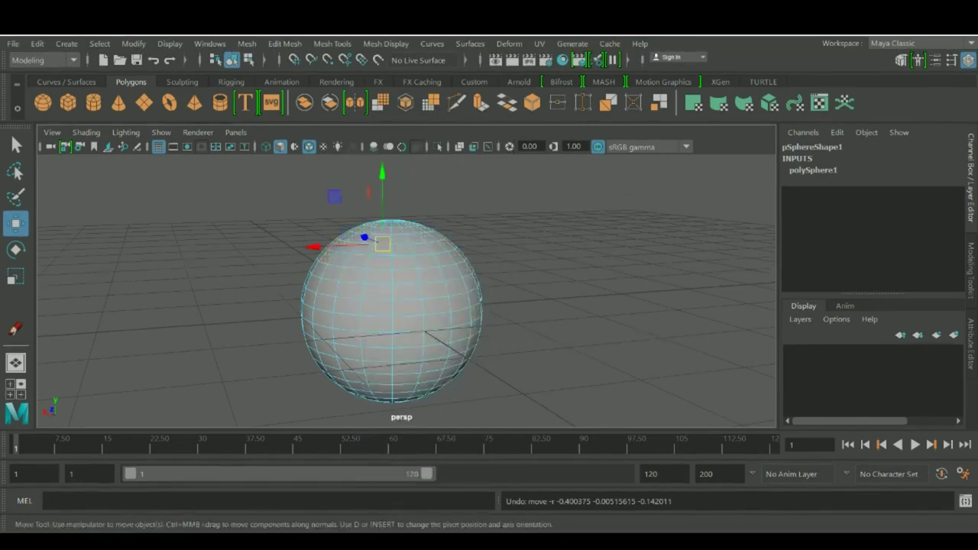
drag(281, 244, 343, 333)
drag(361, 296, 268, 287)
key(ctrl+z)
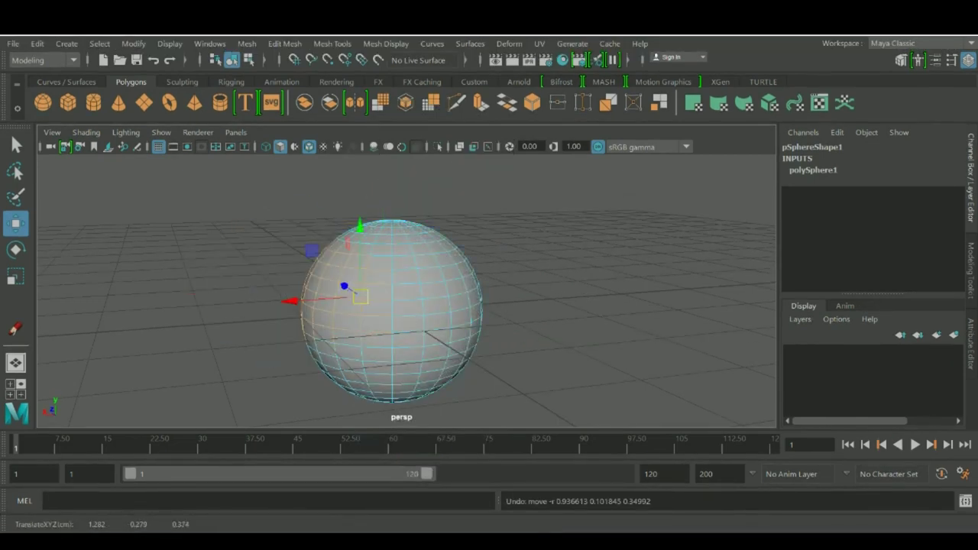
drag(342, 195, 451, 247)
drag(382, 232, 483, 264)
key(ctrl+z)
Switch the sphere to vertex mode and try moving a box-selected group of upper vertices, undoing the move.
right_drag(415, 263, 342, 147)
drag(402, 203, 488, 288)
drag(411, 252, 530, 278)
key(ctrl+z)
Return the sphere to object mode and move it along the Z axis to about 3.403.
right_drag(394, 316, 452, 264)
scroll(428, 276, down, 4)
key(q)
alt+drag(413, 252, 486, 287)
key(w)
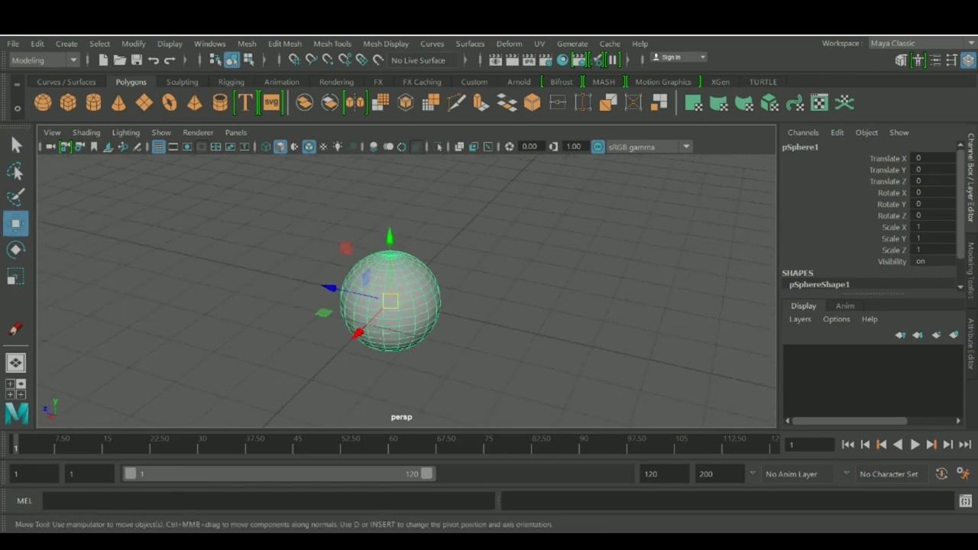
drag(331, 288, 189, 257)
alt+drag(189, 257, 226, 256)
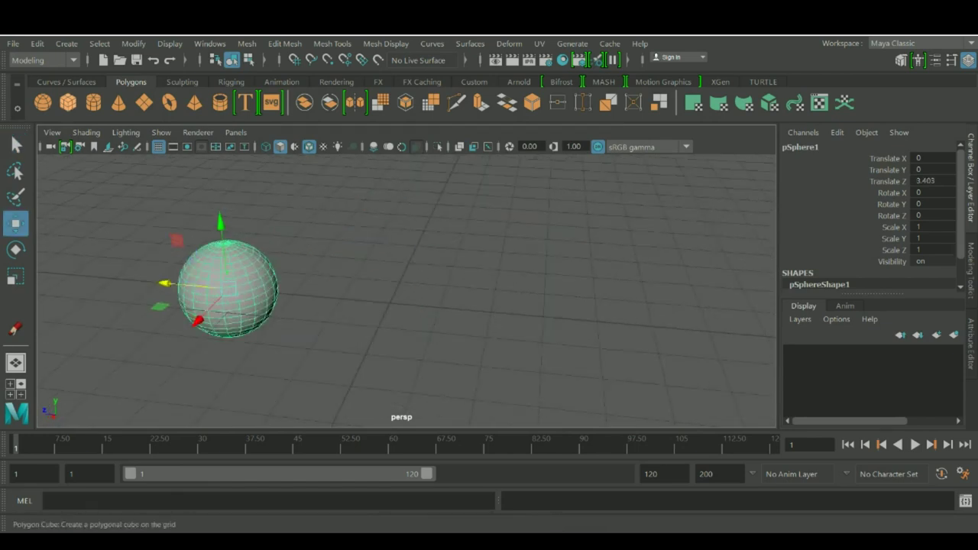
Create a polygon cube at the grid's centre.
click(68, 102)
alt+drag(428, 282, 512, 234)
key(ctrl+z)
scroll(459, 283, down, 2)
alt+middle_drag(458, 283, 499, 224)
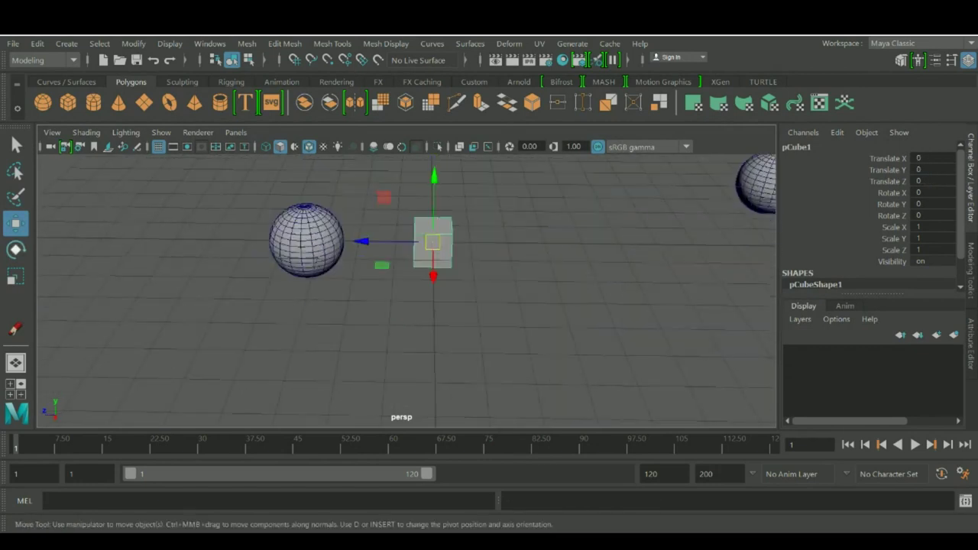
Move the cube across the ground plane to about X 0.583, Z -4.885.
key(e)
key(r)
key(w)
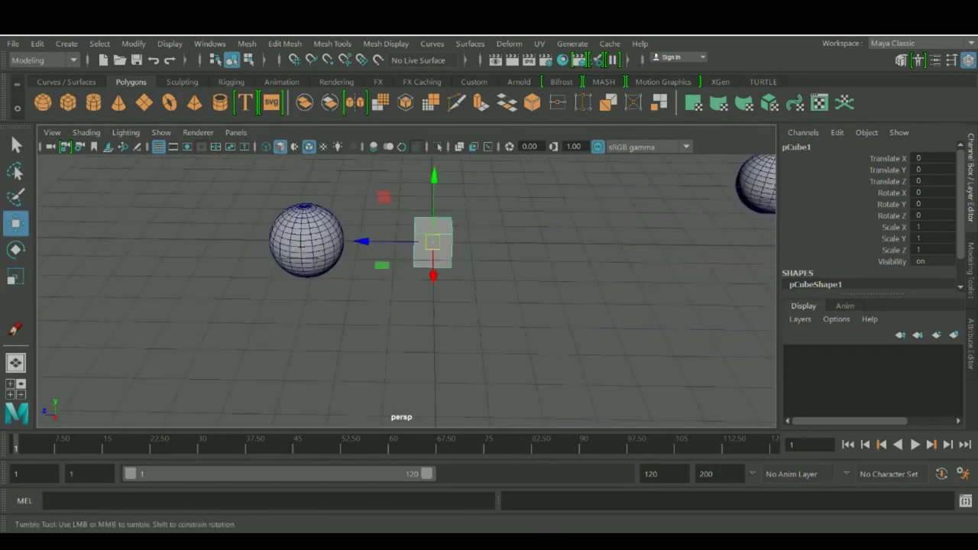
drag(383, 272, 580, 292)
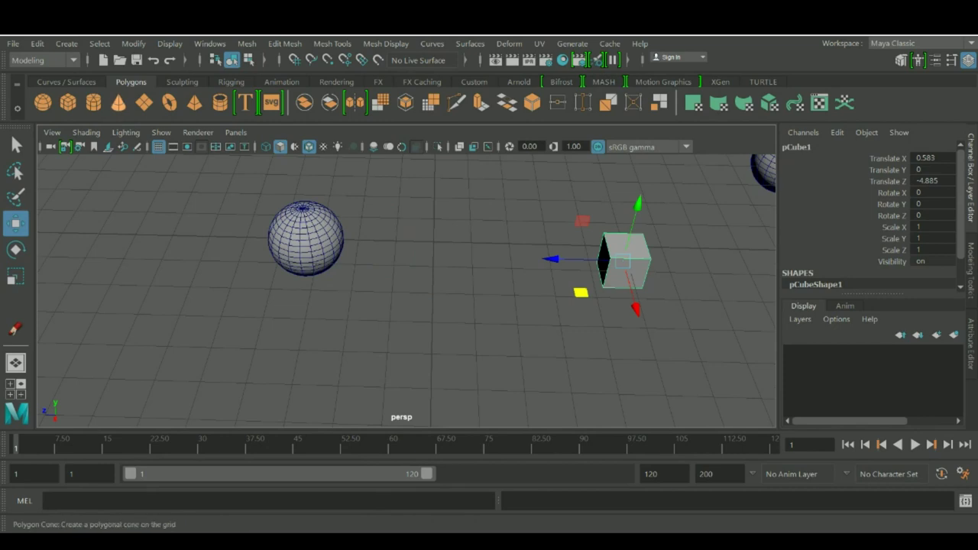
Create a polygon cylinder and move it across the ground plane to about X 3.249, Z 2.454.
click(94, 103)
alt+drag(428, 279, 215, 345)
alt+drag(298, 309, 296, 314)
scroll(298, 302, down, 3)
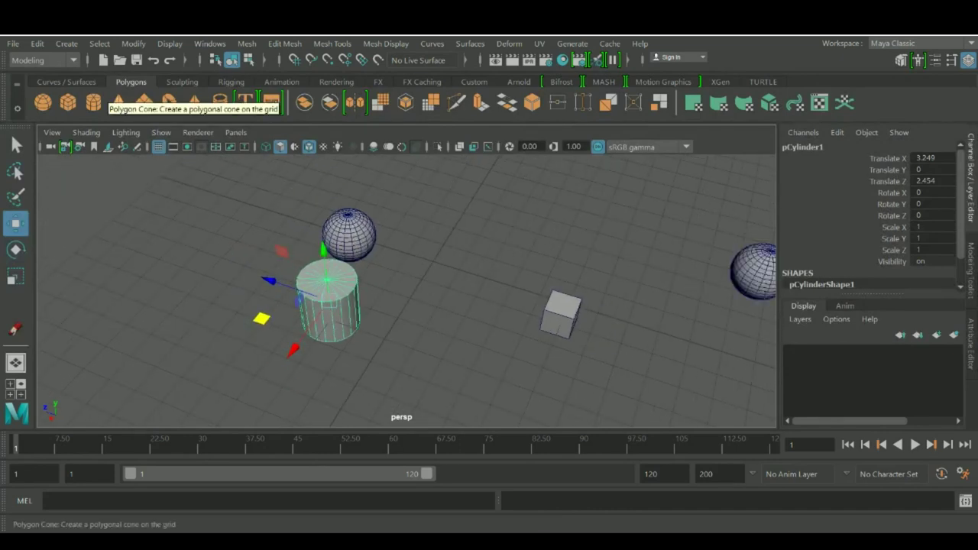
Create a polygon cone and move it along the X axis to about -5.505.
click(119, 103)
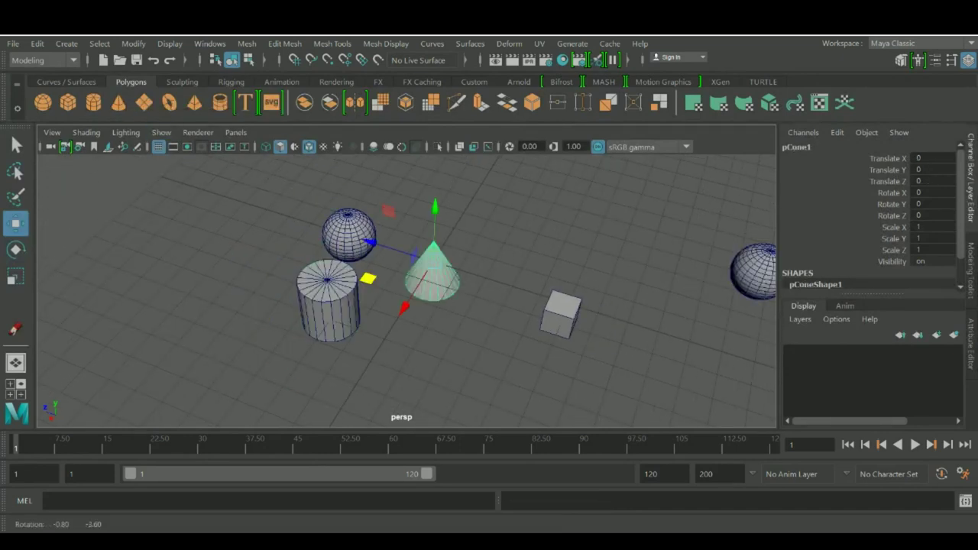
alt+drag(413, 321, 414, 295)
drag(432, 258, 583, 216)
key(ctrl+z)
scroll(428, 298, down, 3)
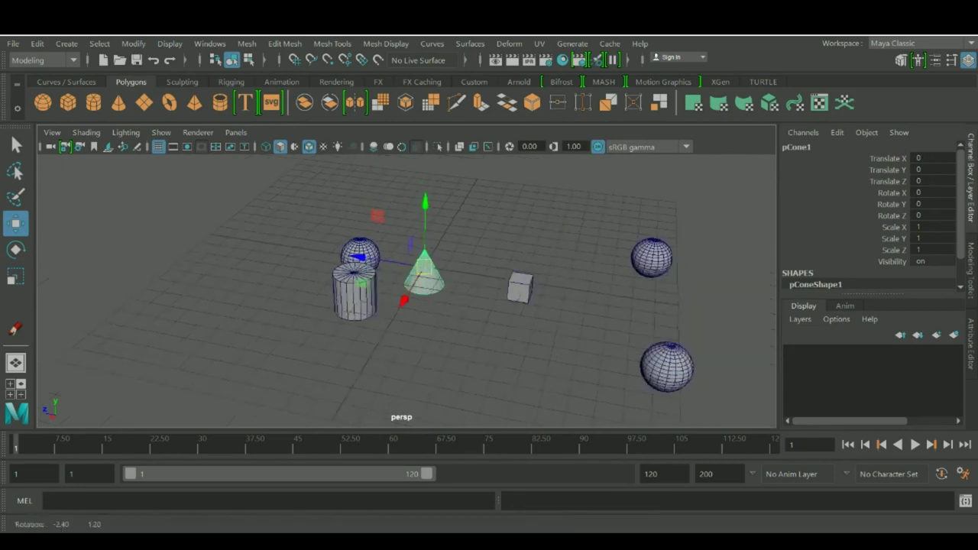
alt+drag(428, 298, 489, 329)
drag(421, 313, 420, 244)
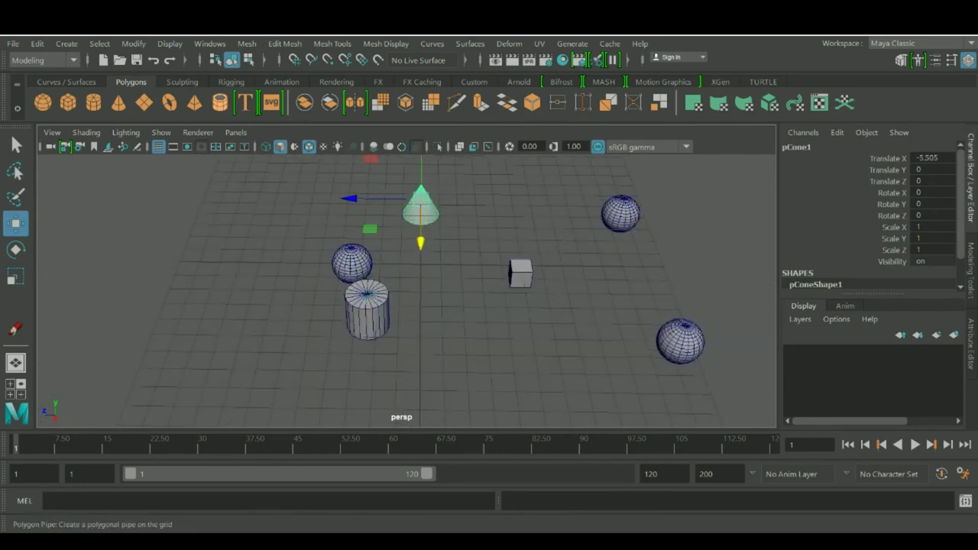
Create a polygon pipe moved to about X 4.469, Z -2.542 and a pyramid moved to about X -3.265, Z -4.448.
click(219, 102)
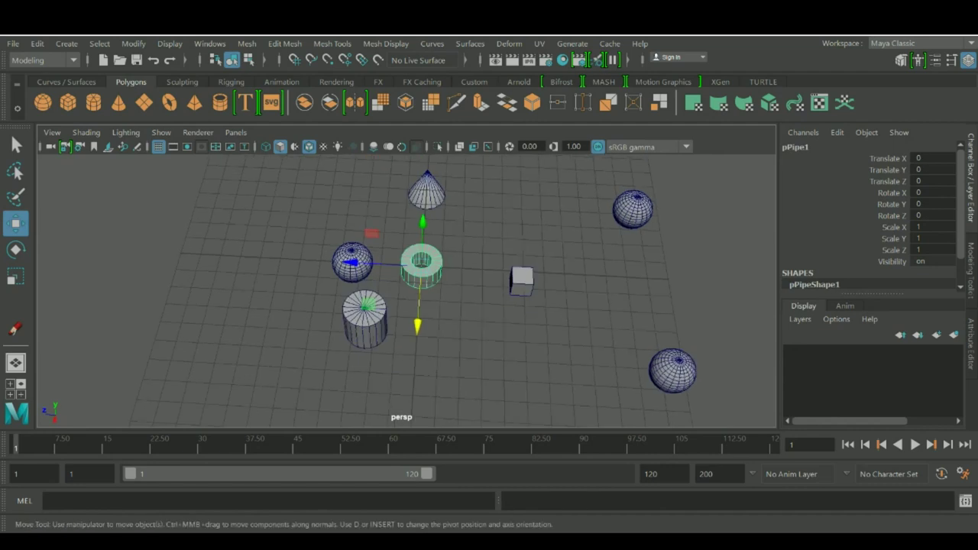
drag(369, 304, 421, 389)
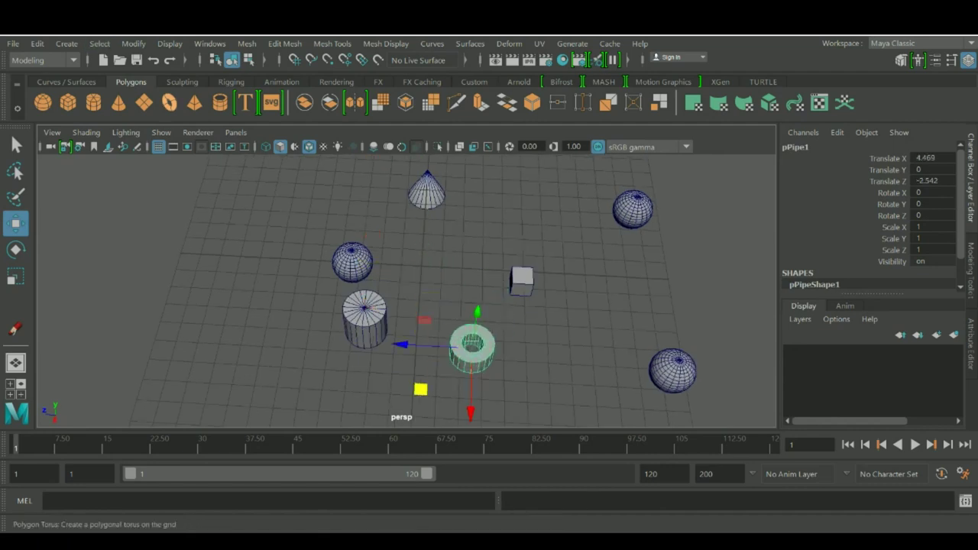
click(195, 102)
drag(369, 304, 462, 256)
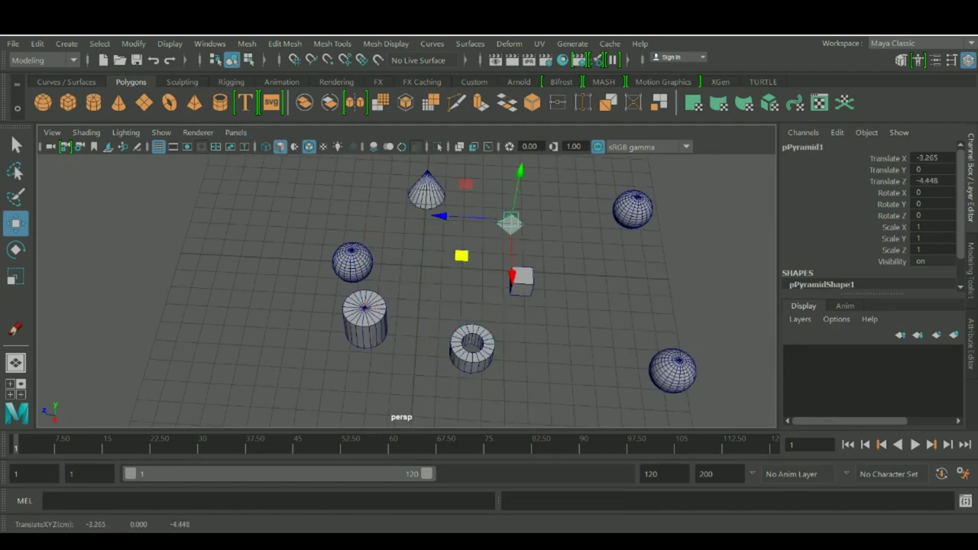
click(198, 133)
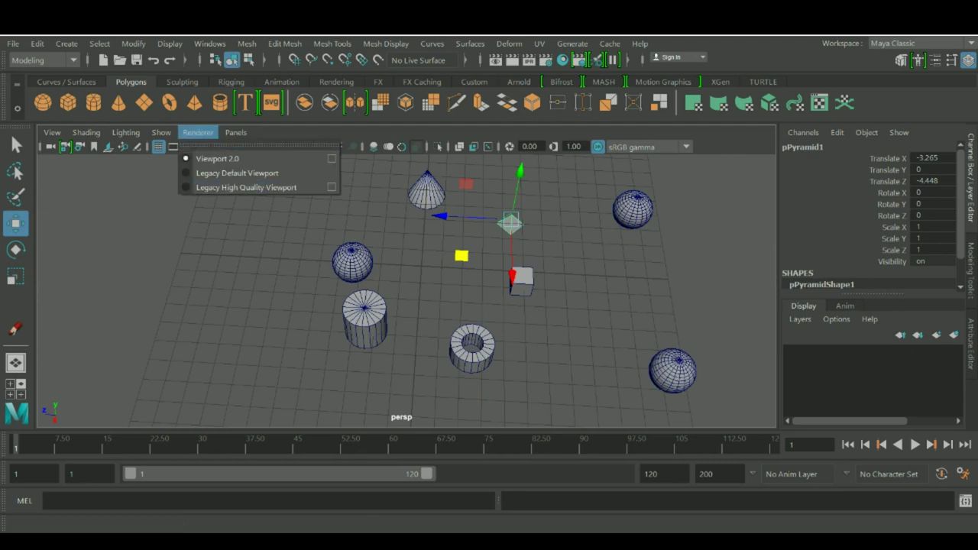
Box-select the cone, cube and pyramid together.
alt+drag(405, 267, 343, 276)
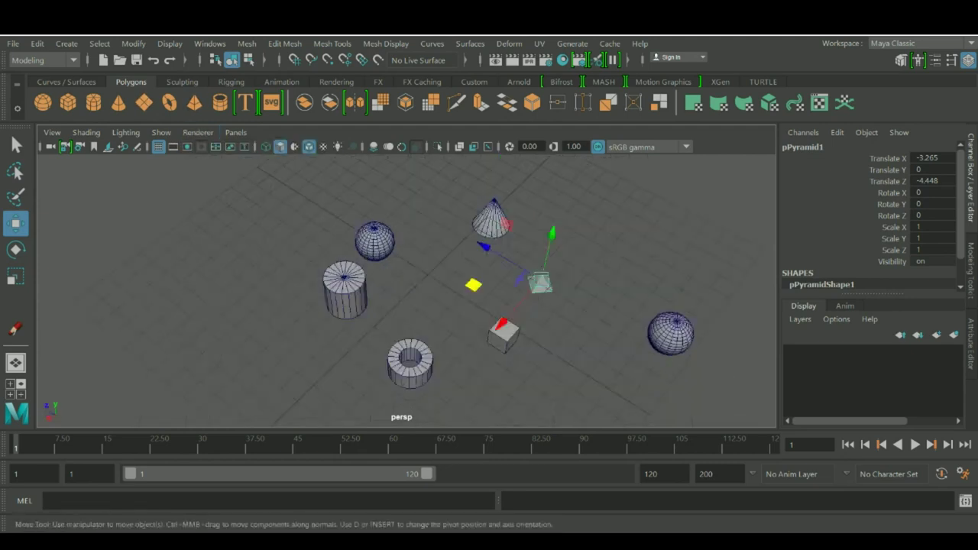
drag(306, 183, 585, 398)
alt+drag(474, 275, 383, 268)
drag(609, 299, 642, 359)
alt+drag(489, 291, 405, 283)
drag(600, 287, 370, 379)
alt+drag(458, 290, 436, 291)
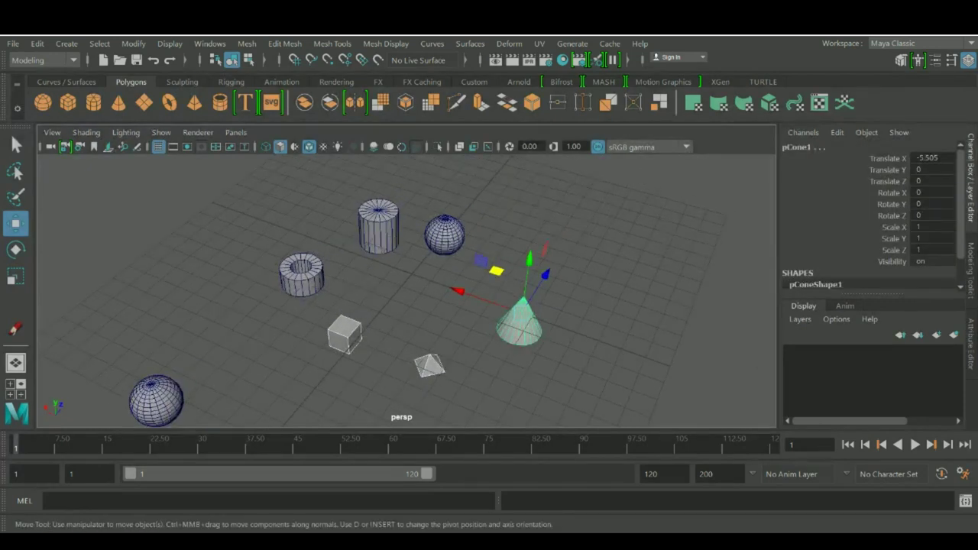
Try moving the selected cone, cube and pyramid together, undo the move and return to the Select tool.
drag(524, 306, 567, 306)
key(ctrl+z)
alt+drag(489, 290, 508, 314)
key(q)
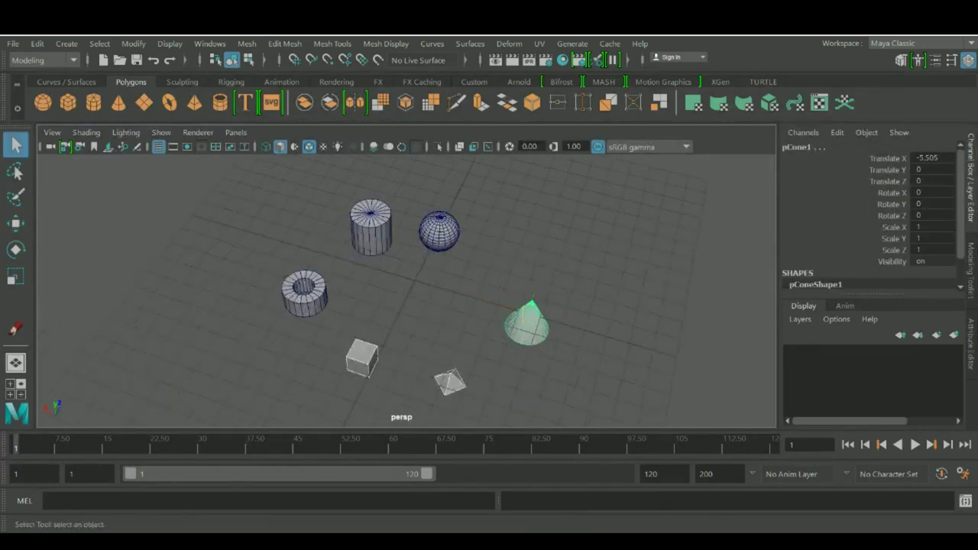
Examine the arranged primitives on the grid from several angles and distances.
scroll(407, 290, down, 2)
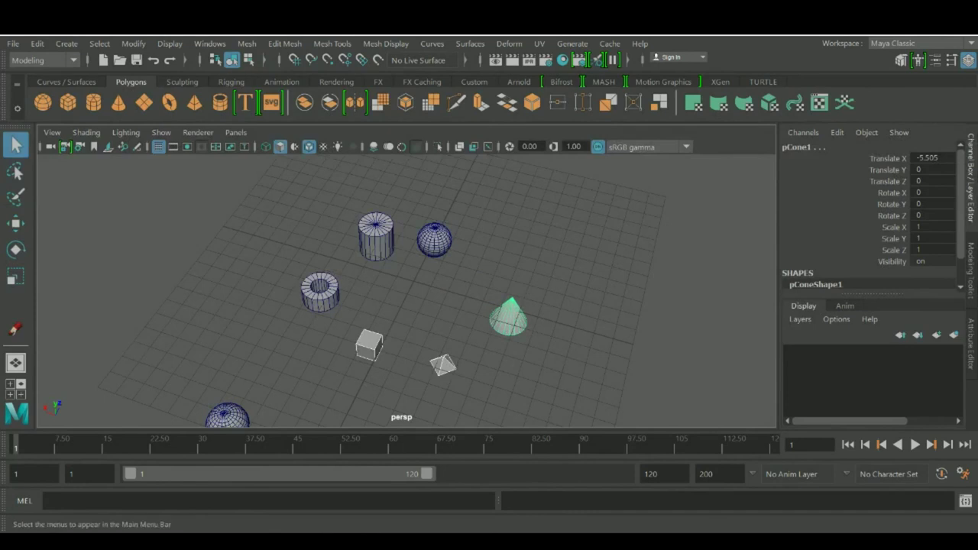
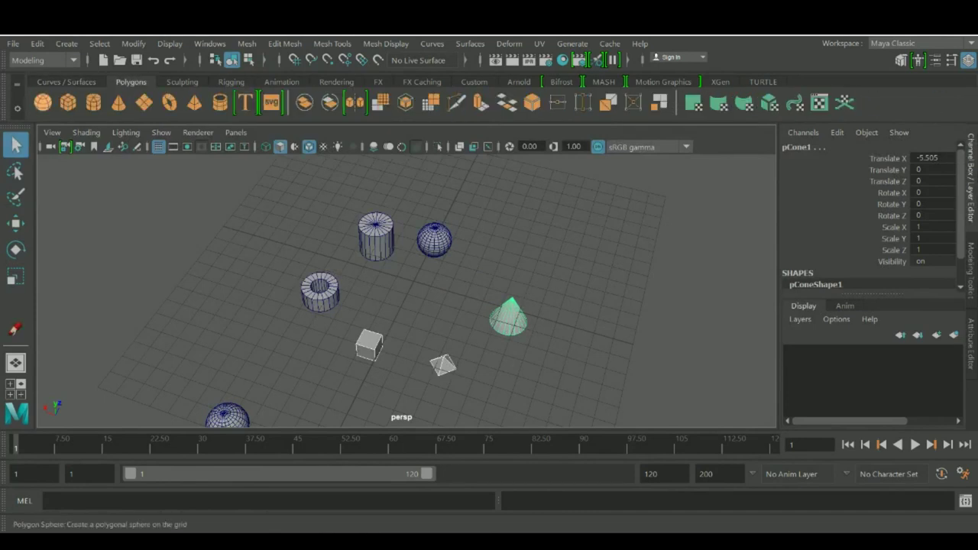
alt+drag(382, 268, 325, 263)
scroll(417, 291, down, 2)
alt+right_drag(325, 264, 302, 263)
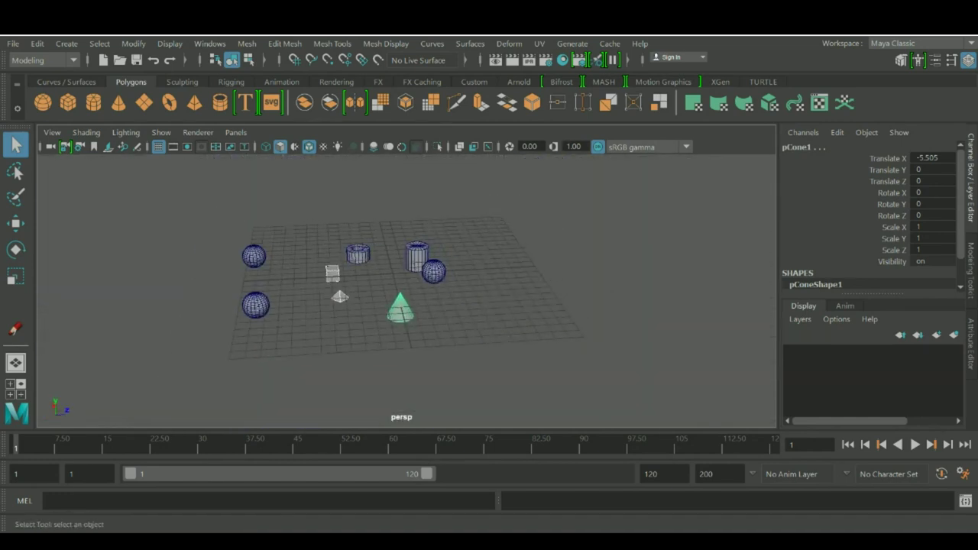
alt+middle_drag(383, 283, 396, 272)
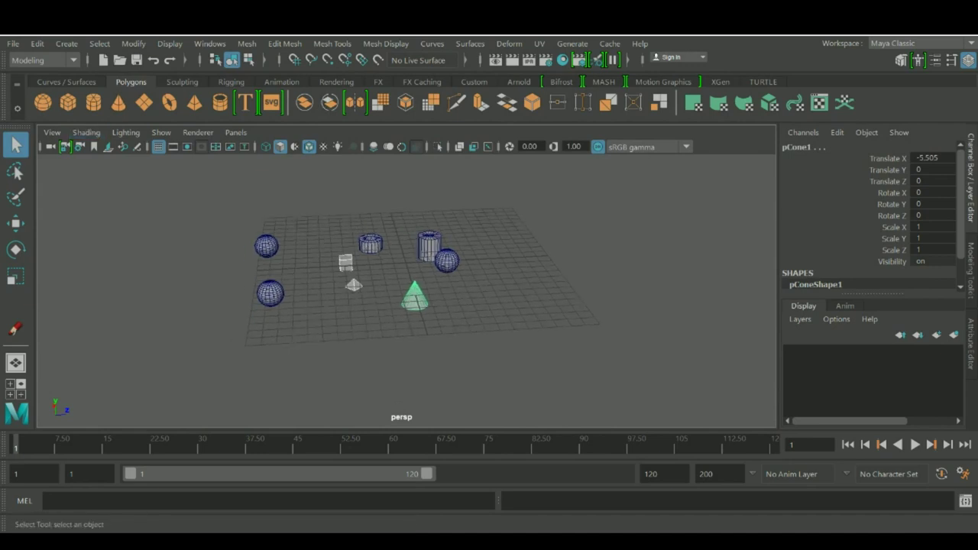
key(alt+v)
key(Escape)
alt+drag(91, 214, 153, 214)
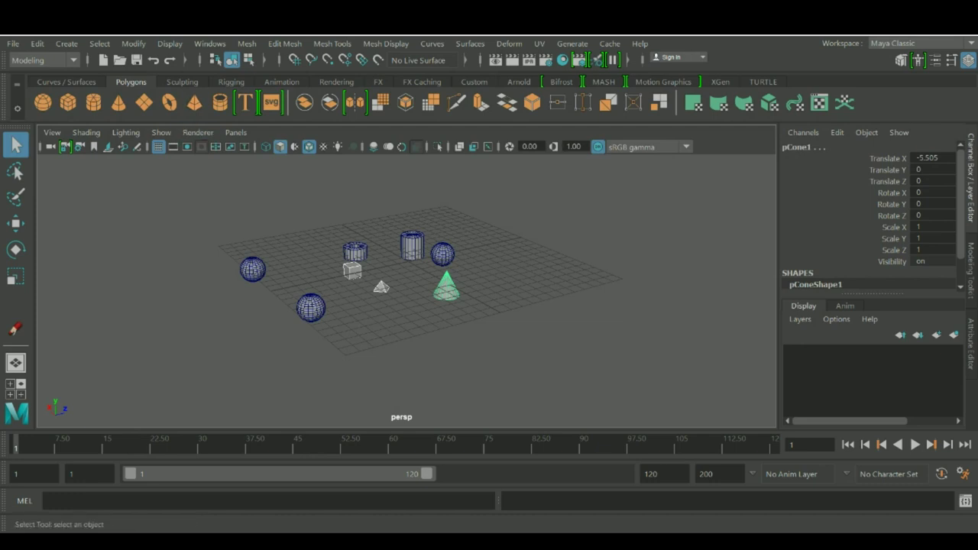
alt+drag(474, 291, 416, 321)
scroll(436, 313, up, 2)
Select only the cone and look through its Attribute Editor, the Modeling Toolkit and its Channel Box.
click(418, 321)
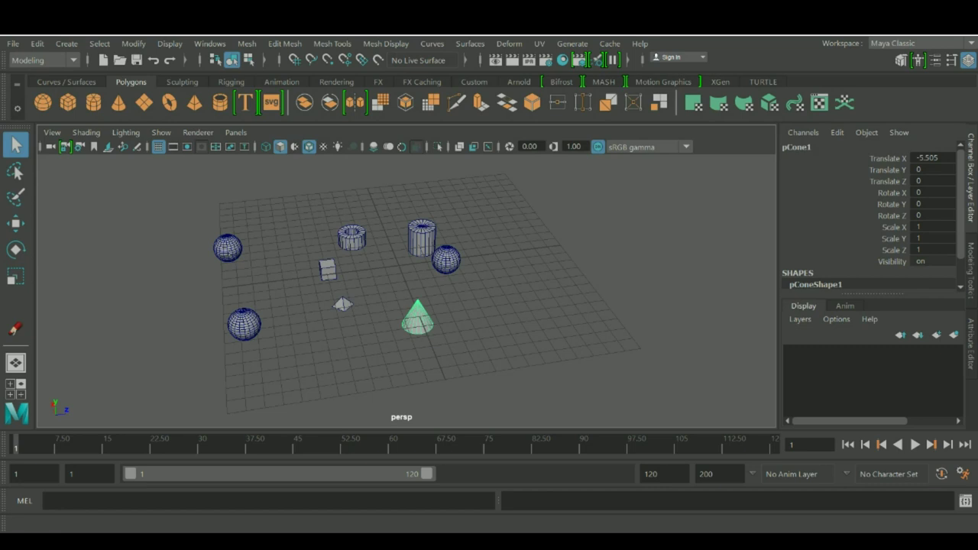
key(ctrl+a)
key(ctrl+a)
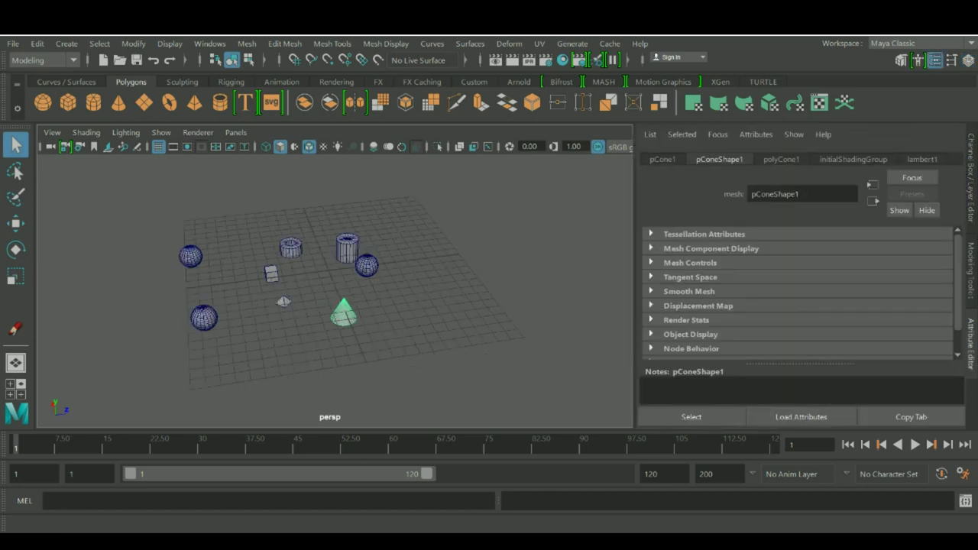
click(971, 270)
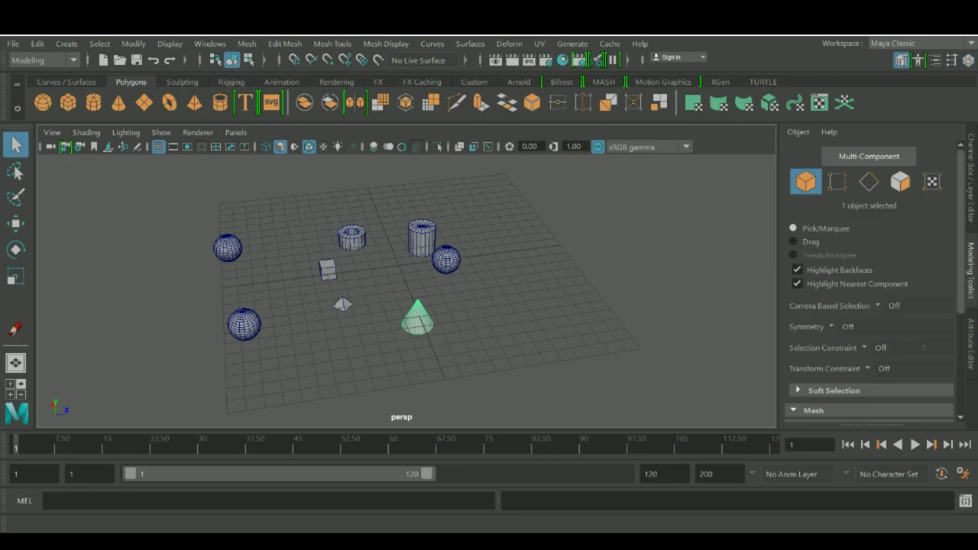
click(971, 344)
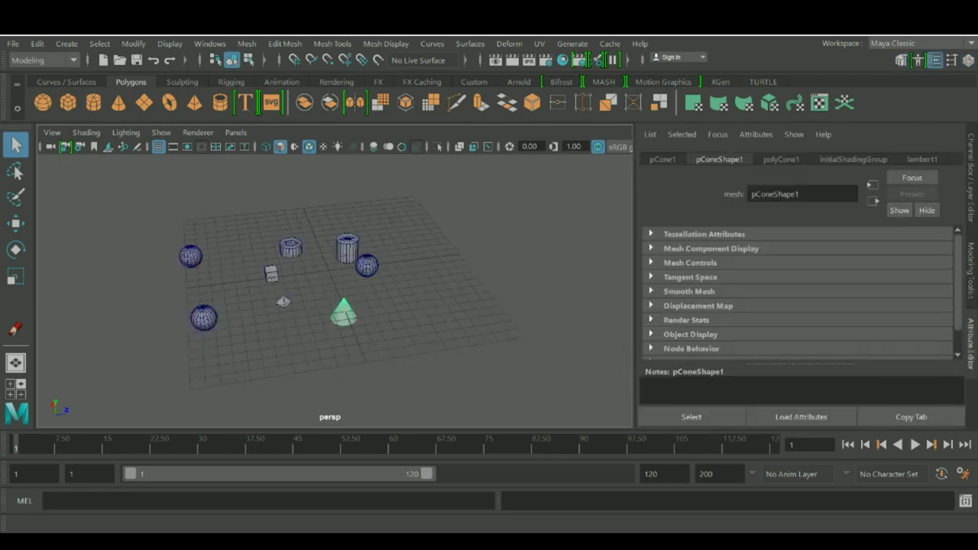
key(ctrl+a)
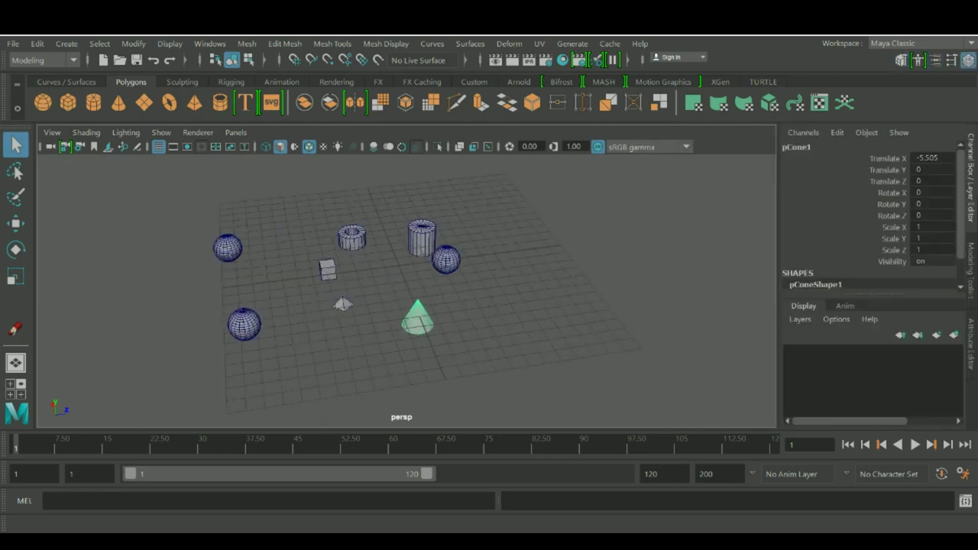
Expand the cone's polyCone1 construction settings to expose its radius, height and subdivisions.
click(888, 158)
alt+drag(405, 290, 436, 290)
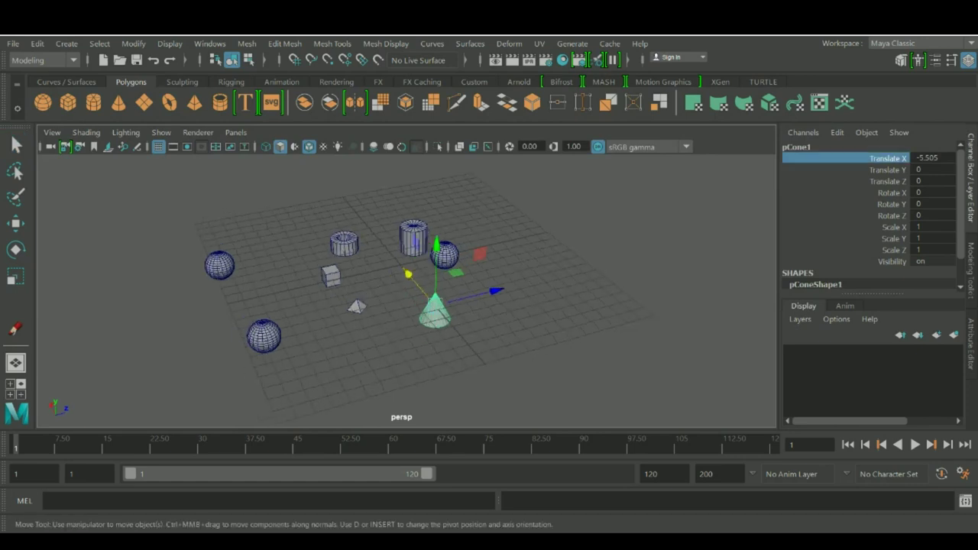
scroll(405, 291, up, 2)
alt+middle_drag(436, 290, 425, 280)
scroll(871, 216, down, 2)
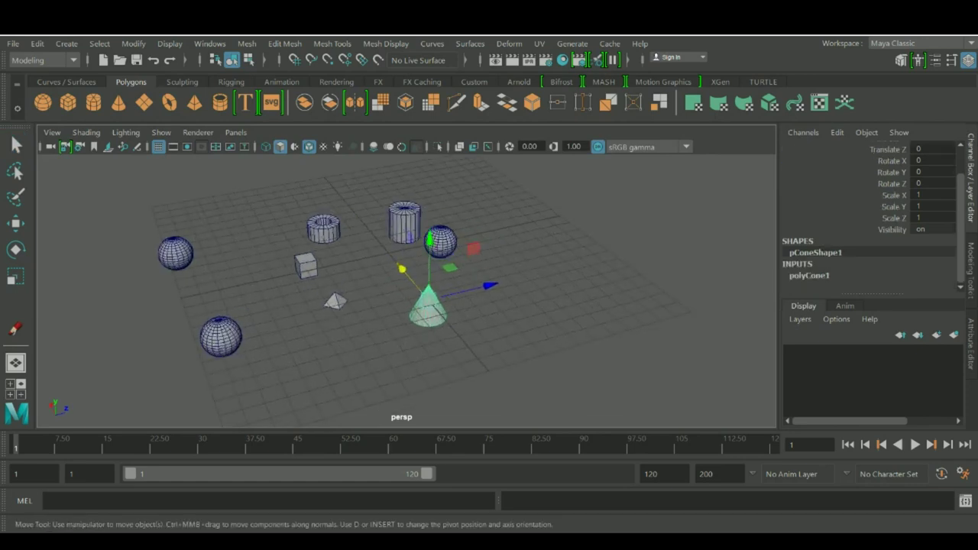
click(809, 275)
scroll(871, 229, down, 4)
scroll(406, 290, up, 2)
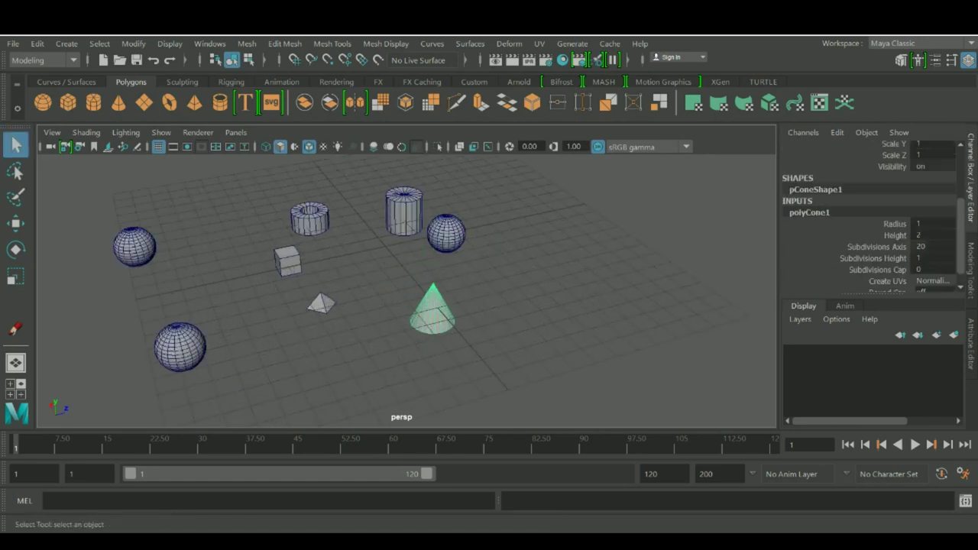
alt+middle_drag(405, 290, 401, 282)
alt+drag(405, 291, 408, 248)
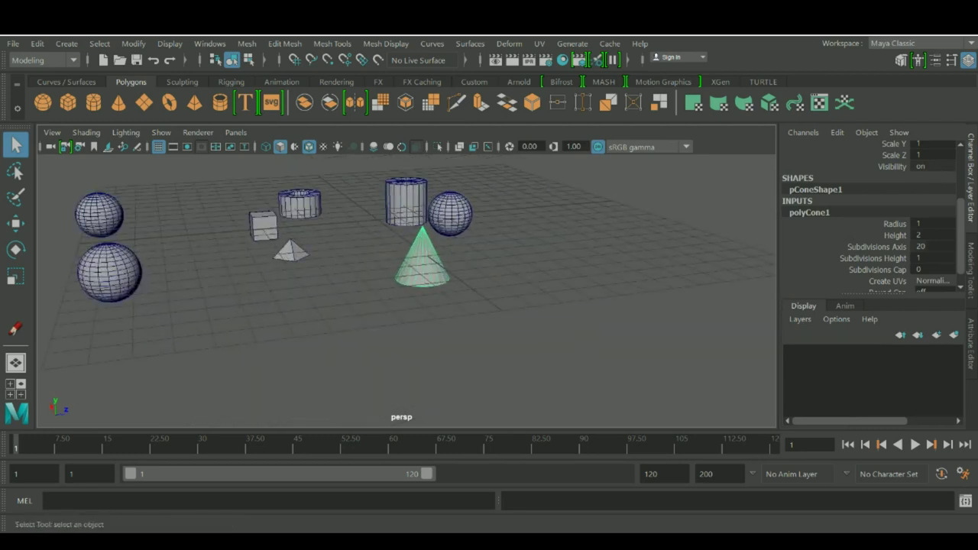
alt+drag(408, 260, 432, 293)
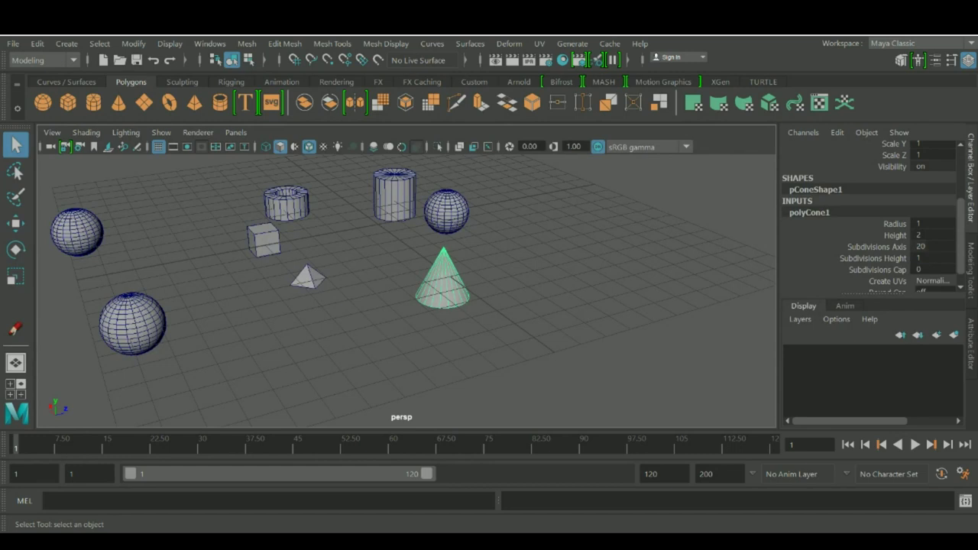
Reduce the cone's radius to 0.9 and view the cone up close.
click(895, 223)
mouse_move(454, 280)
middle_down()
mouse_move(489, 280)
mouse_move(433, 269)
mouse_move(433, 281)
mouse_move(451, 279)
mouse_move(432, 279)
mouse_move(442, 280)
middle_up()
scroll(444, 282, up, 2)
scroll(432, 270, up, 3)
mouse_move(442, 279)
alt+middle_down()
mouse_move(469, 279)
mouse_move(444, 280)
alt+middle_up()
Try changing the cone's height and axis subdivisions, undoing each change.
click(895, 235)
key(ctrl+z)
click(876, 246)
key(ctrl+z)
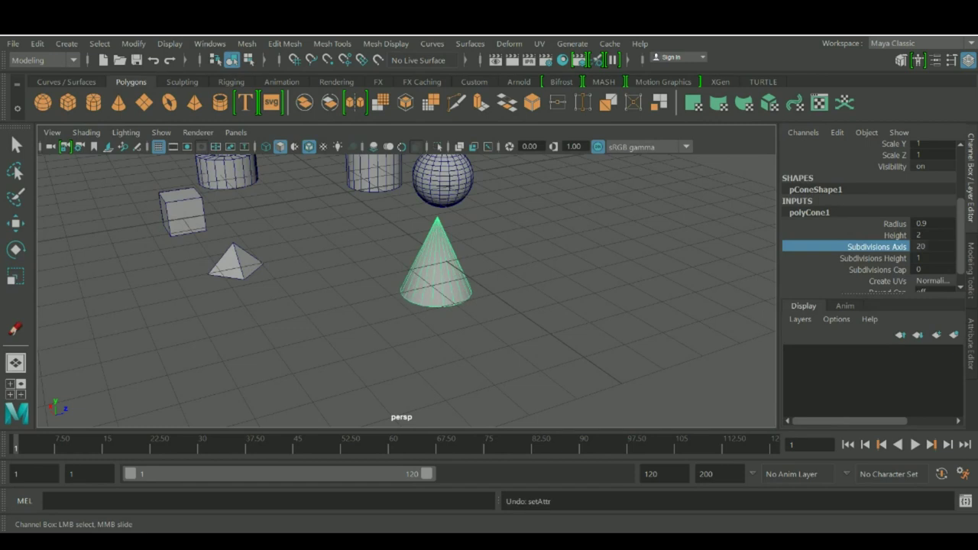
Try raising the cone's height subdivisions to 13 and again to other values, undoing each change.
alt+drag(443, 279, 454, 280)
click(874, 258)
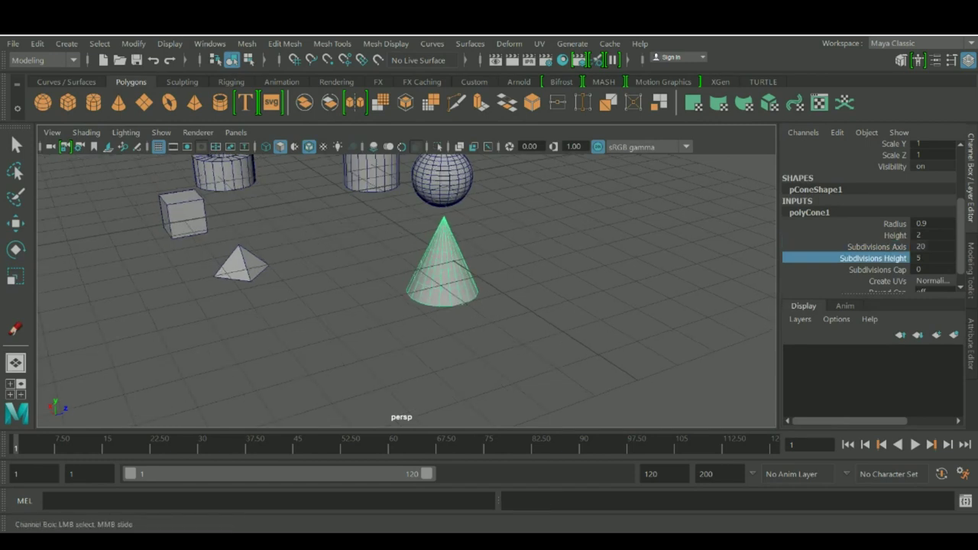
middle_drag(454, 280, 459, 280)
scroll(458, 280, up, 5)
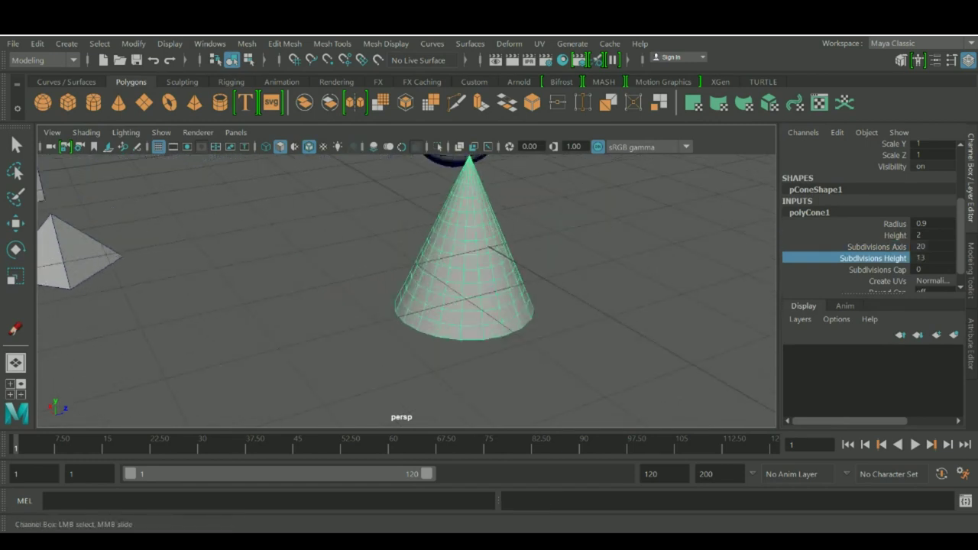
key(ctrl+z)
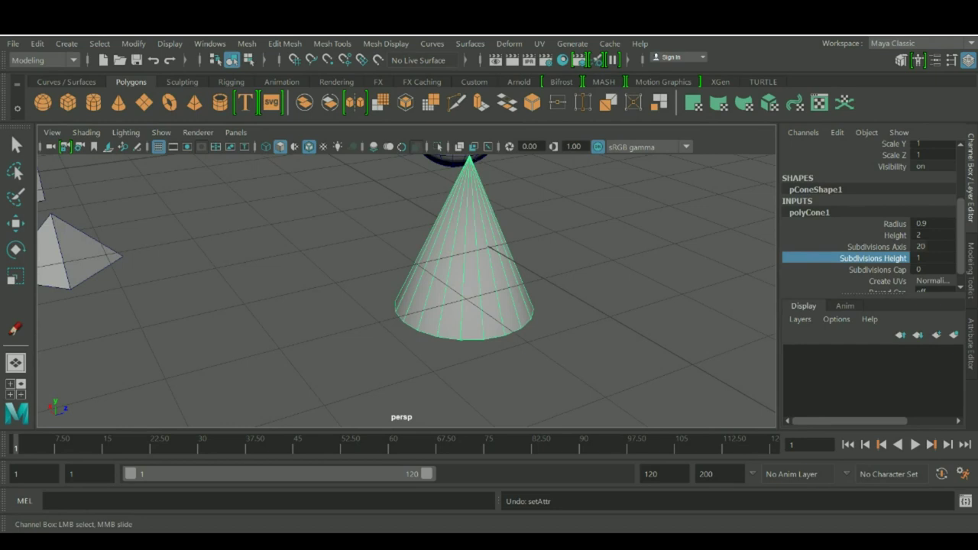
middle_drag(458, 280, 489, 280)
key(ctrl+z)
Try changing the cone's cap subdivisions and its radius, undoing each change.
click(878, 270)
key(ctrl+z)
click(894, 224)
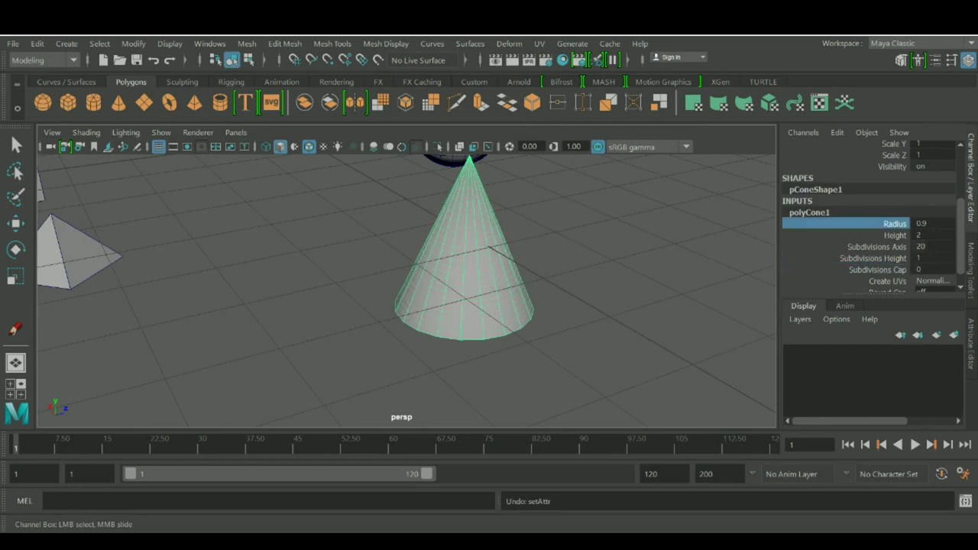
middle_drag(458, 280, 515, 280)
key(ctrl+z)
scroll(871, 224, down, 1)
scroll(459, 279, down, 4)
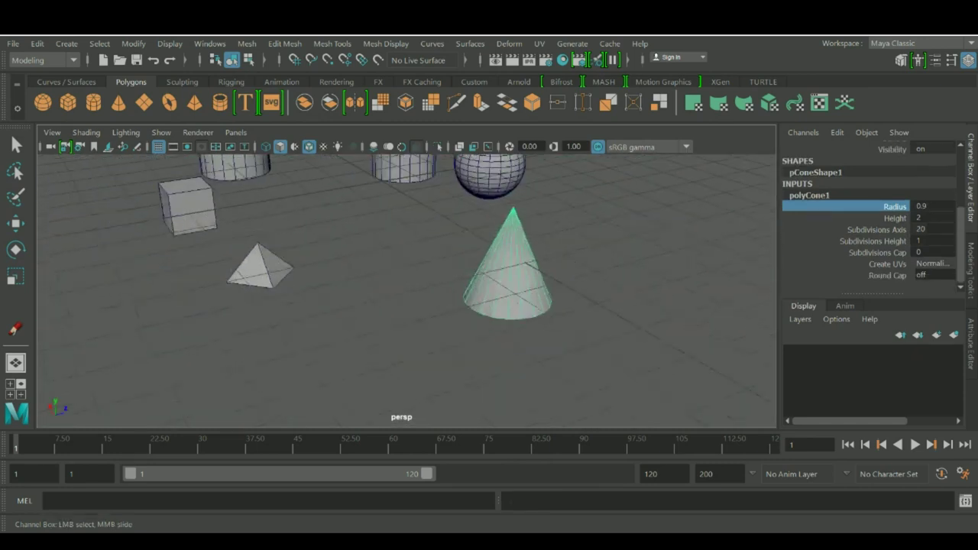
Select the cube and expand its polyCube1 construction settings to expose its dimensions and subdivisions.
alt+drag(489, 280, 463, 310)
click(189, 225)
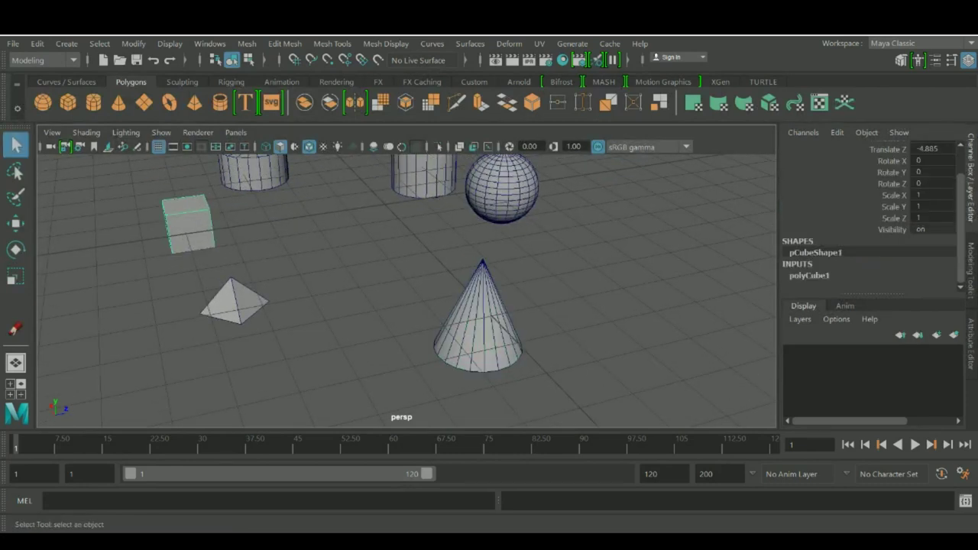
click(809, 276)
scroll(428, 283, down, 4)
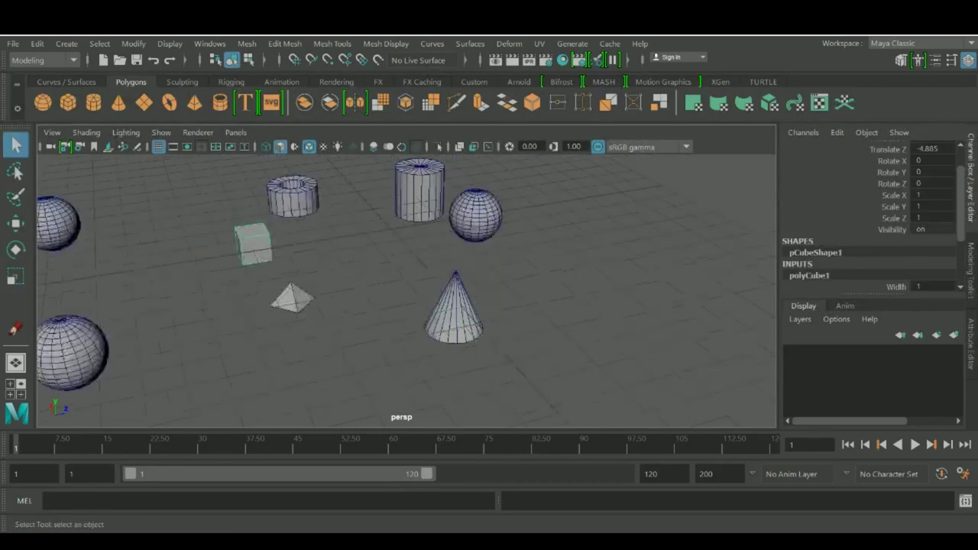
alt+middle_drag(428, 283, 547, 315)
scroll(546, 316, up, 3)
scroll(872, 230, down, 2)
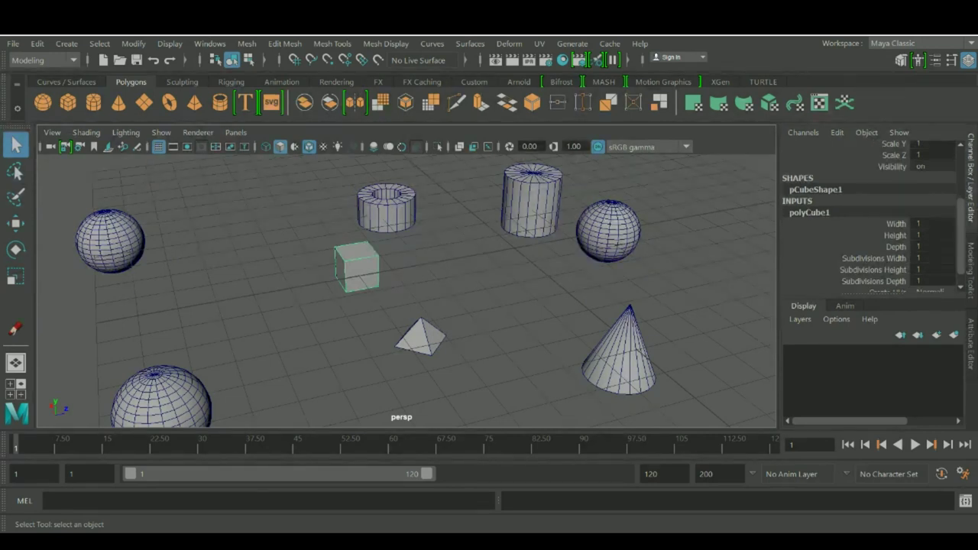
Raise the cube's width, height and depth subdivisions together to 6.
scroll(872, 229, down, 1)
click(874, 240)
drag(874, 241, 875, 263)
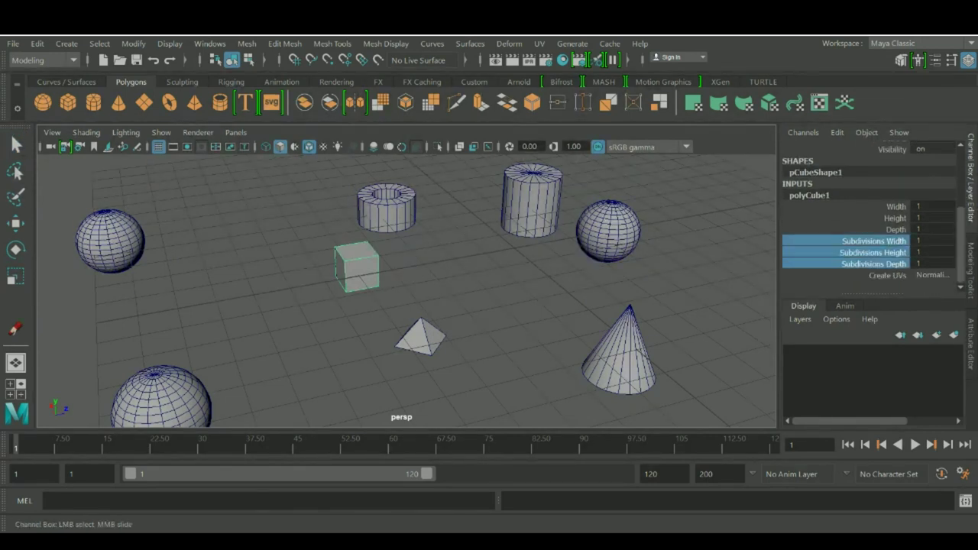
middle_drag(520, 298, 573, 298)
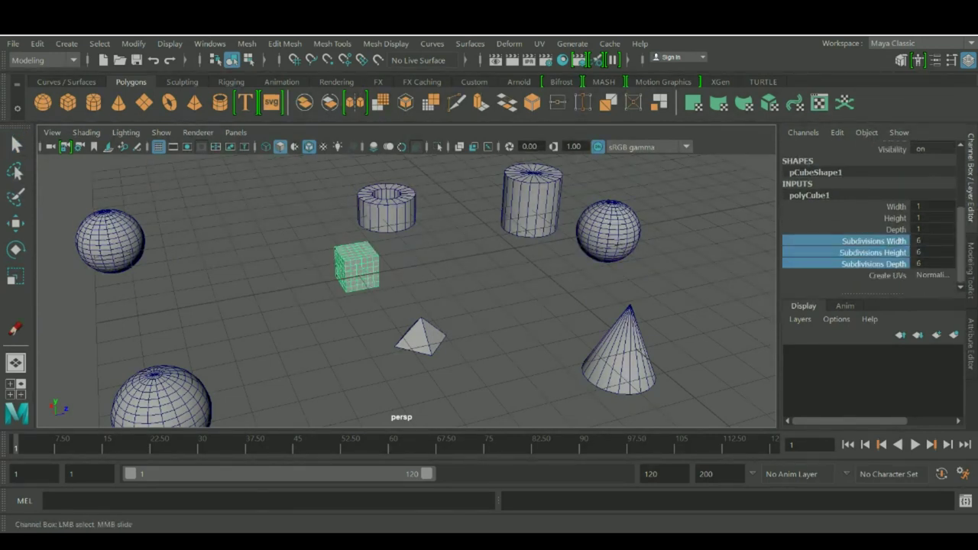
alt+drag(489, 294, 539, 298)
scroll(459, 294, up, 4)
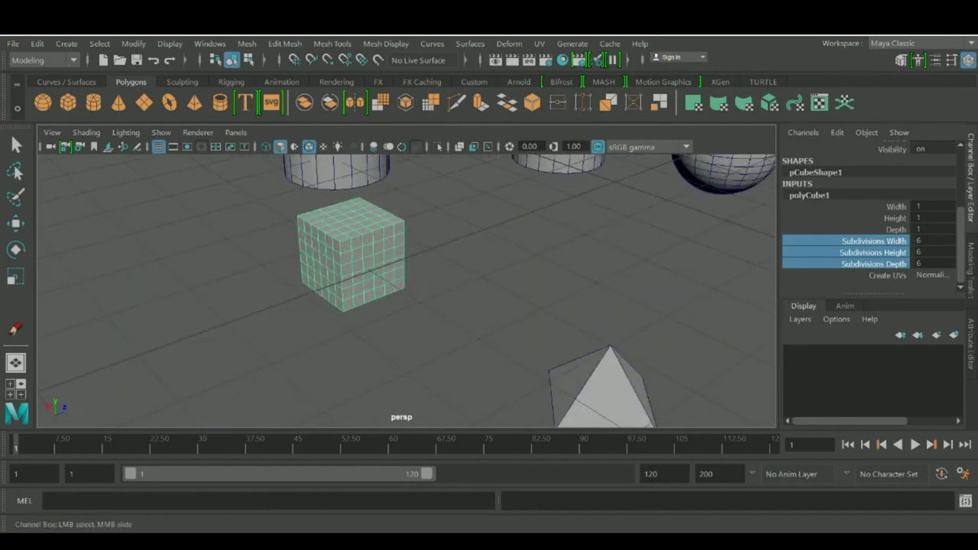
alt+drag(458, 294, 500, 348)
Reselect the cube, expand its polyCube1 construction settings and set Subdivisions Width to 9.
drag(432, 303, 390, 241)
alt+middle_drag(412, 275, 426, 284)
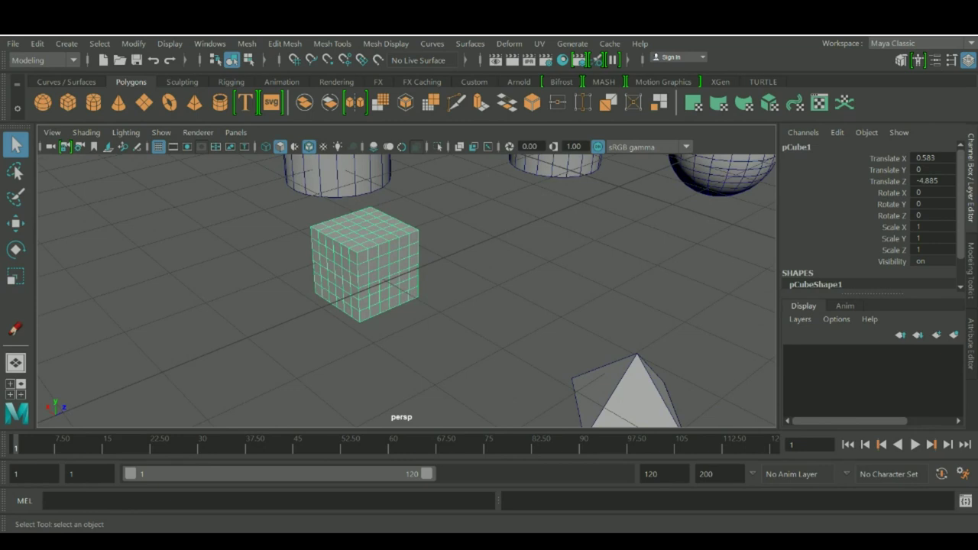
scroll(871, 218, down, 1)
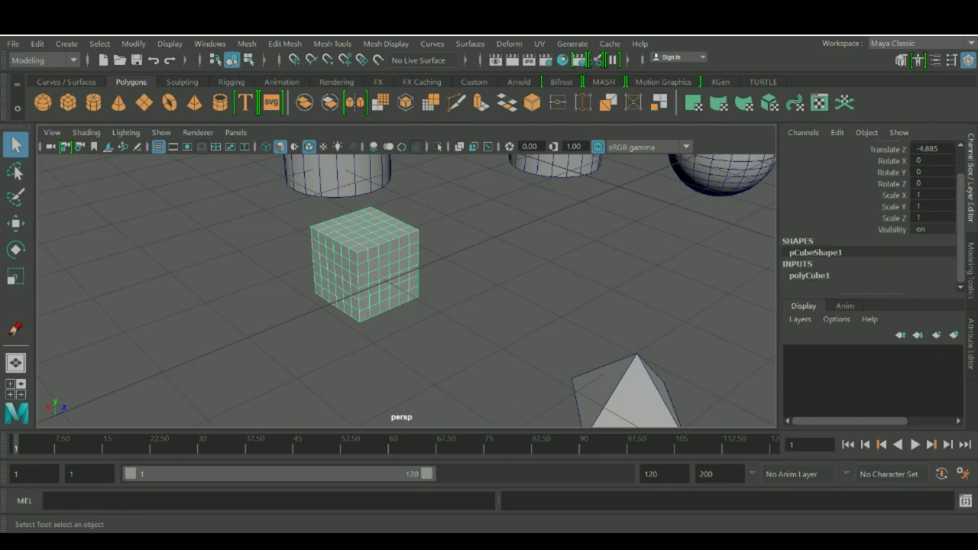
click(810, 276)
scroll(856, 263, down, 3)
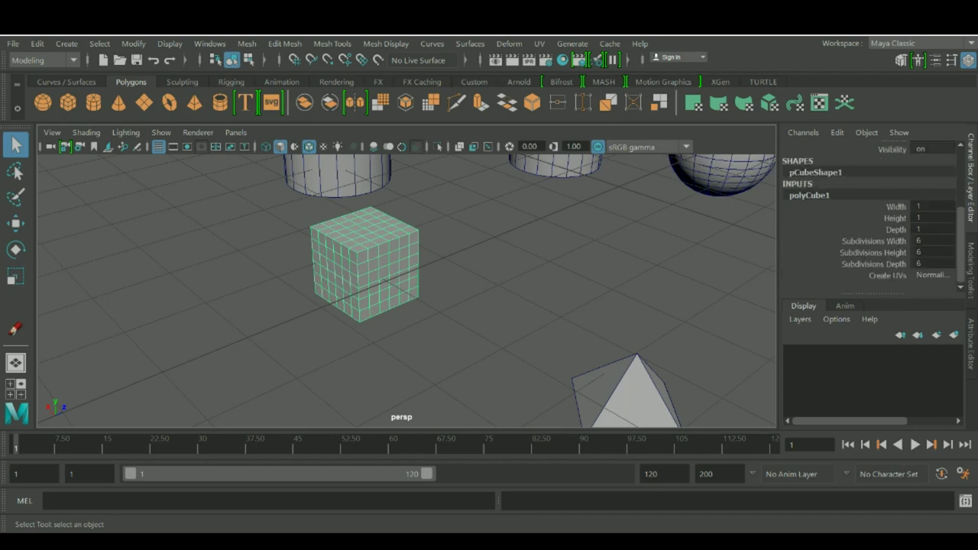
click(874, 241)
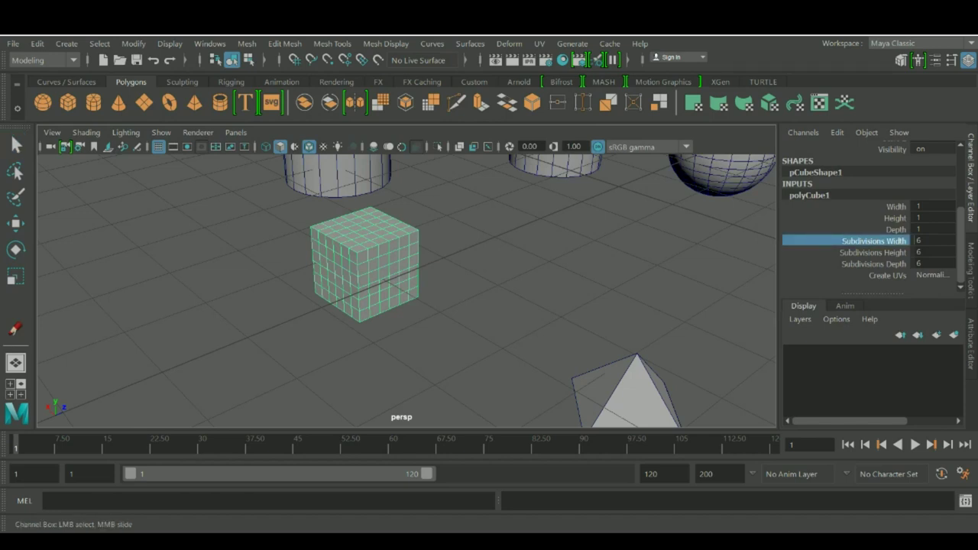
click(915, 241)
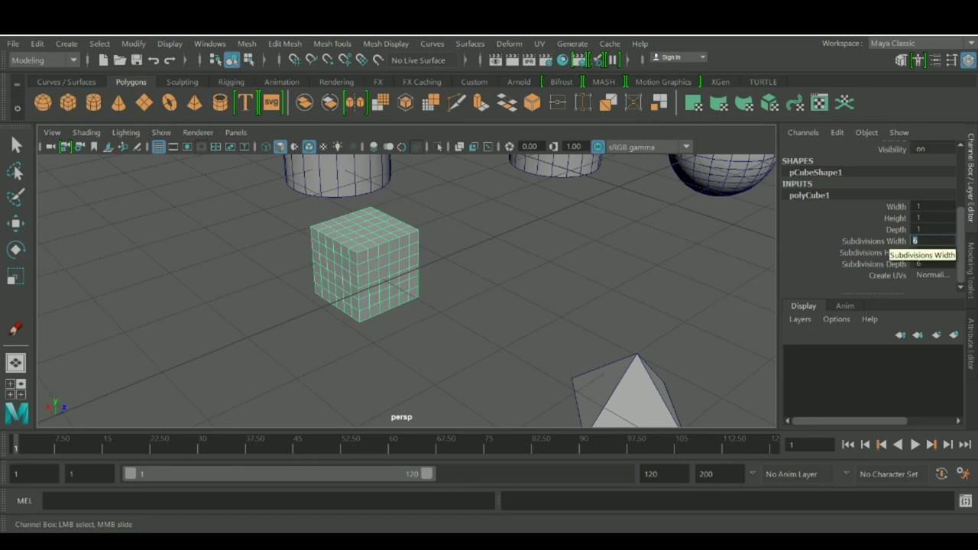
text(9)
key(Return)
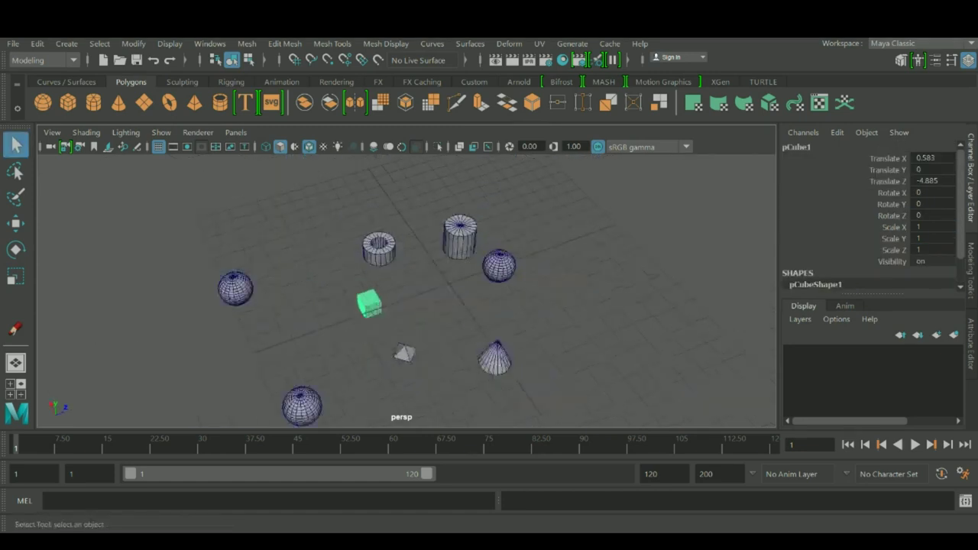
Activate the Move tool and select the sphere near the cylinder, the cylinder and the cone together.
mouse_move(528, 329)
alt+mouse_down()
mouse_move(570, 298)
mouse_move(533, 327)
alt+mouse_up()
scroll(566, 302, up, 4)
click(547, 315)
drag(532, 327, 513, 364)
alt+middle_drag(514, 364, 500, 340)
key(w)
alt+drag(508, 328, 456, 288)
key(ctrl+z)
click(528, 246)
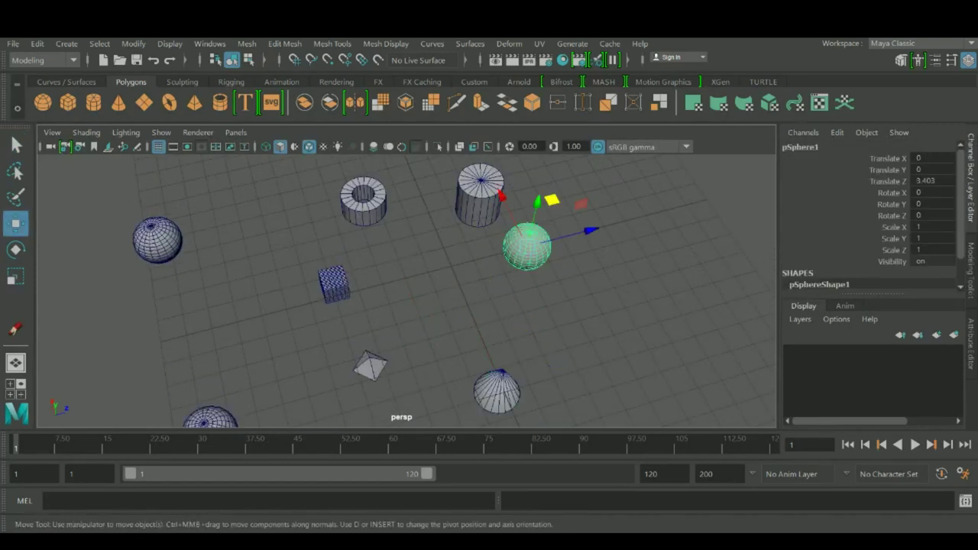
shift+click(480, 196)
shift+click(497, 392)
alt+drag(495, 374, 375, 301)
scroll(374, 302, down, 3)
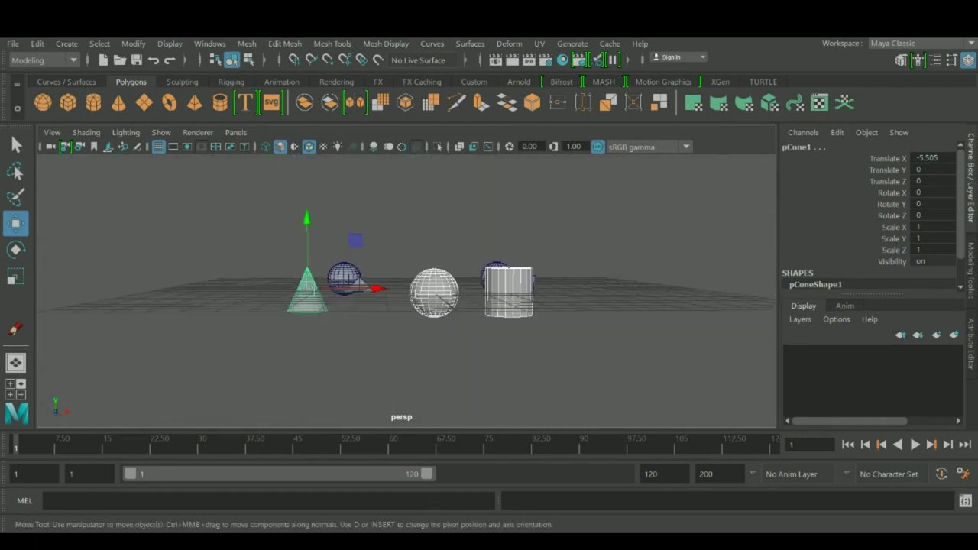
Select only the sphere near the cylinder, frame the view on it and return to the Select tool.
click(434, 292)
key(f)
alt+drag(434, 293, 528, 325)
scroll(447, 375, down, 5)
scroll(432, 324, down, 1)
scroll(432, 325, down, 6)
scroll(527, 325, up, 2)
key(q)
alt+drag(459, 305, 554, 328)
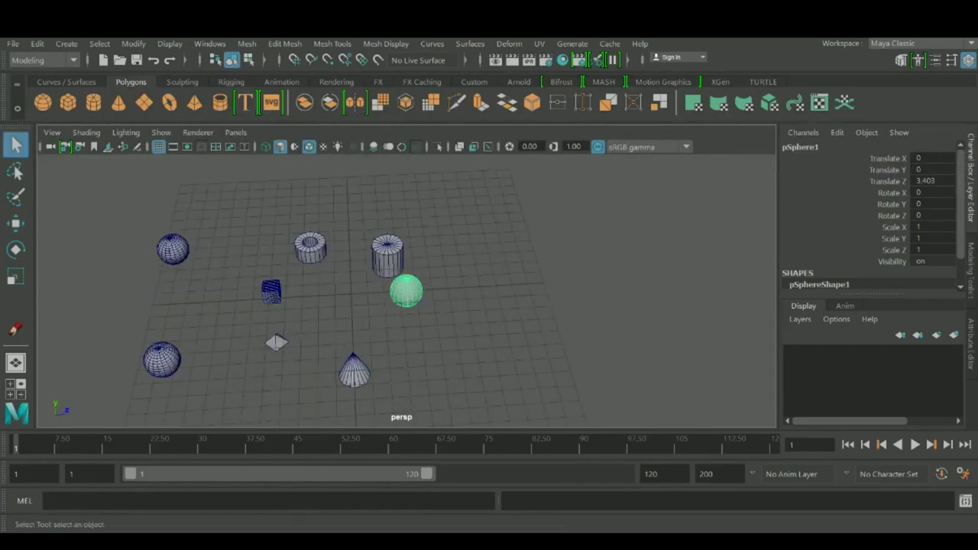
Select the cube and the pipe together, try moving them across the ground plane, and undo the move.
alt+middle_drag(421, 321, 505, 283)
alt+drag(474, 329, 424, 314)
scroll(455, 264, up, 3)
alt+middle_drag(424, 314, 414, 317)
drag(336, 237, 370, 330)
key(w)
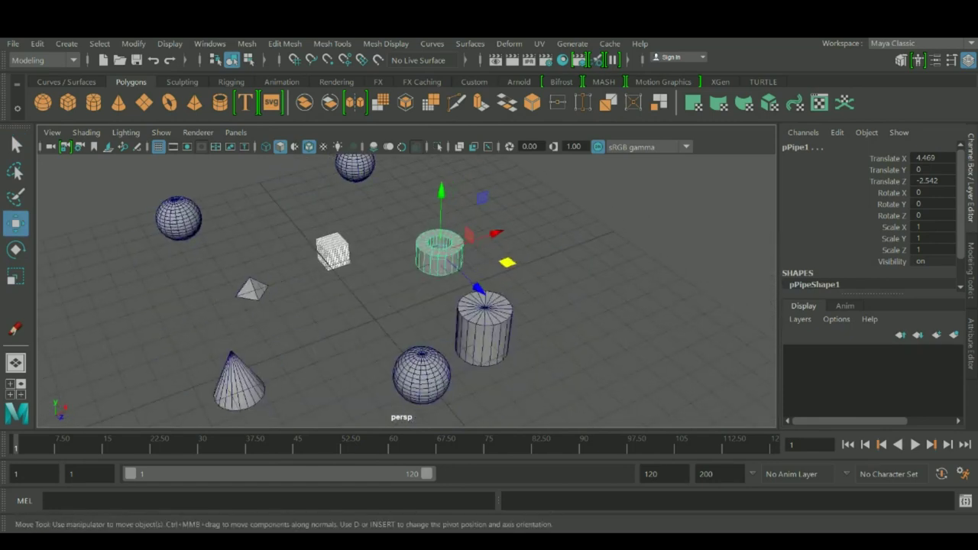
drag(507, 262, 450, 282)
key(ctrl+z)
scroll(476, 280, down, 4)
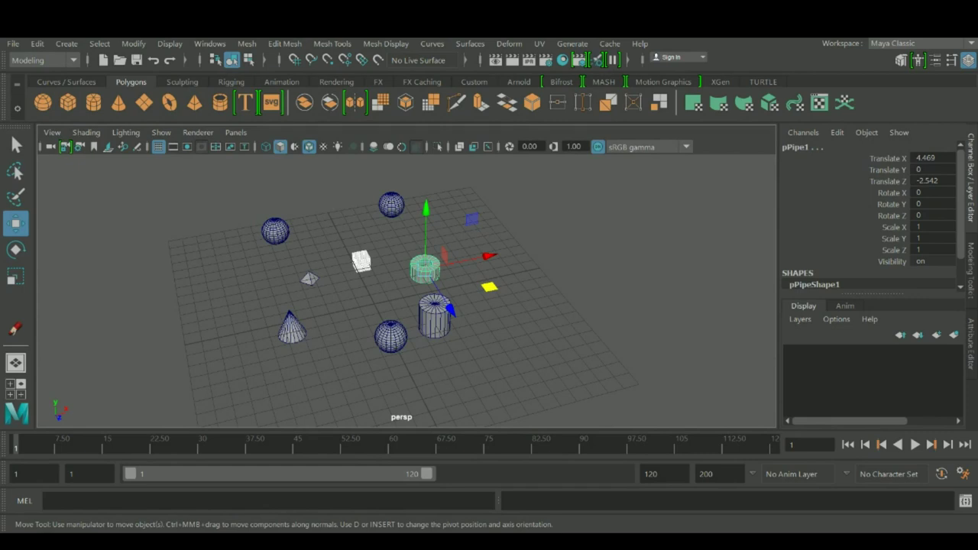
Return to the Select tool and clear the selection of the cube and pipe.
alt+drag(449, 281, 418, 226)
key(q)
click(512, 245)
scroll(512, 245, up, 4)
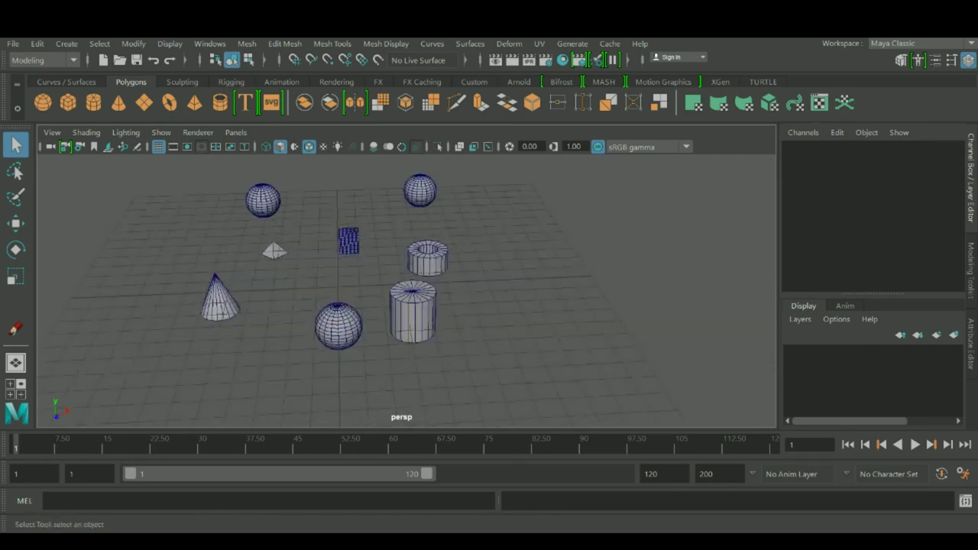